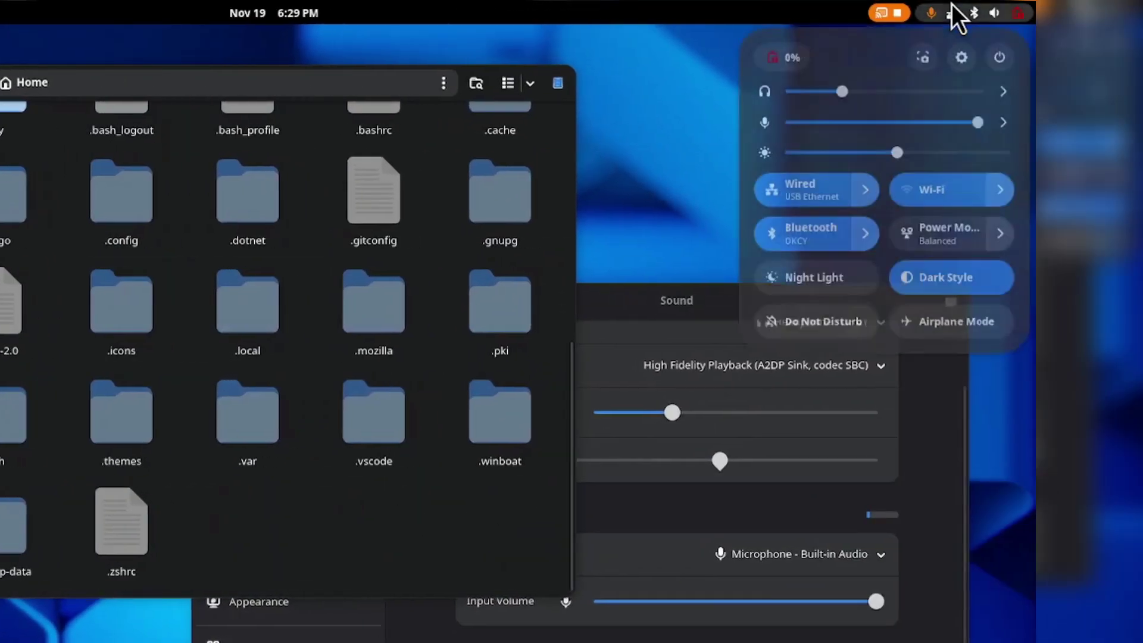
Look at the sound output options in the quick settings and close them.
{"action": "left_click", "coordinate": [1005, 94]}
{"action": "left_click", "coordinate": [1006, 96]}
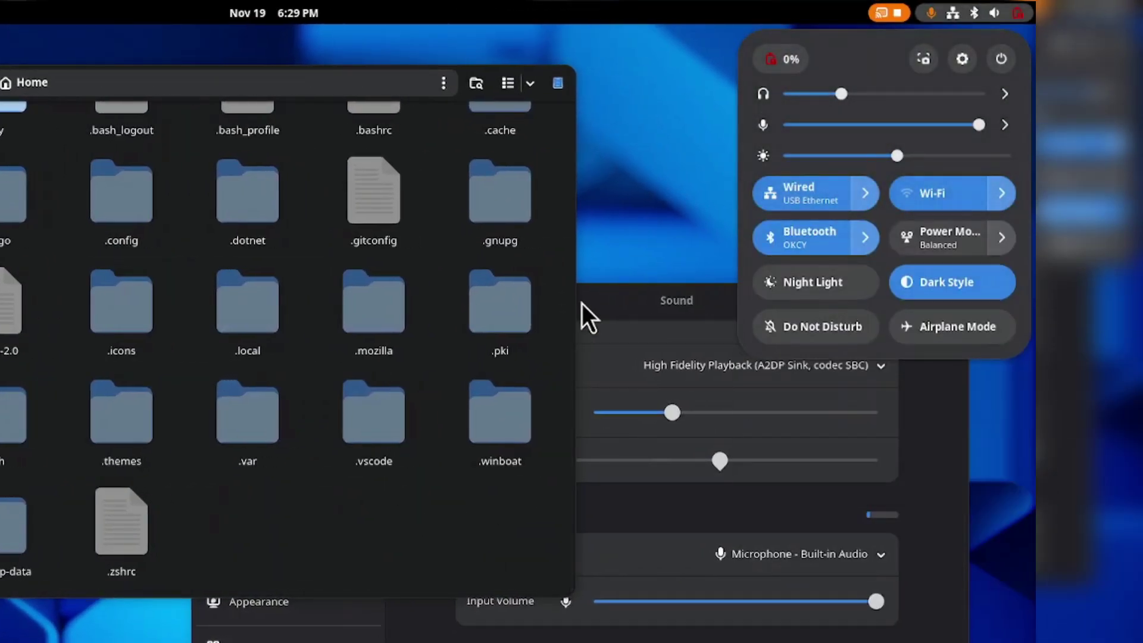
{"action": "left_click", "coordinate": [594, 287]}
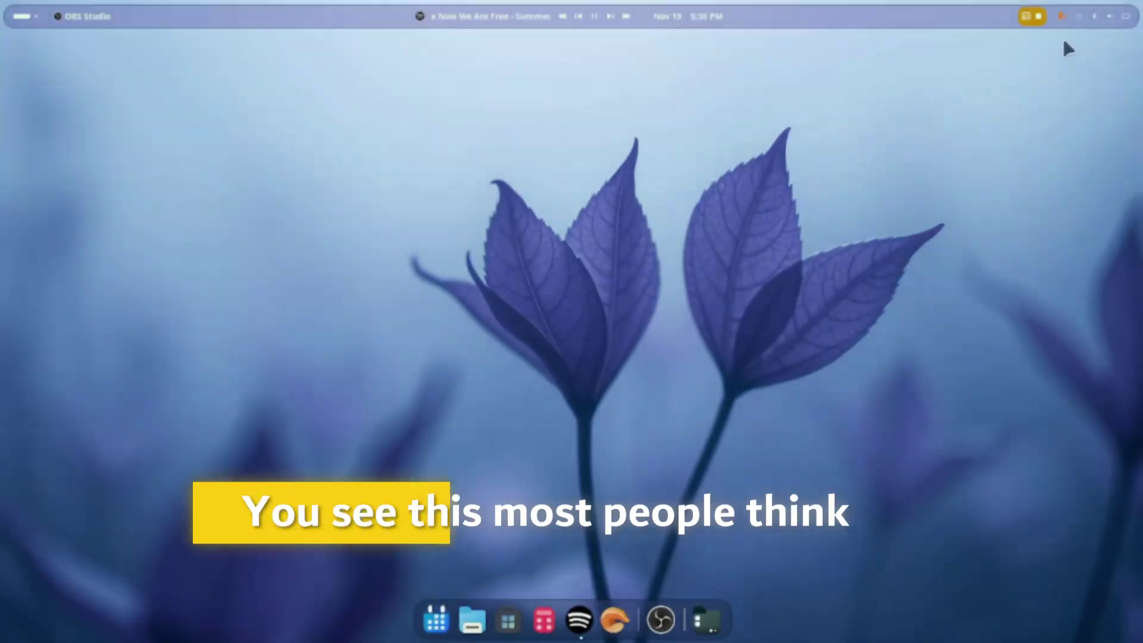
View the Bluetooth devices in the quick settings and the calendar with its notification list.
{"action": "left_click", "coordinate": [1084, 16]}
{"action": "left_click", "coordinate": [1123, 78]}
{"action": "left_click", "coordinate": [1124, 81]}
{"action": "left_click", "coordinate": [1018, 187]}
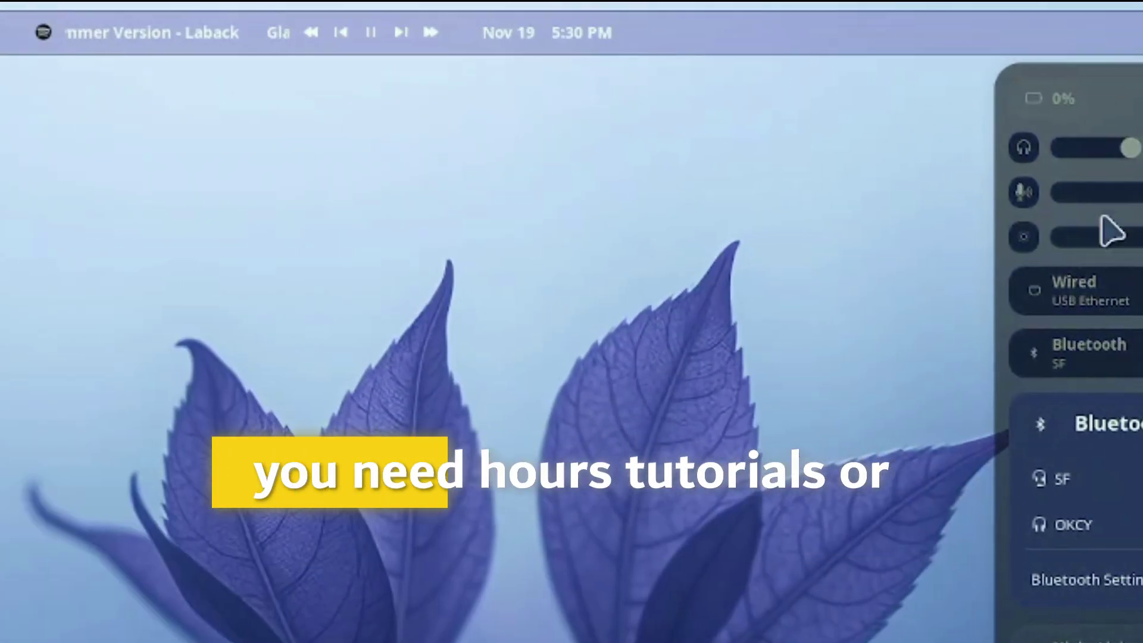
{"action": "left_click", "coordinate": [510, 36]}
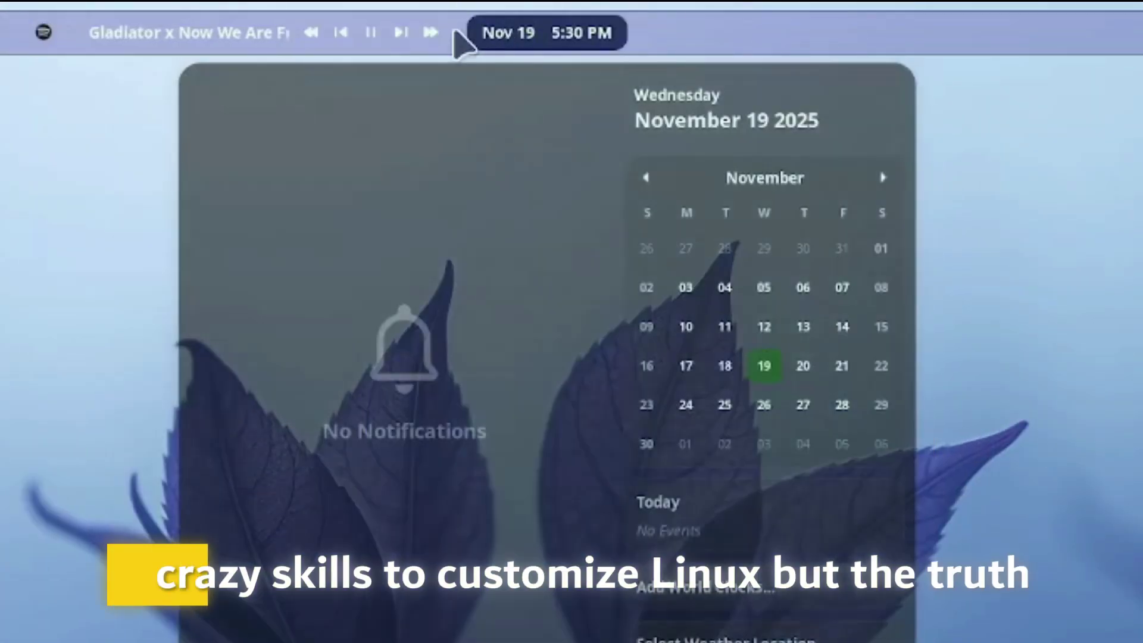
{"action": "left_click", "coordinate": [196, 36]}
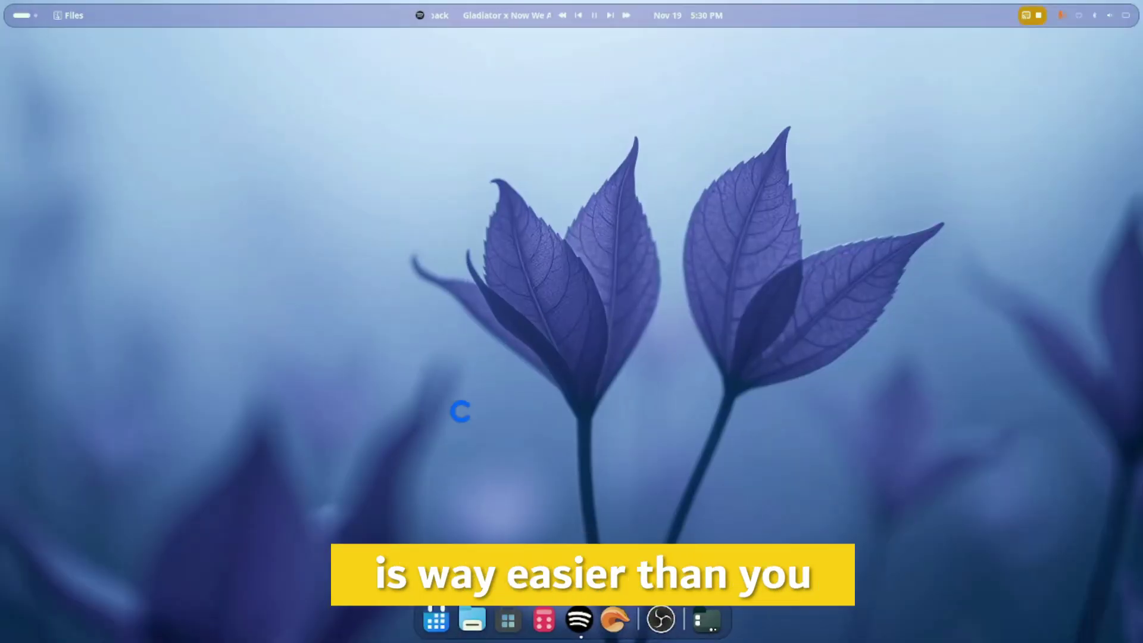
Open Files and browse the contents of the Downloads and Home folders.
{"action": "left_click", "coordinate": [470, 624]}
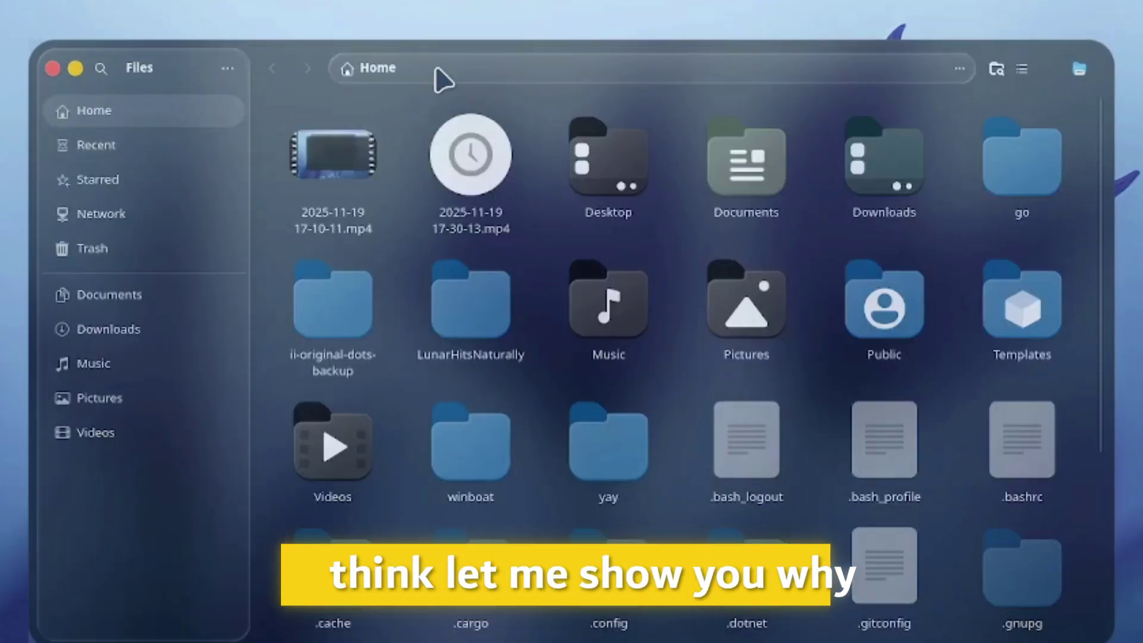
{"action": "left_click", "coordinate": [481, 155]}
{"action": "left_click", "coordinate": [104, 329]}
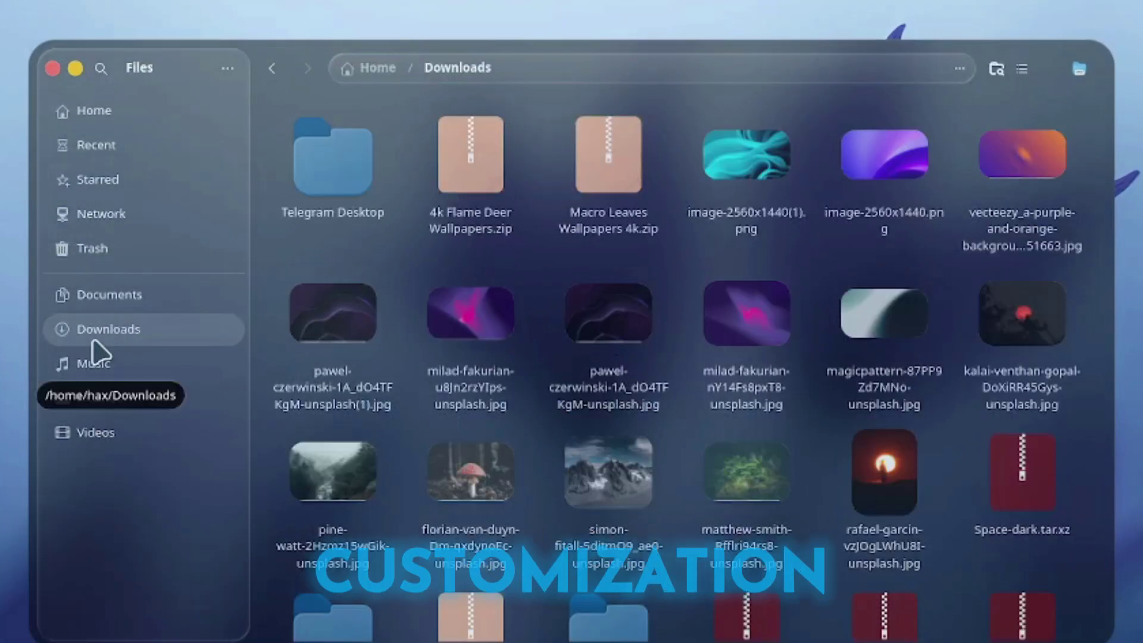
{"action": "left_click", "coordinate": [92, 110]}
{"action": "scroll", "coordinate": [667, 411], "scroll_direction": "down", "scroll_amount": 3}
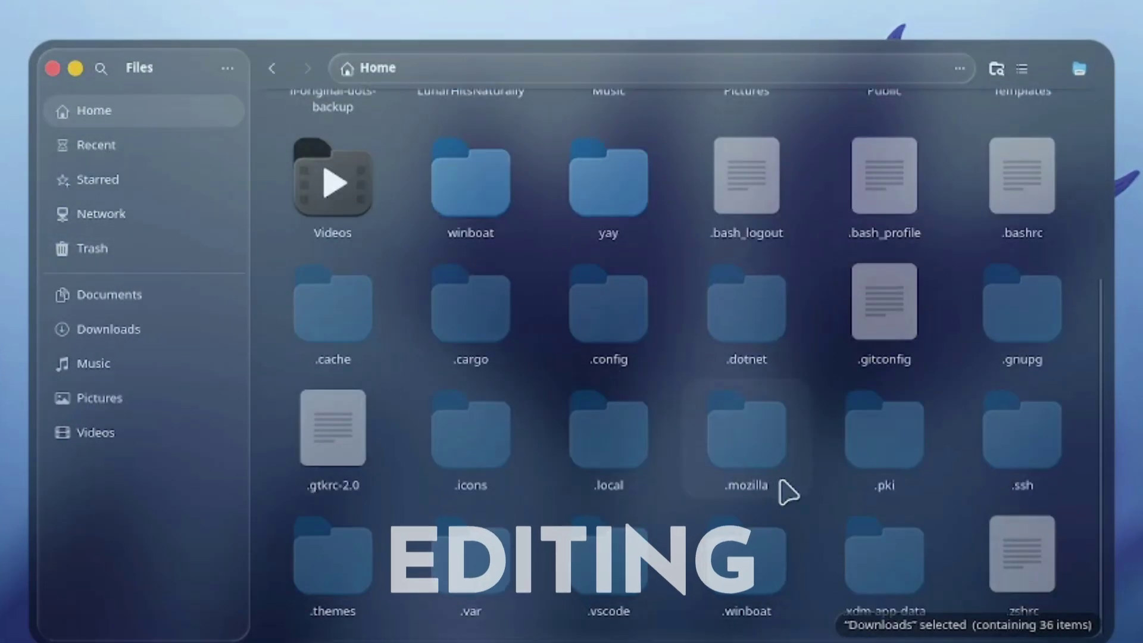
{"action": "scroll", "coordinate": [786, 490], "scroll_direction": "up", "scroll_amount": 4}
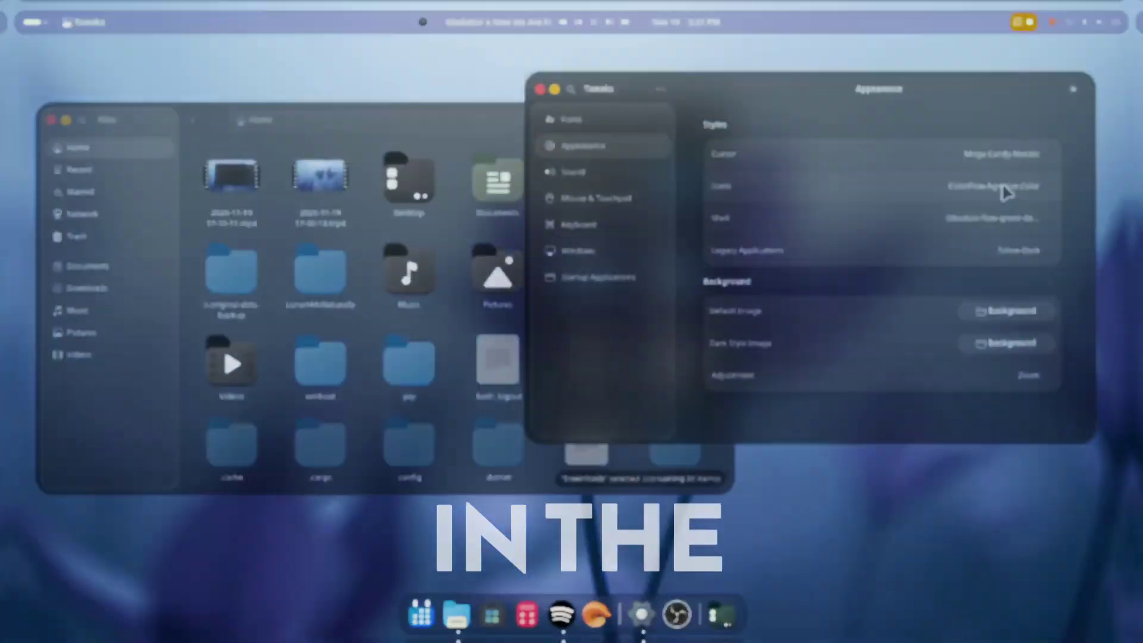
Set the icon theme to BeautyDream in Tweaks.
{"action": "left_click", "coordinate": [1002, 189]}
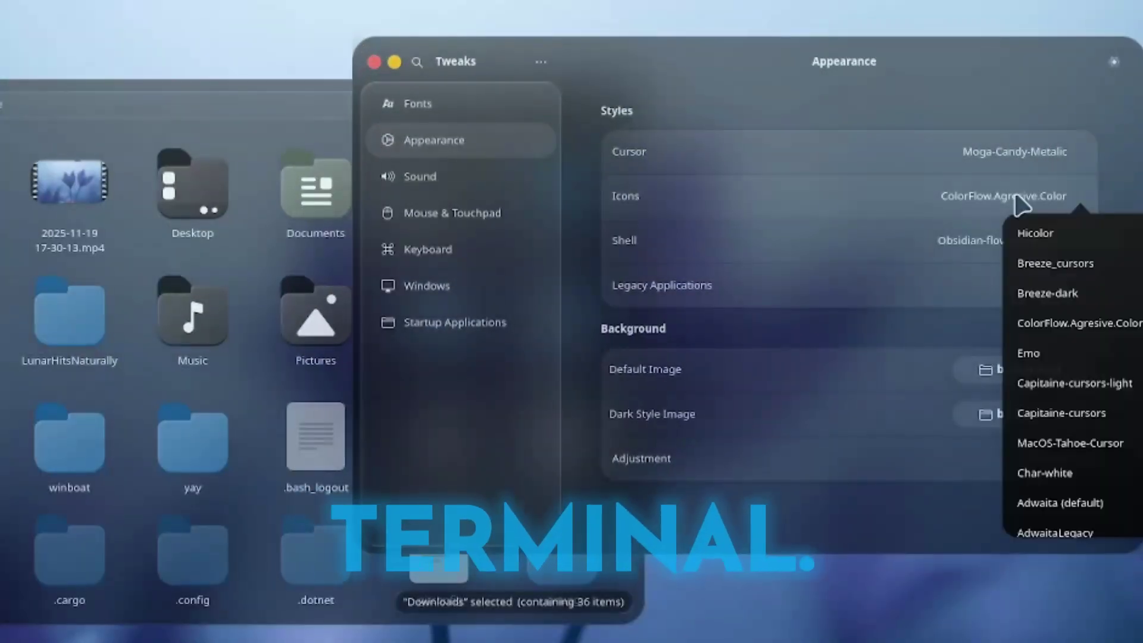
{"action": "scroll", "coordinate": [1083, 512], "scroll_direction": "down", "scroll_amount": 3}
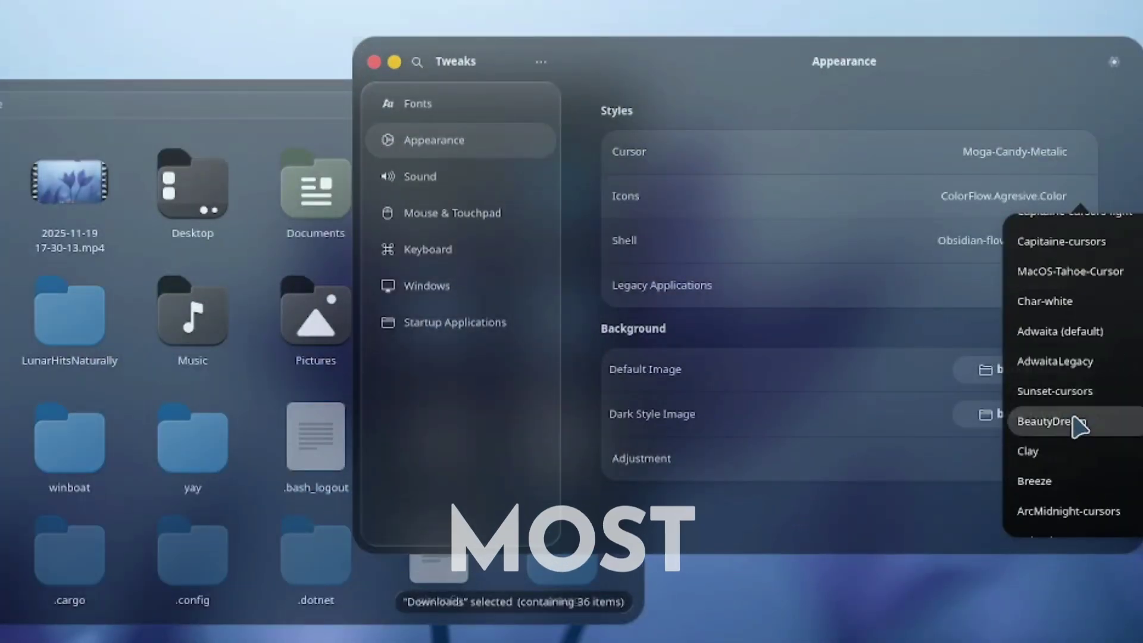
{"action": "left_click", "coordinate": [1079, 427]}
Examine how the icon theme looks in the Home folder and across the application grid.
{"action": "left_click", "coordinate": [192, 241]}
{"action": "scroll", "coordinate": [59, 396], "scroll_direction": "down", "scroll_amount": 3}
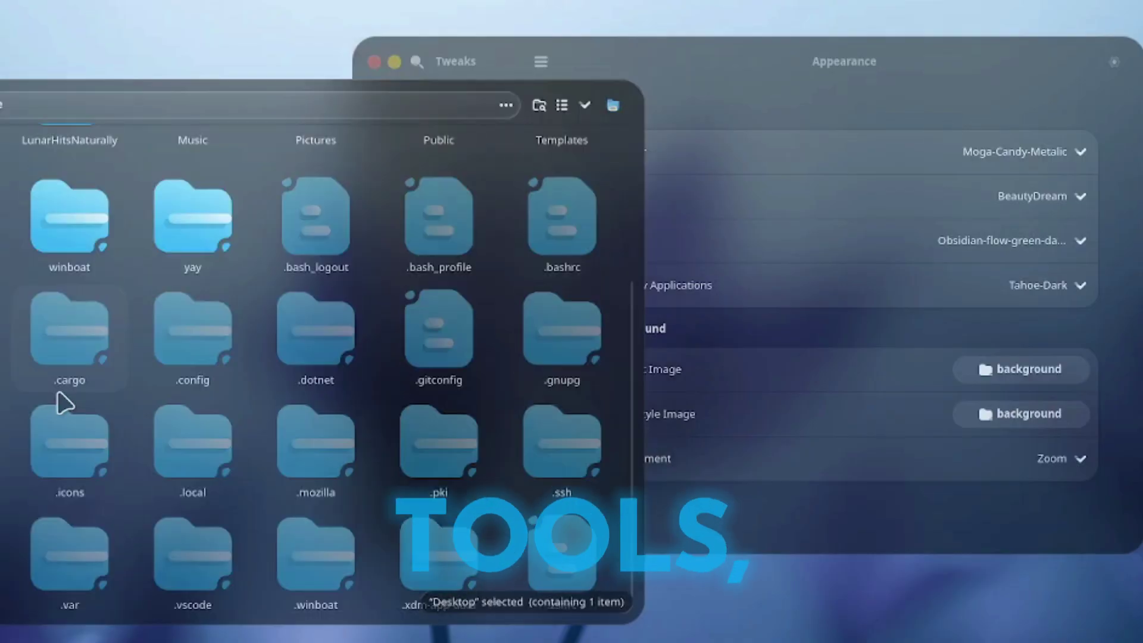
{"action": "scroll", "coordinate": [253, 415], "scroll_direction": "up", "scroll_amount": 4}
{"action": "left_click", "coordinate": [862, 334]}
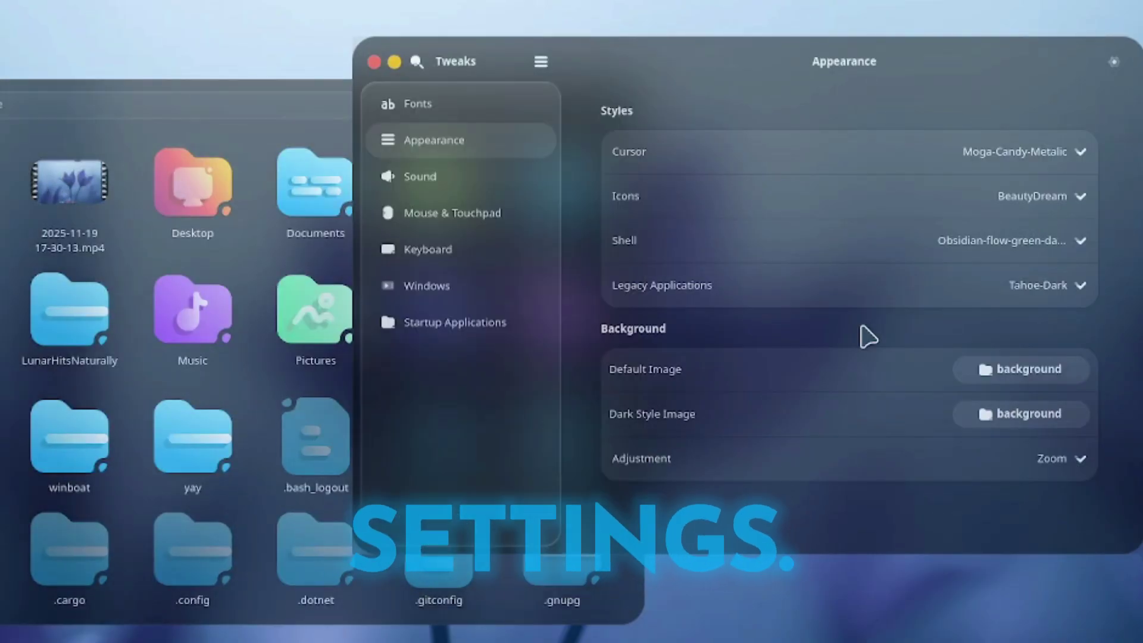
{"action": "left_click", "coordinate": [1024, 201]}
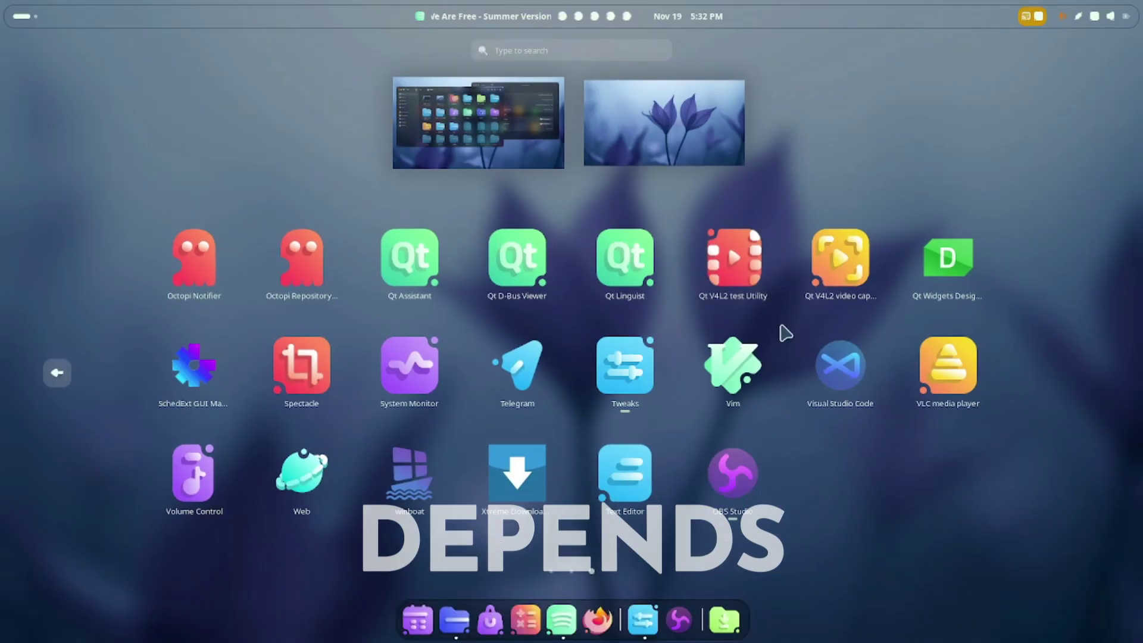
{"action": "scroll", "coordinate": [782, 332], "scroll_direction": "down", "scroll_amount": 1}
{"action": "key", "text": "super"}
{"action": "left_click", "coordinate": [1096, 18]}
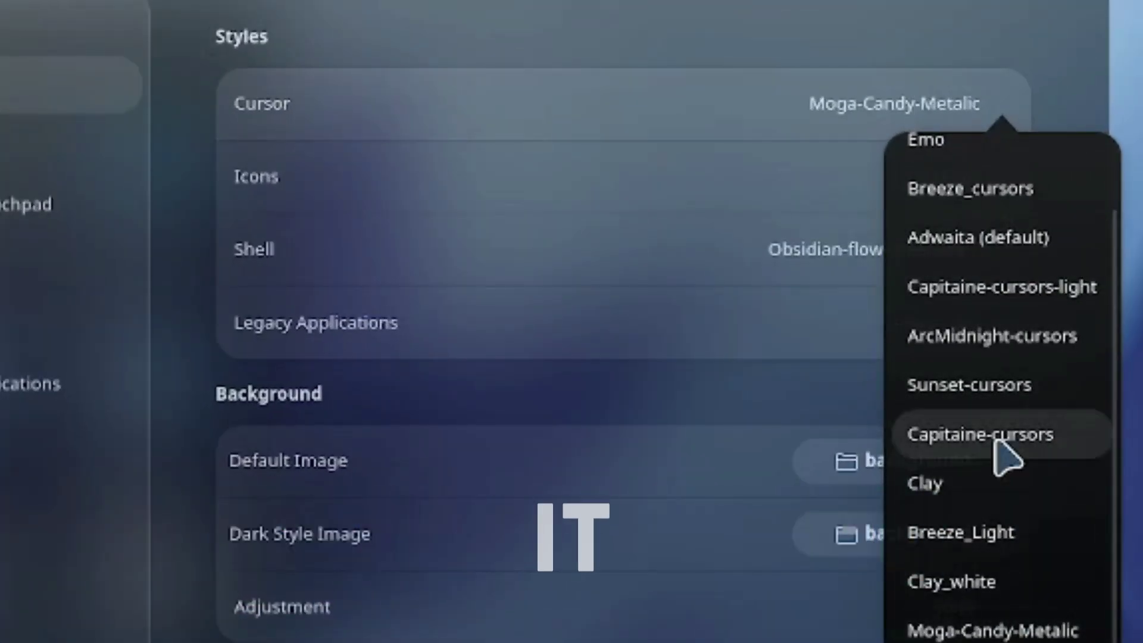
Set the cursor theme to Sunset-cursors in Tweaks and try out the pointer over the Files window.
{"action": "left_click", "coordinate": [970, 385]}
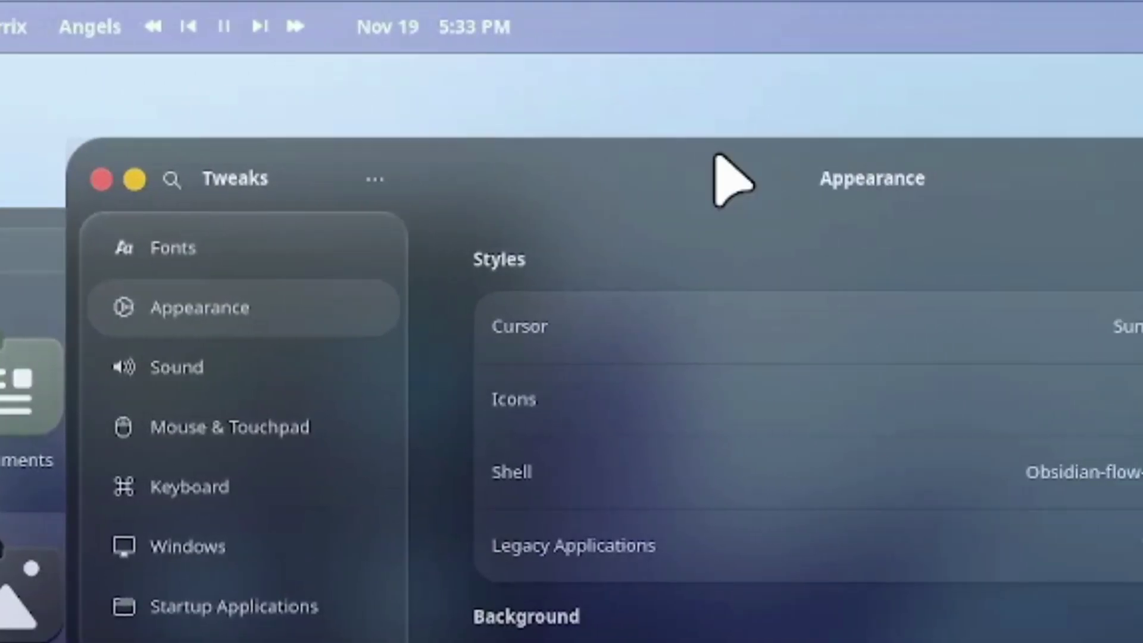
{"action": "left_click", "coordinate": [512, 262]}
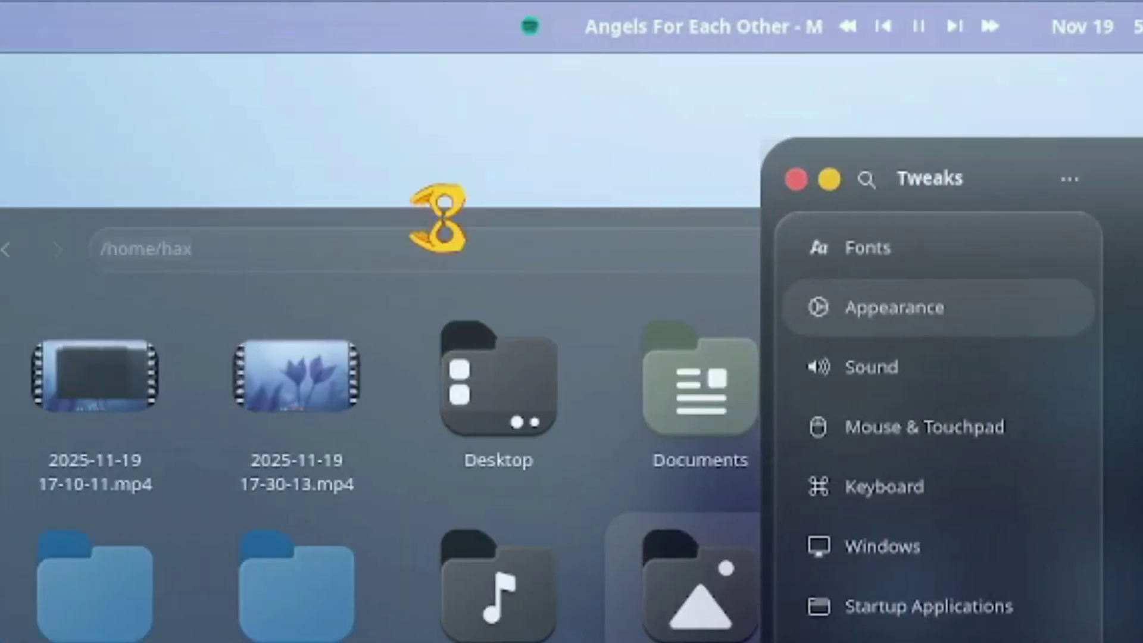
{"action": "left_click", "coordinate": [440, 217]}
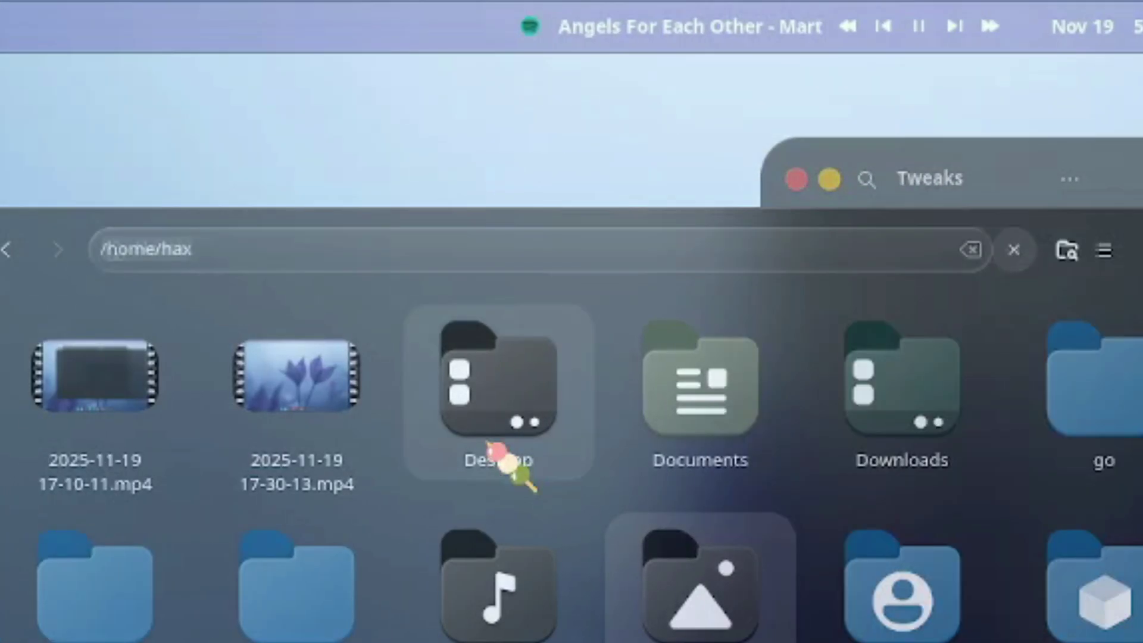
{"action": "left_click", "coordinate": [338, 244]}
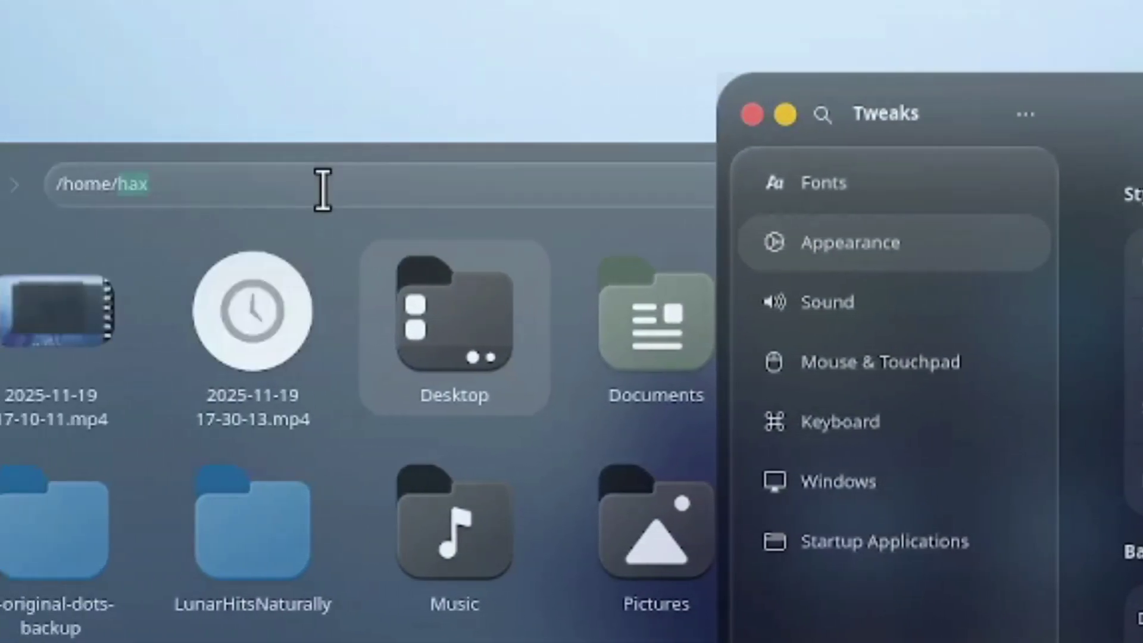
{"action": "left_click", "coordinate": [323, 189]}
{"action": "left_click", "coordinate": [936, 262]}
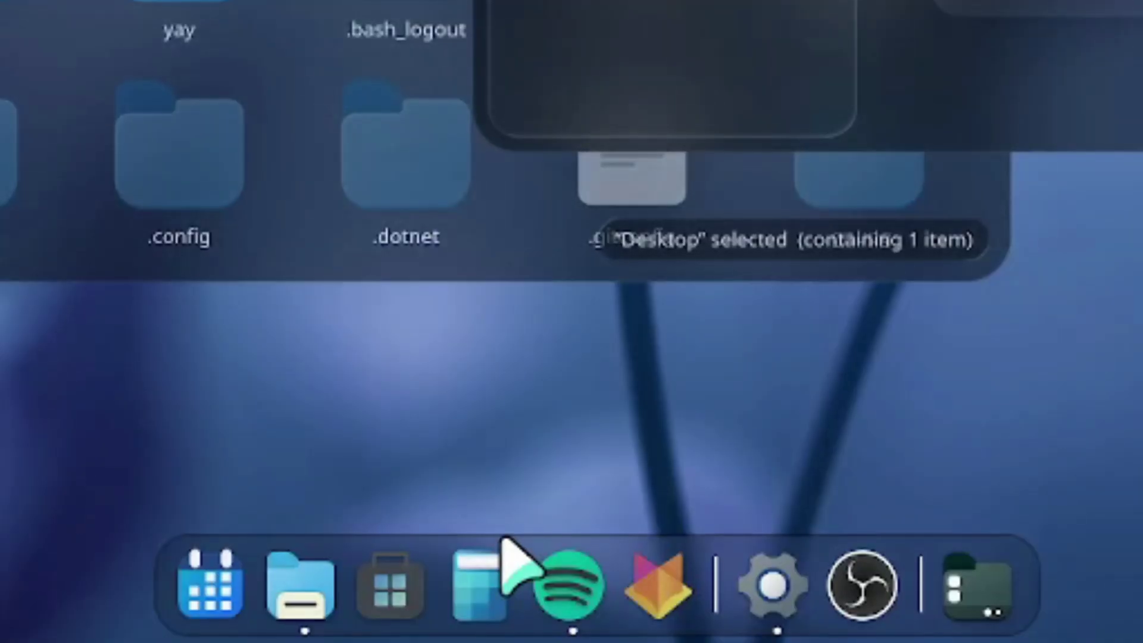
Set the shell theme to Osaka-BL-GS-Dark in Tweaks.
{"action": "left_click", "coordinate": [495, 560]}
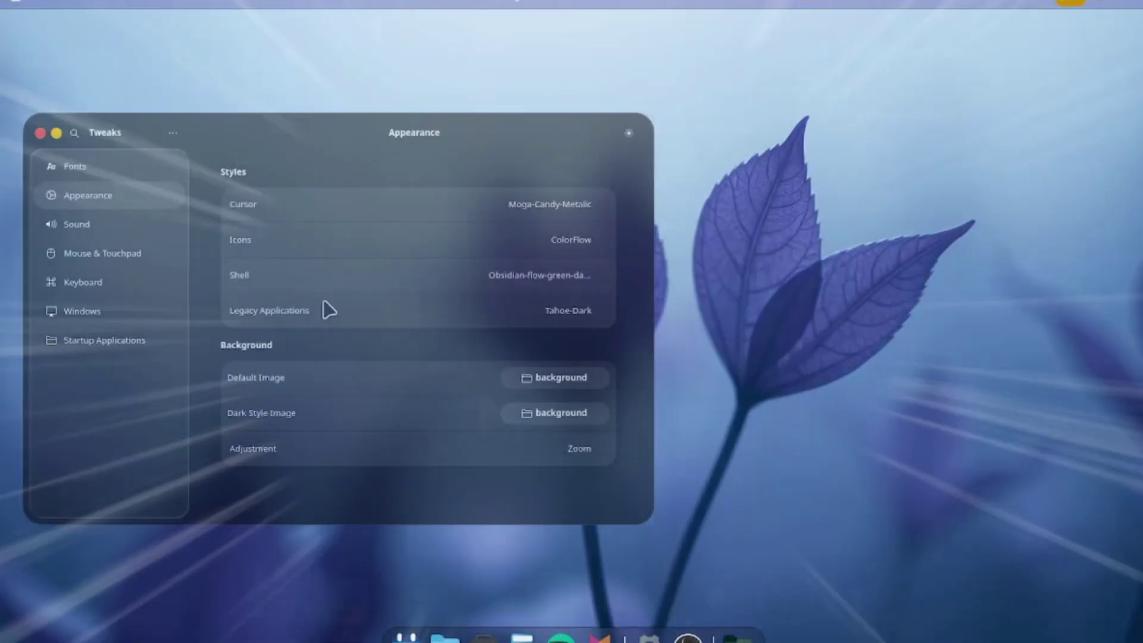
{"action": "left_click", "coordinate": [554, 276]}
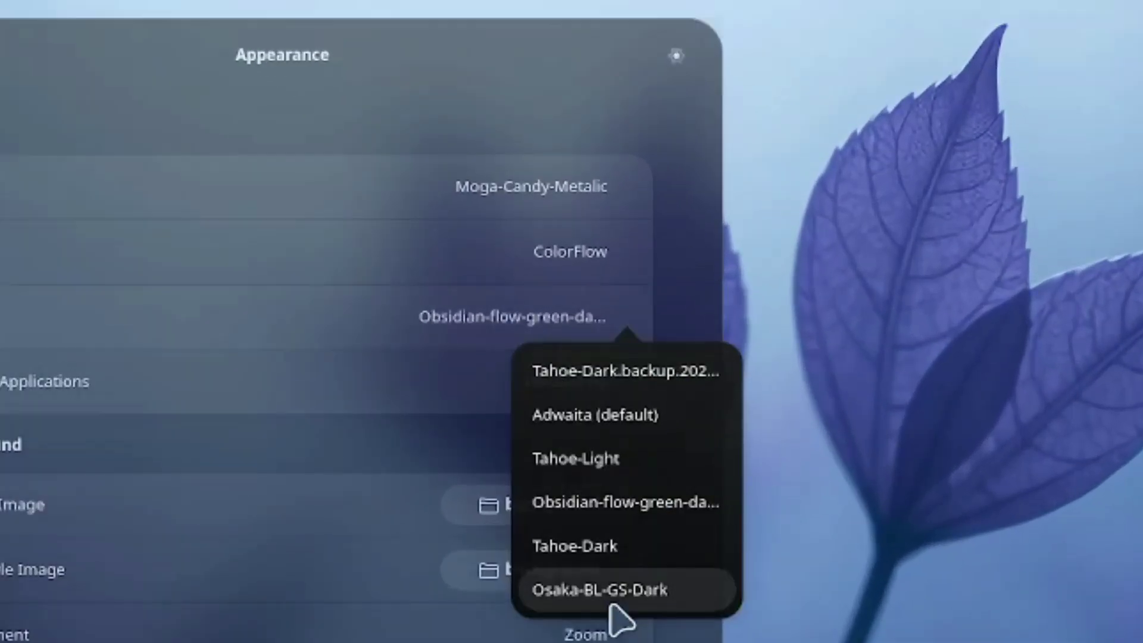
{"action": "left_click", "coordinate": [614, 620]}
Examine how the shell theme styles the quick settings, the calendar and the media controls.
{"action": "left_click", "coordinate": [979, 90]}
{"action": "left_click", "coordinate": [960, 214]}
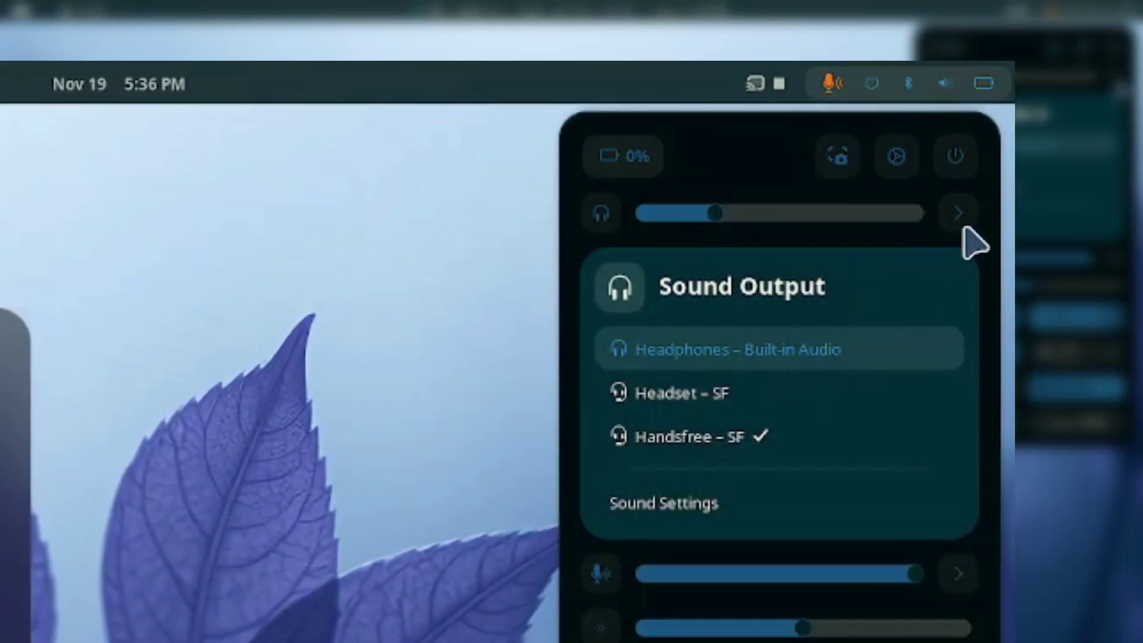
{"action": "left_click", "coordinate": [962, 221]}
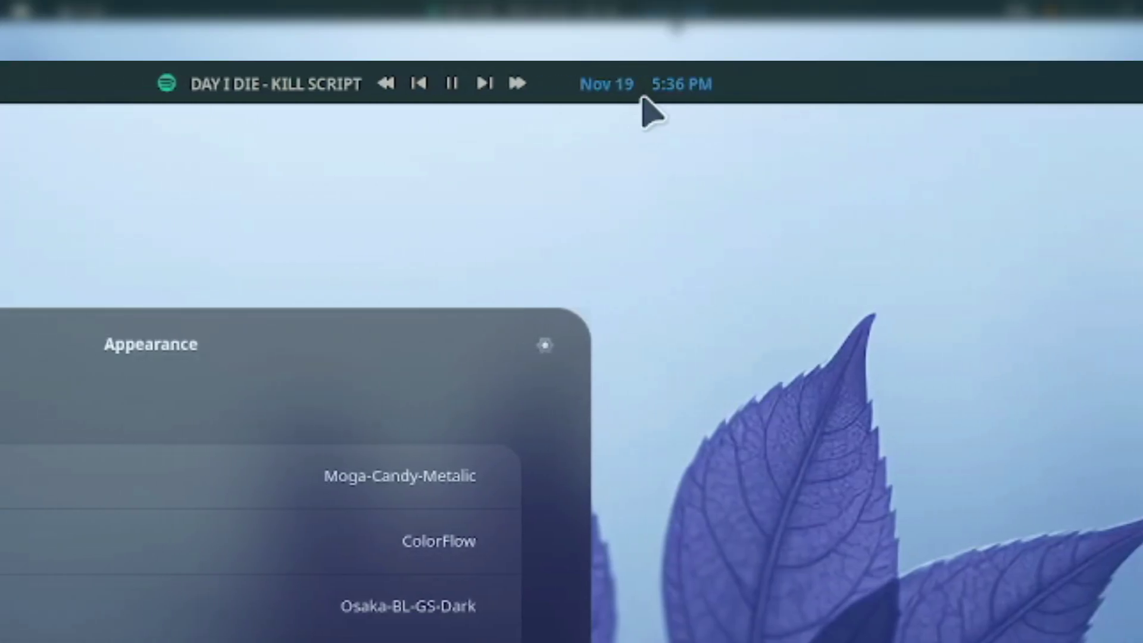
{"action": "mouse_move", "coordinate": [538, 86]}
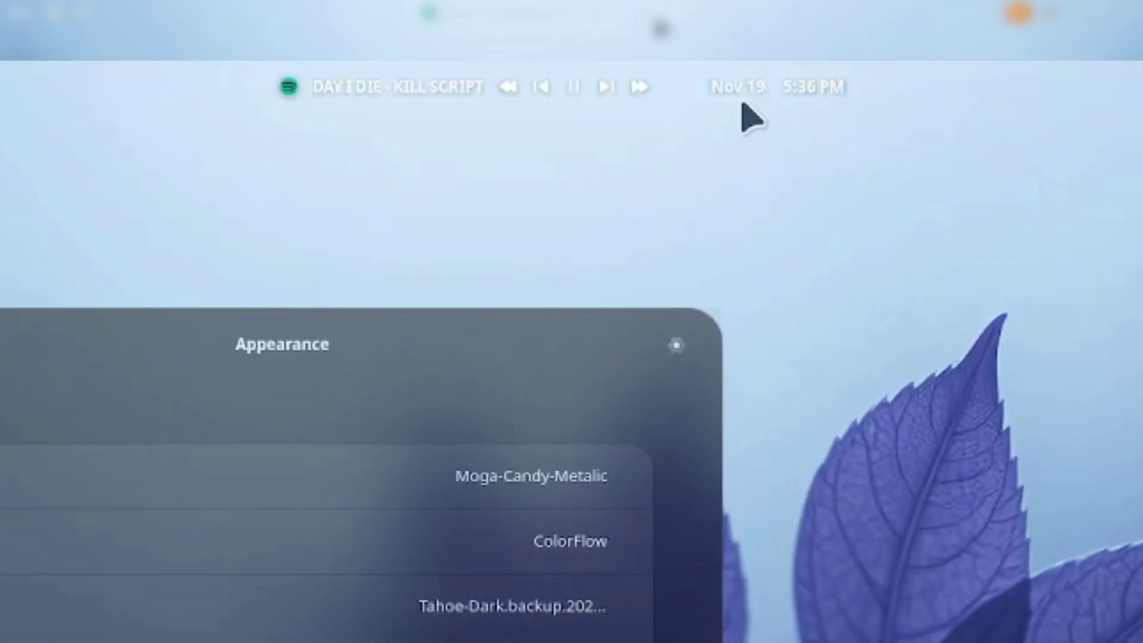
{"action": "left_click", "coordinate": [709, 89]}
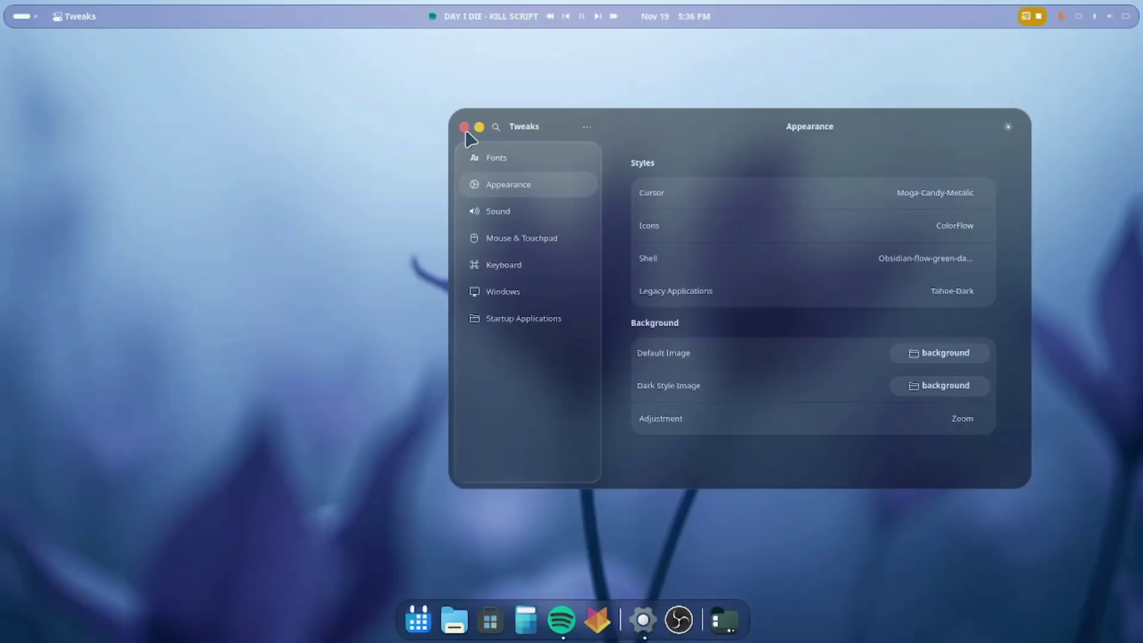
{"action": "left_click", "coordinate": [464, 127]}
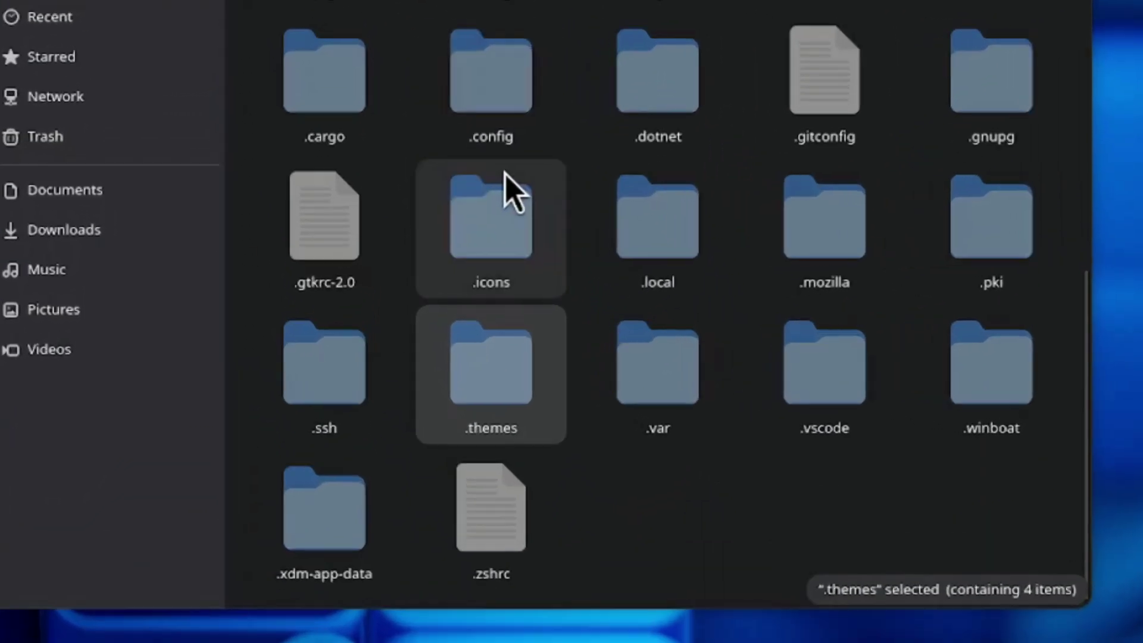
Locate the hidden .icons and .themes folders in the Home folder.
{"action": "left_click", "coordinate": [490, 283]}
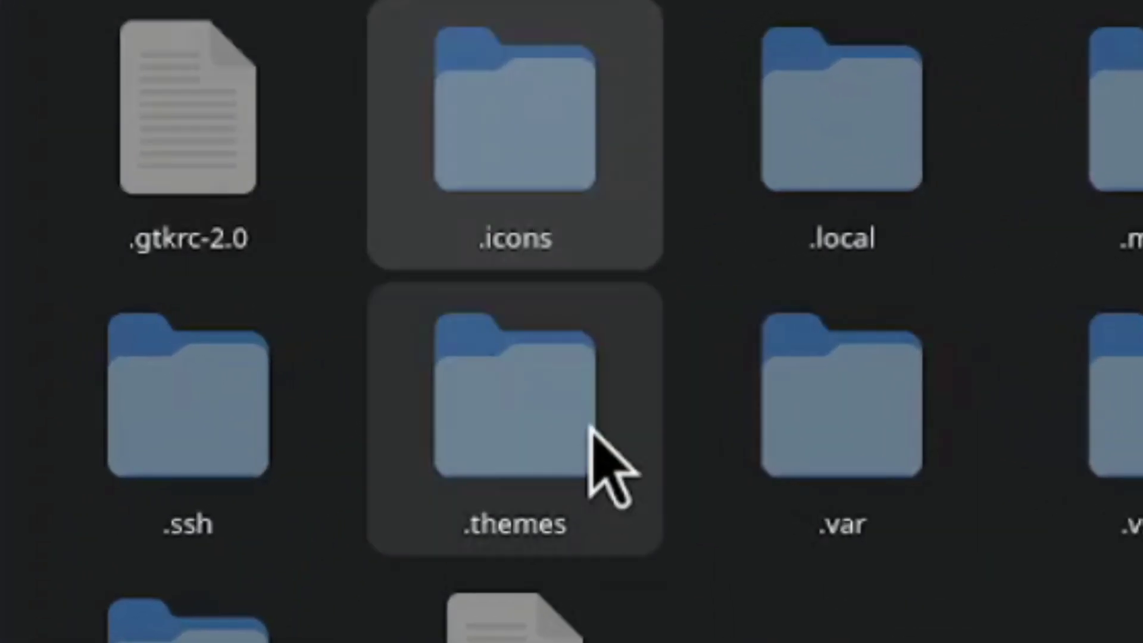
{"action": "left_click", "coordinate": [479, 466]}
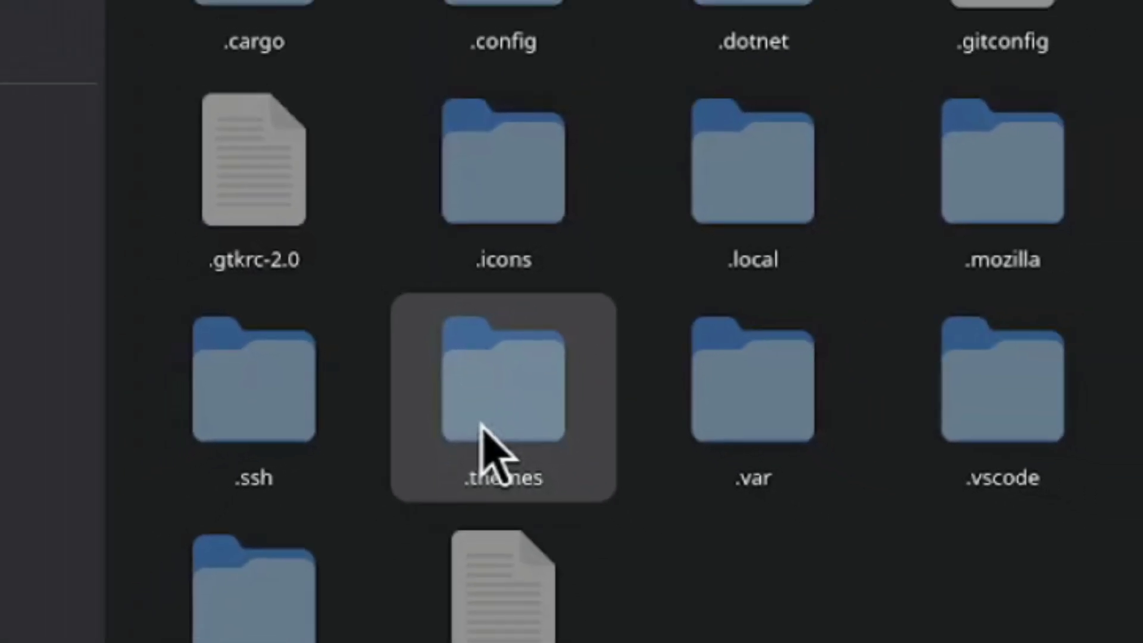
Switch to the GNOME Tweaks window and return to the Home folder in Files.
{"action": "key", "text": "super"}
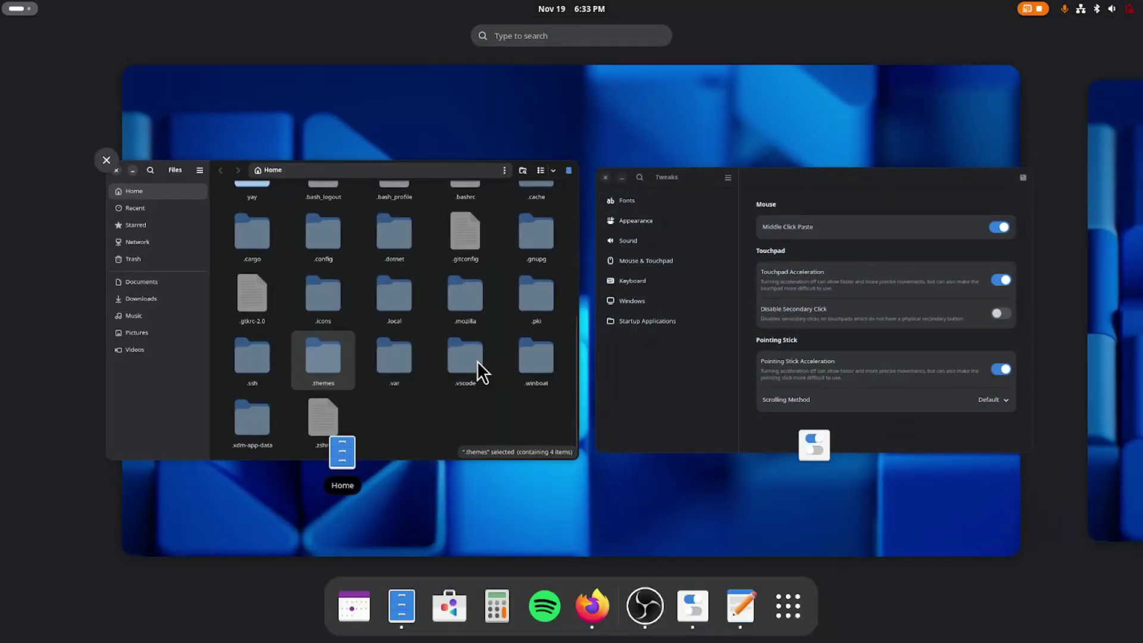
{"action": "left_click", "coordinate": [791, 388]}
{"action": "mouse_move", "coordinate": [2, 4]}
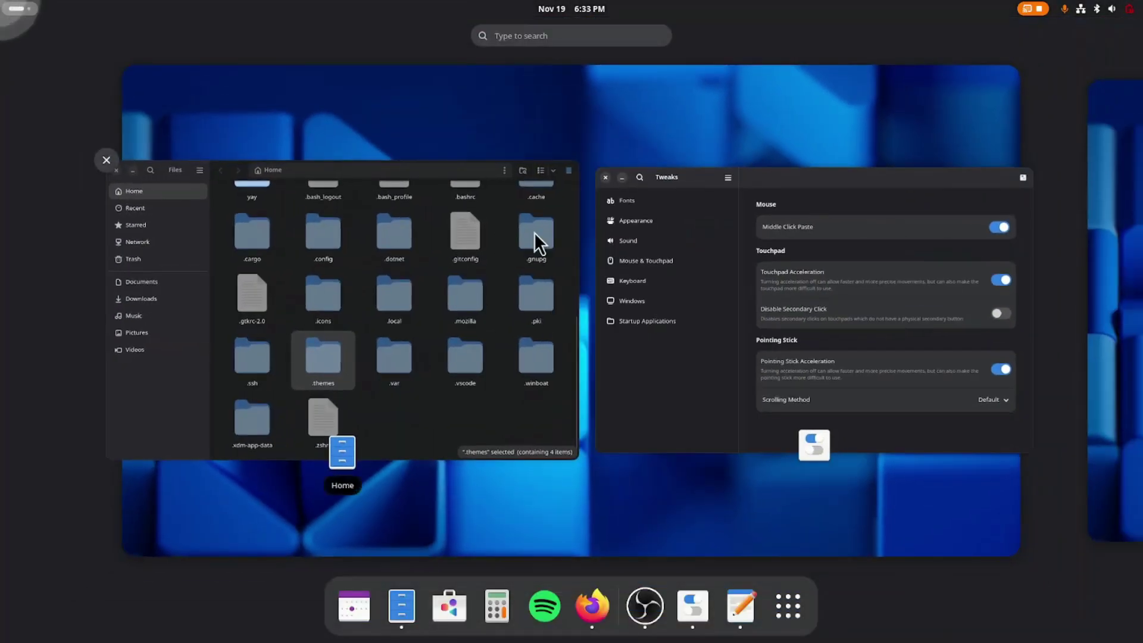
{"action": "left_click", "coordinate": [563, 232]}
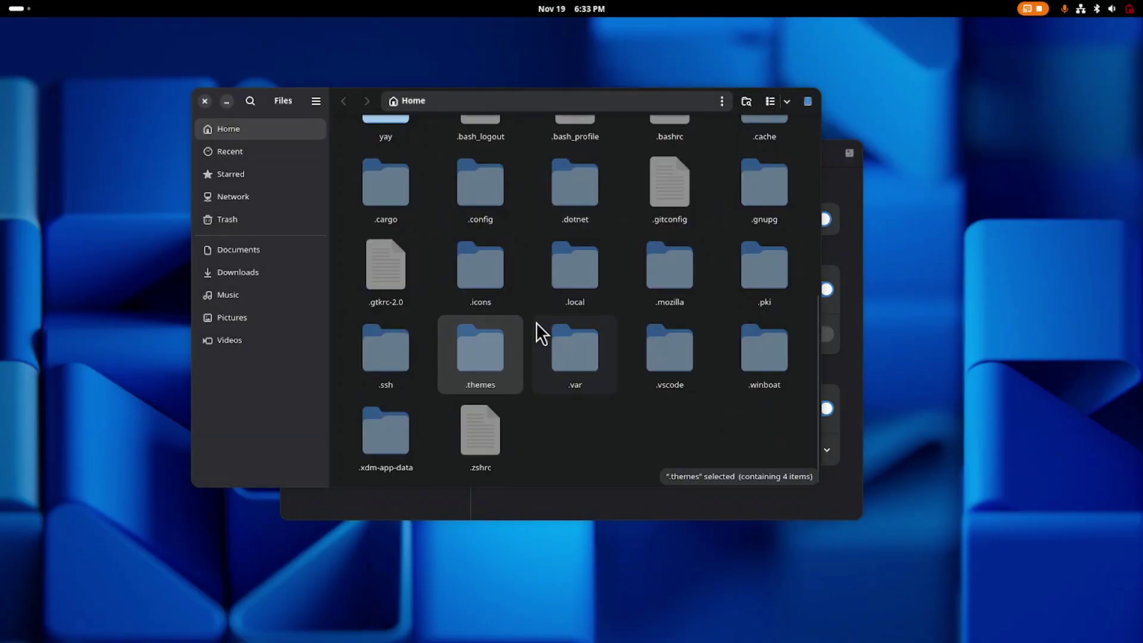
Try to create a folder named .icons in the Home folder.
{"action": "left_click", "coordinate": [490, 267]}
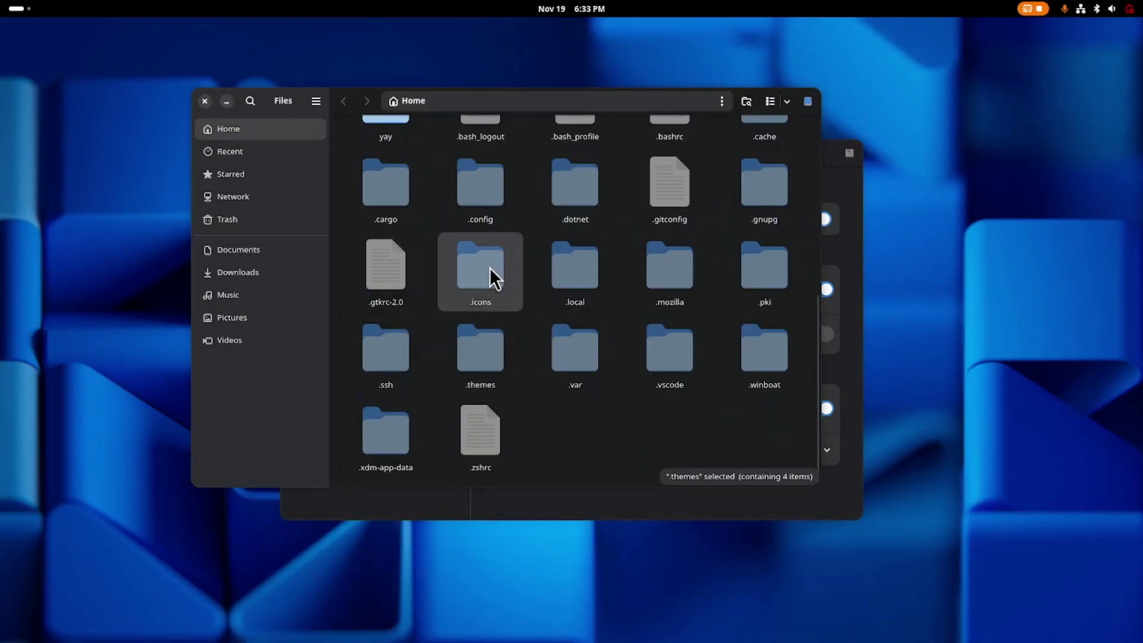
{"action": "key", "text": "ctrl+shift+n"}
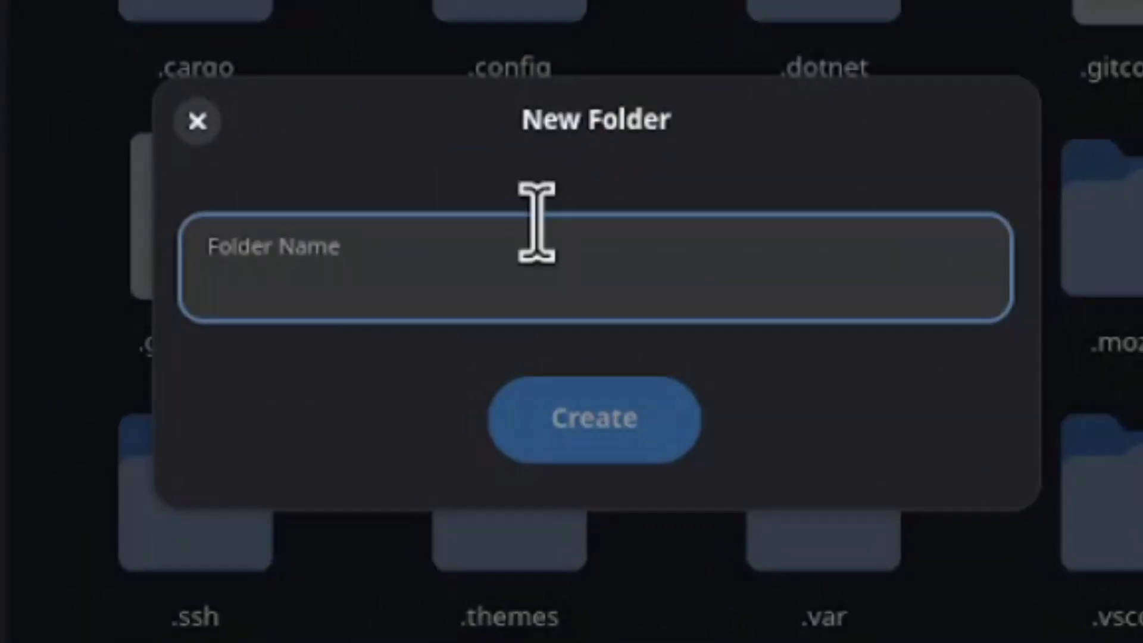
{"action": "type", "text": ".i"}
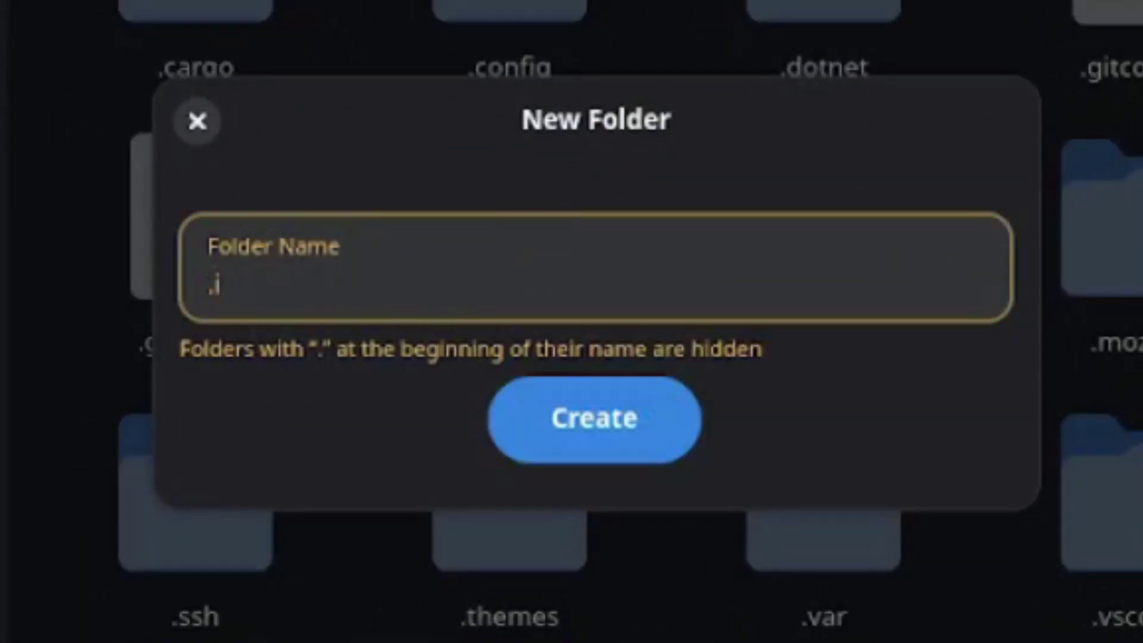
{"action": "type", "text": "cons"}
{"action": "key", "text": "Return"}
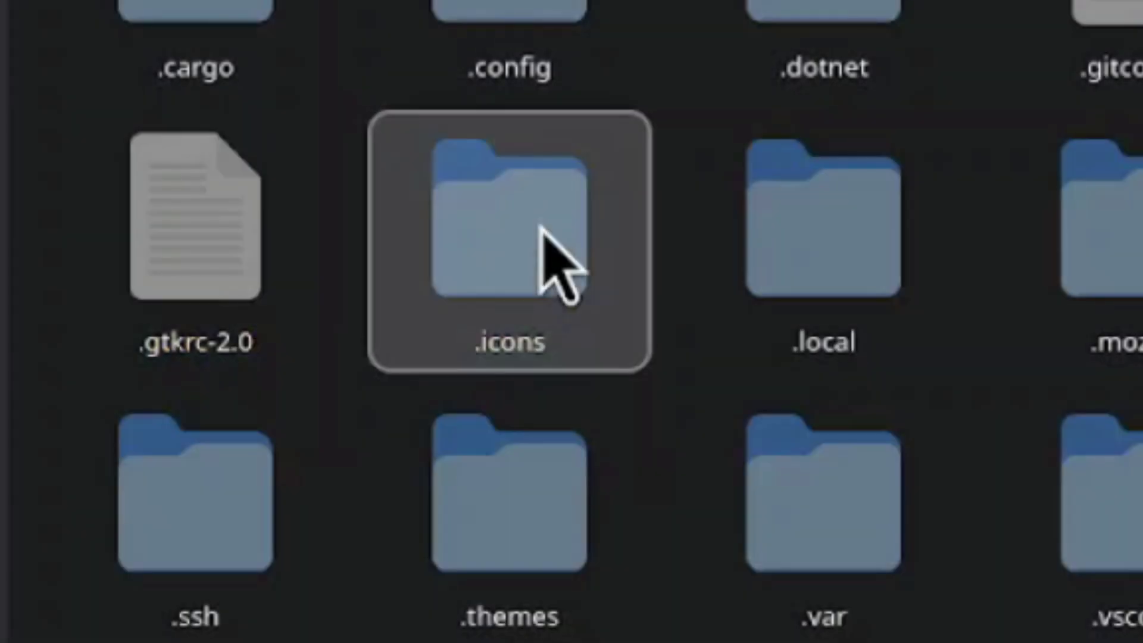
Try to create a folder named .themes in the Home folder, and dismiss the new folder dialog.
{"action": "key", "text": "ctrl+shift+n"}
{"action": "type", "text": ".themes"}
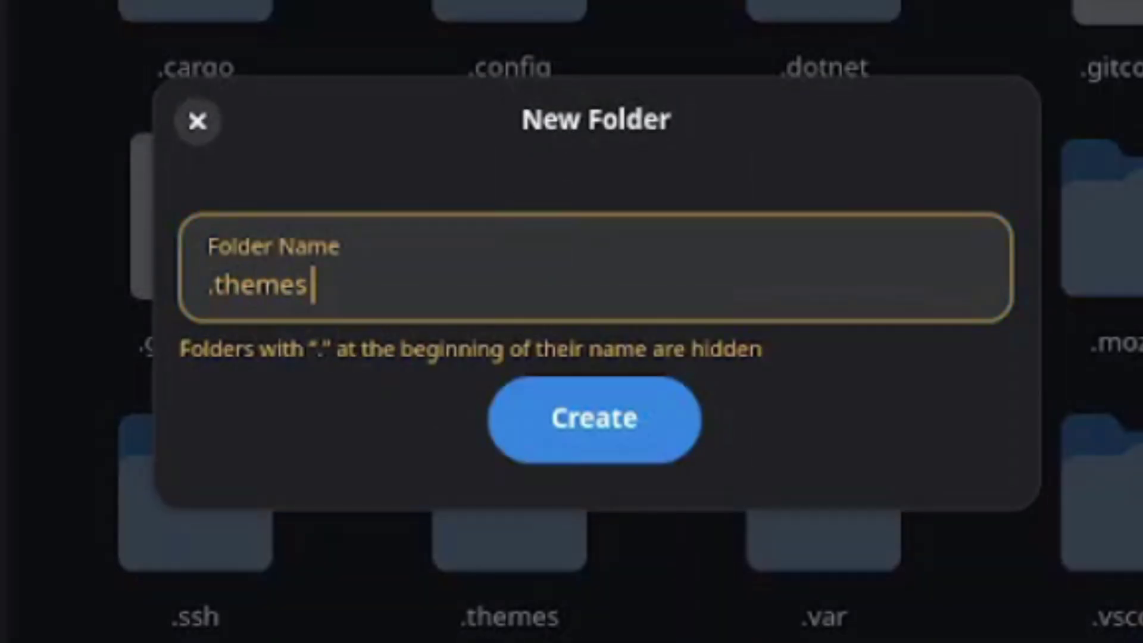
{"action": "key", "text": "Escape"}
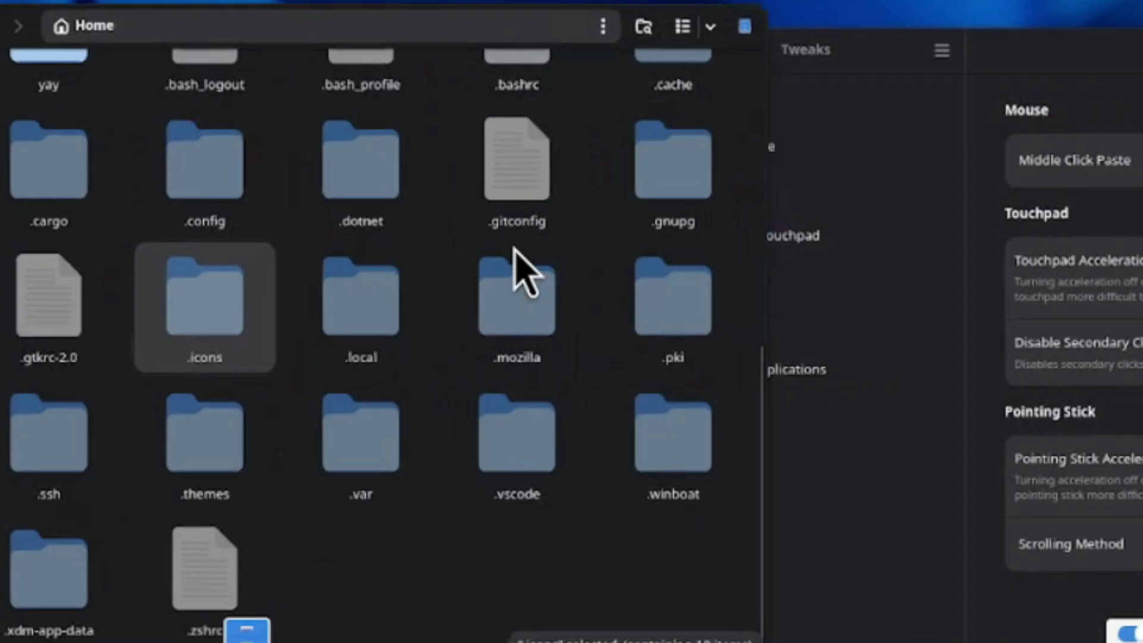
Open the Konsole terminal and move its window slightly lower on the desktop.
{"action": "key", "text": "super"}
{"action": "type", "text": "term"}
{"action": "key", "text": "Return"}
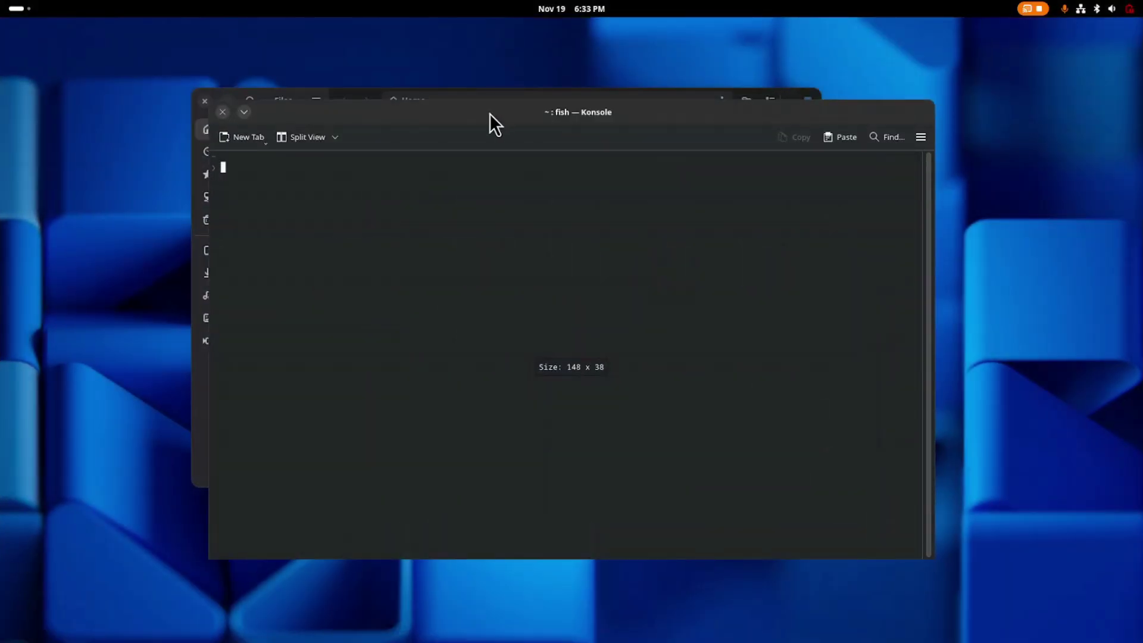
{"action": "left_click_drag", "start_coordinate": [487, 112], "coordinate": [519, 196]}
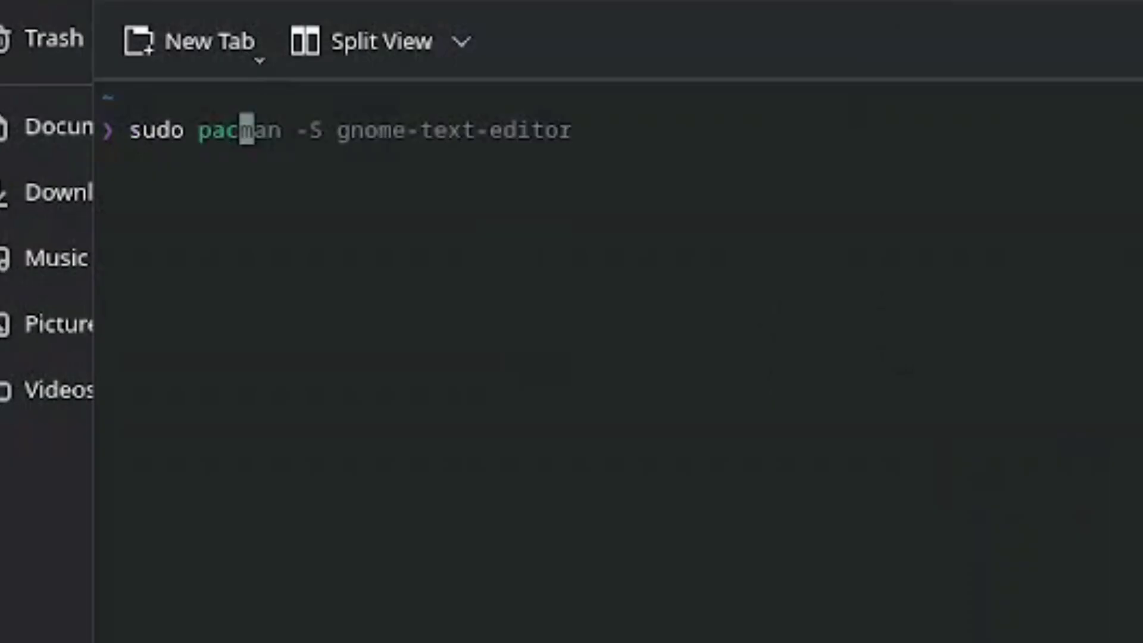
Install gnome-tweaks with pacman as superuser, entering the account password when asked.
{"action": "type", "text": "man -S gnome-tweaks"}
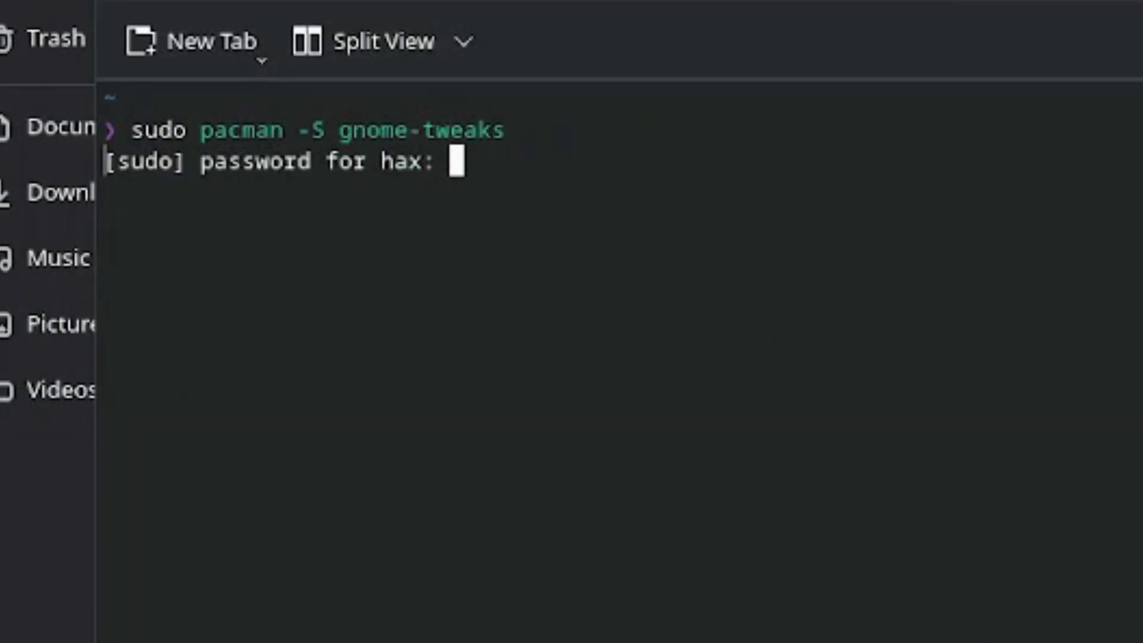
{"action": "key", "text": "Return"}
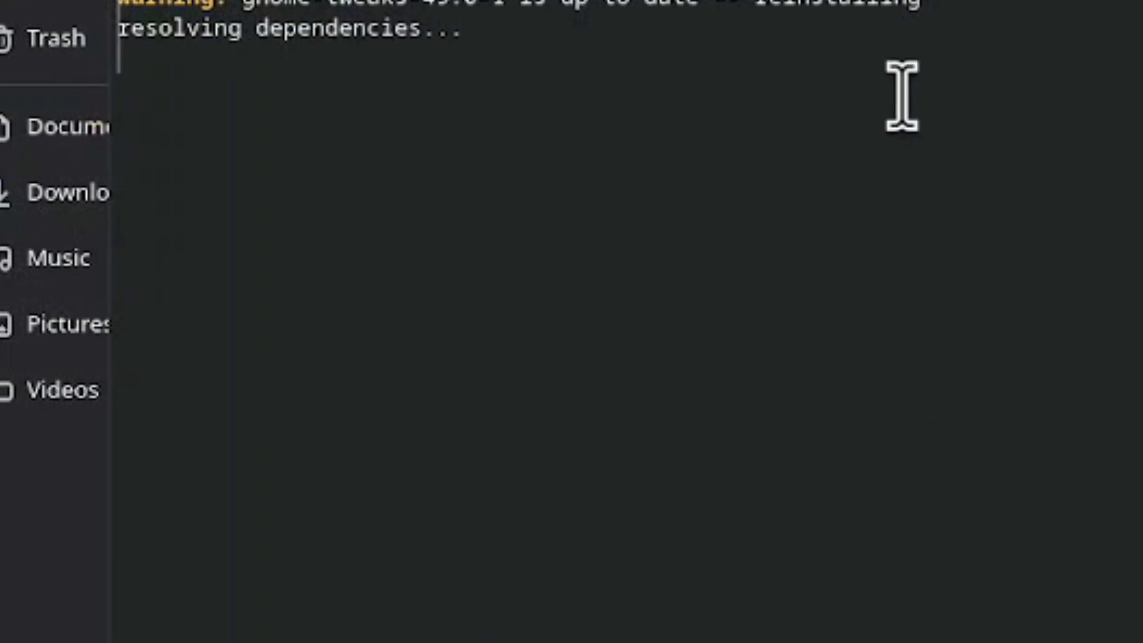
{"action": "key", "text": "Return"}
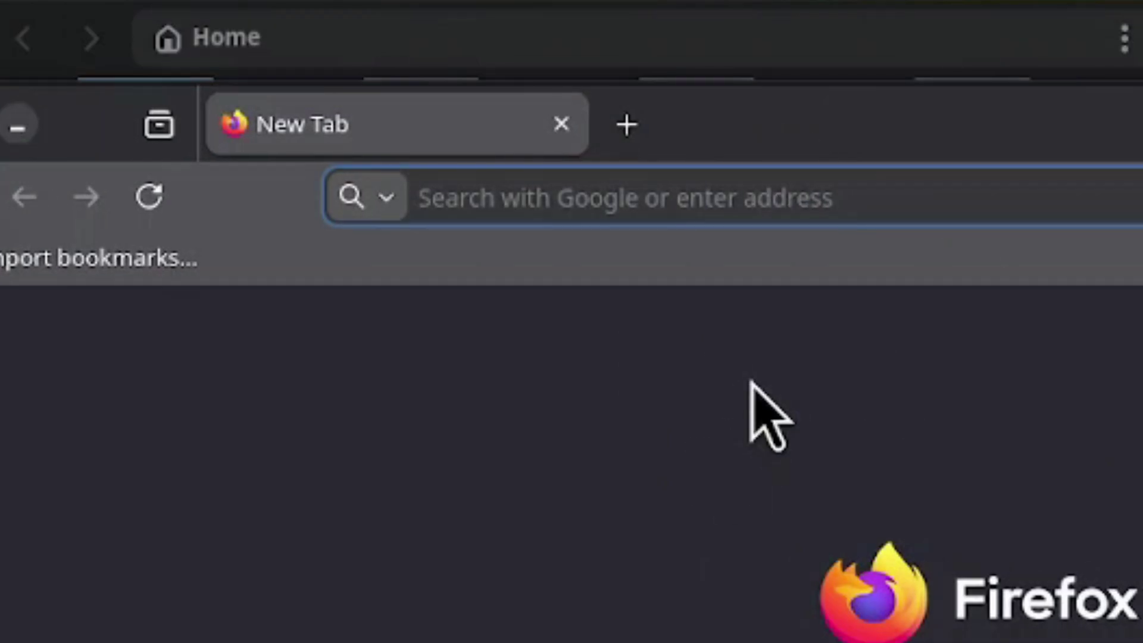
Open gnome-look.org in Firefox and return from the ArcAurora Cursors page to the Cursors listing.
{"action": "type", "text": "gnome"}
{"action": "key", "text": "Return"}
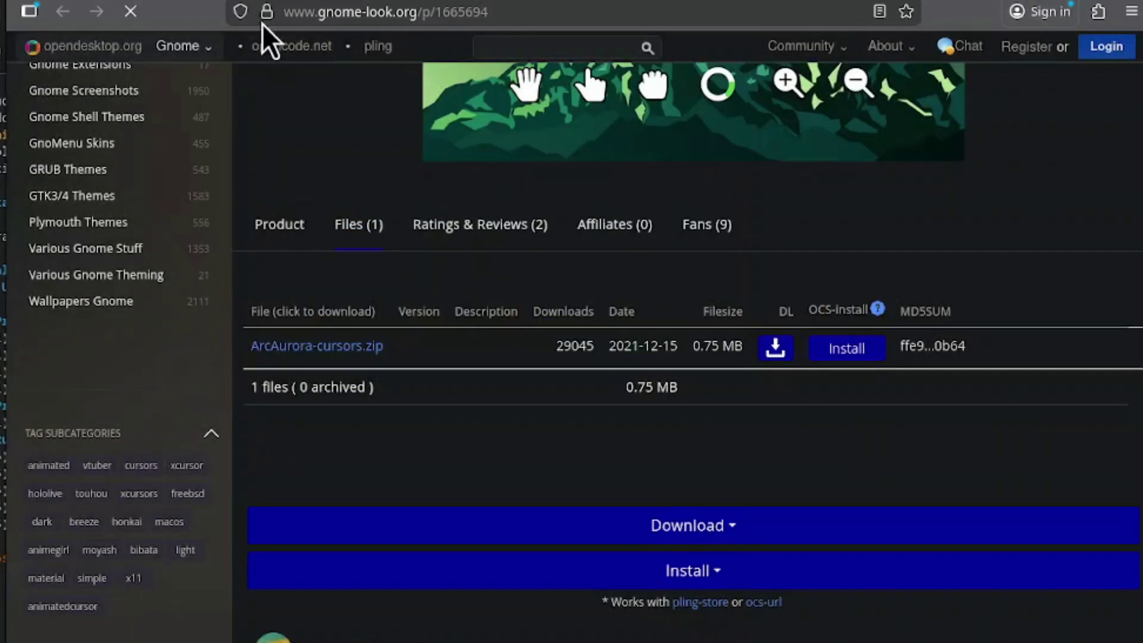
{"action": "left_click", "coordinate": [268, 2]}
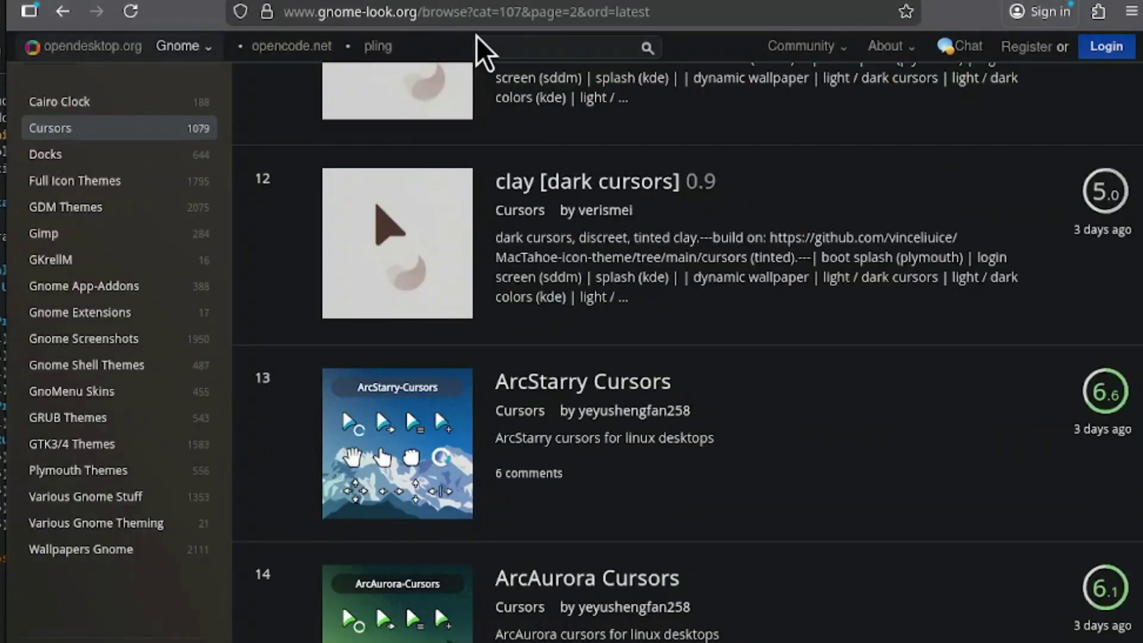
Open the Full Icon Themes category and download the BeautyDream-20240521180603.tar.gz icon theme.
{"action": "scroll", "coordinate": [125, 202], "scroll_direction": "up", "scroll_amount": 2}
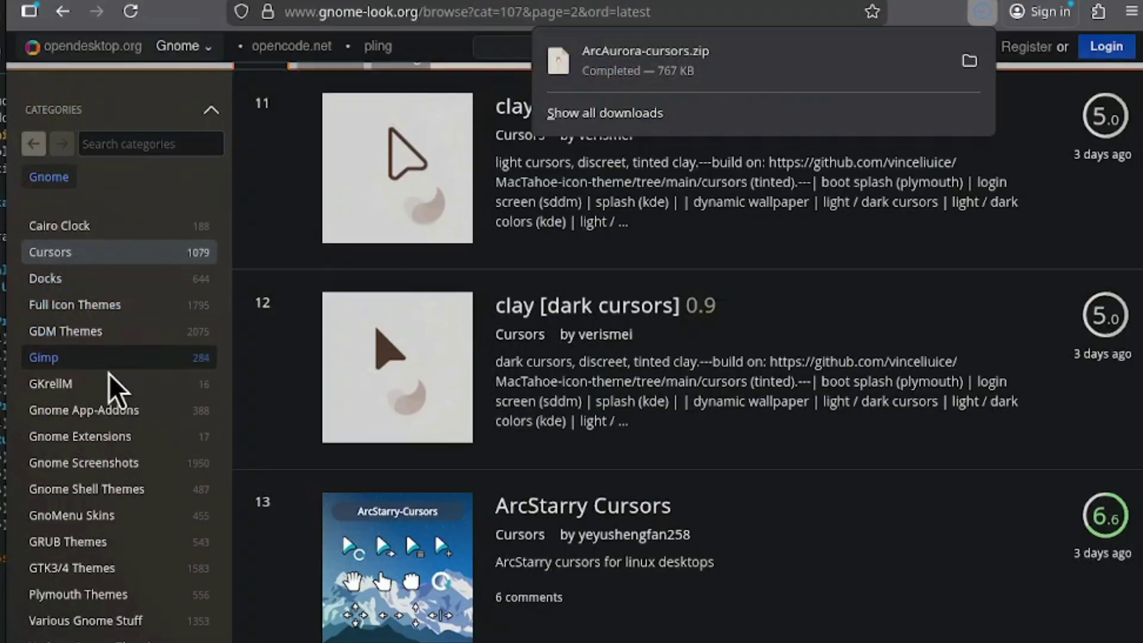
{"action": "scroll", "coordinate": [75, 289], "scroll_direction": "down", "scroll_amount": 2}
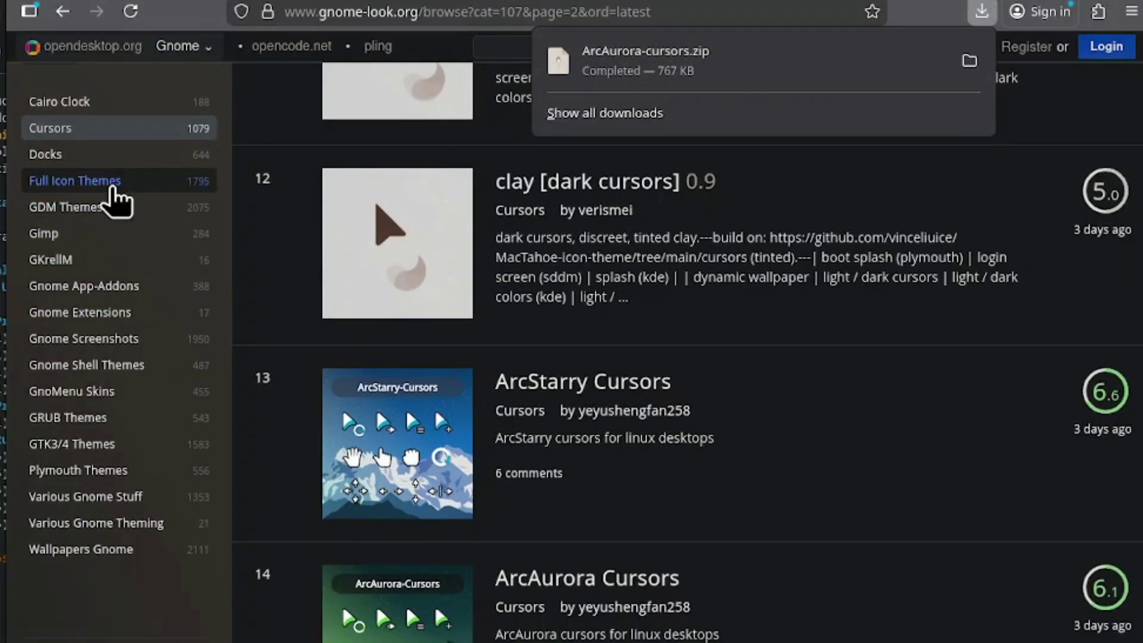
{"action": "left_click", "coordinate": [197, 208]}
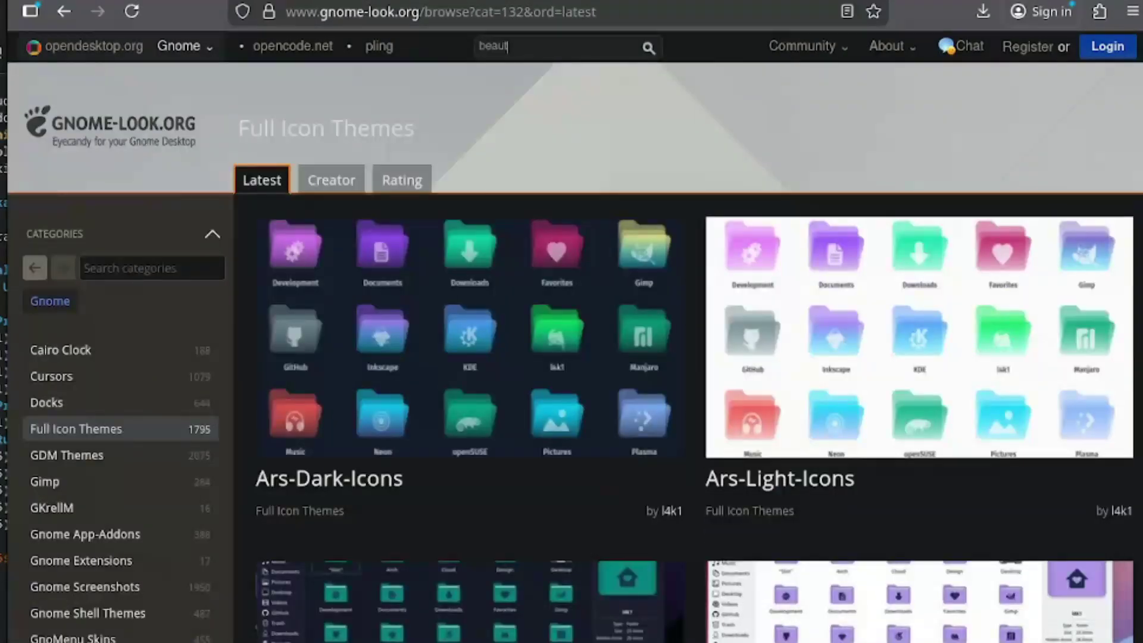
{"action": "left_click", "coordinate": [547, 119]}
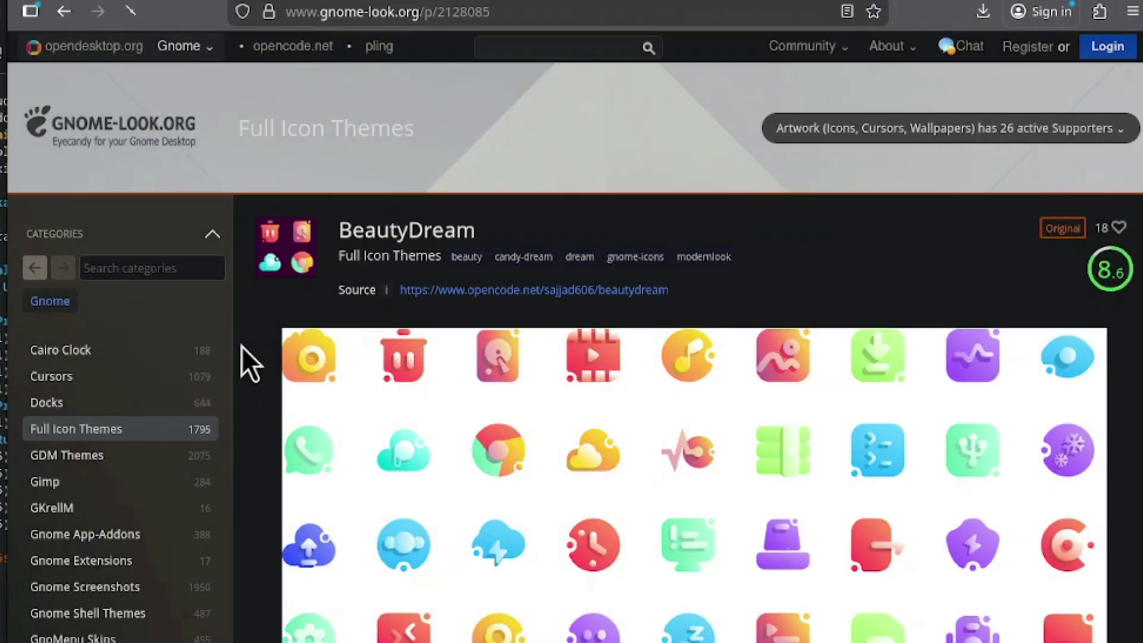
Open the Gnome Shell Themes category and search the site for Obsidian.
{"action": "scroll", "coordinate": [113, 506], "scroll_direction": "down", "scroll_amount": 4}
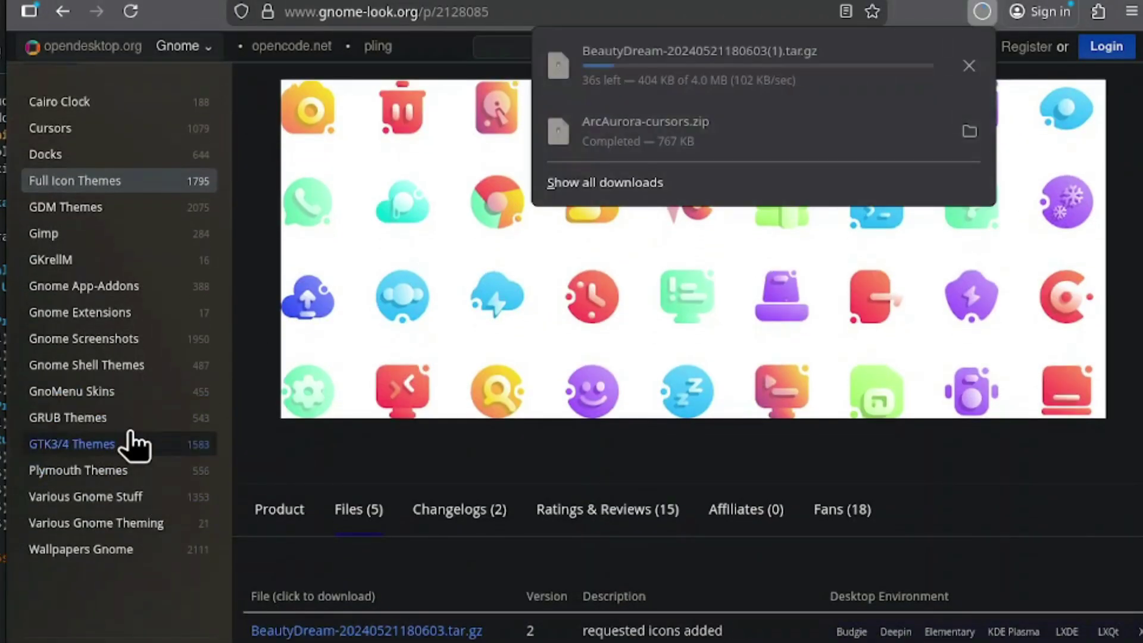
{"action": "left_click", "coordinate": [122, 365]}
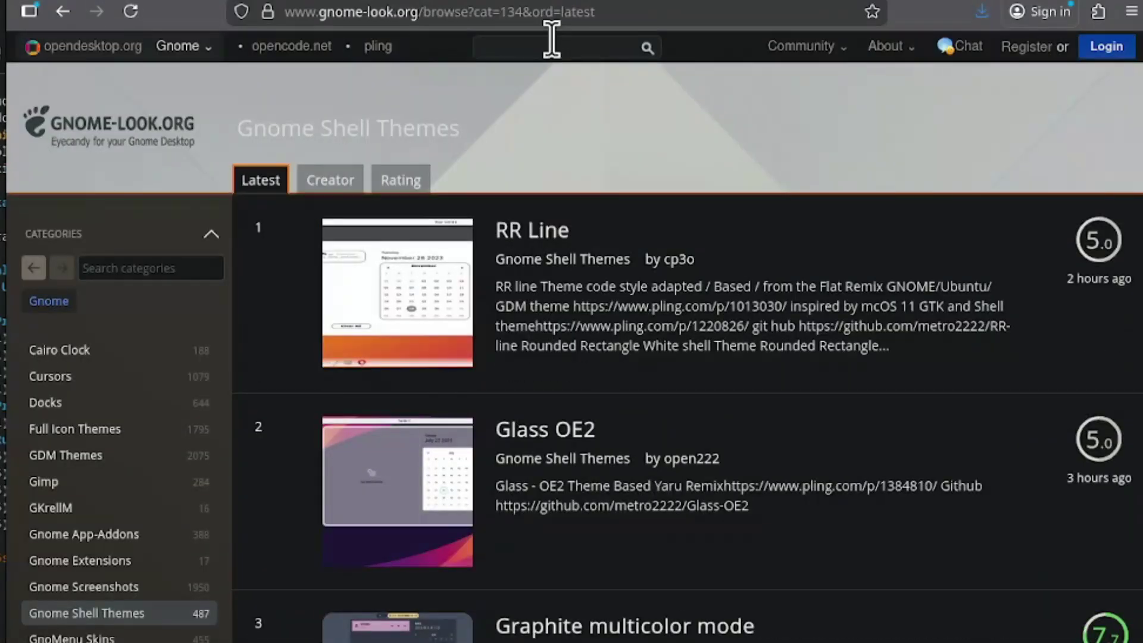
{"action": "left_click", "coordinate": [551, 43]}
{"action": "type", "text": "s"}
{"action": "type", "text": "obsid"}
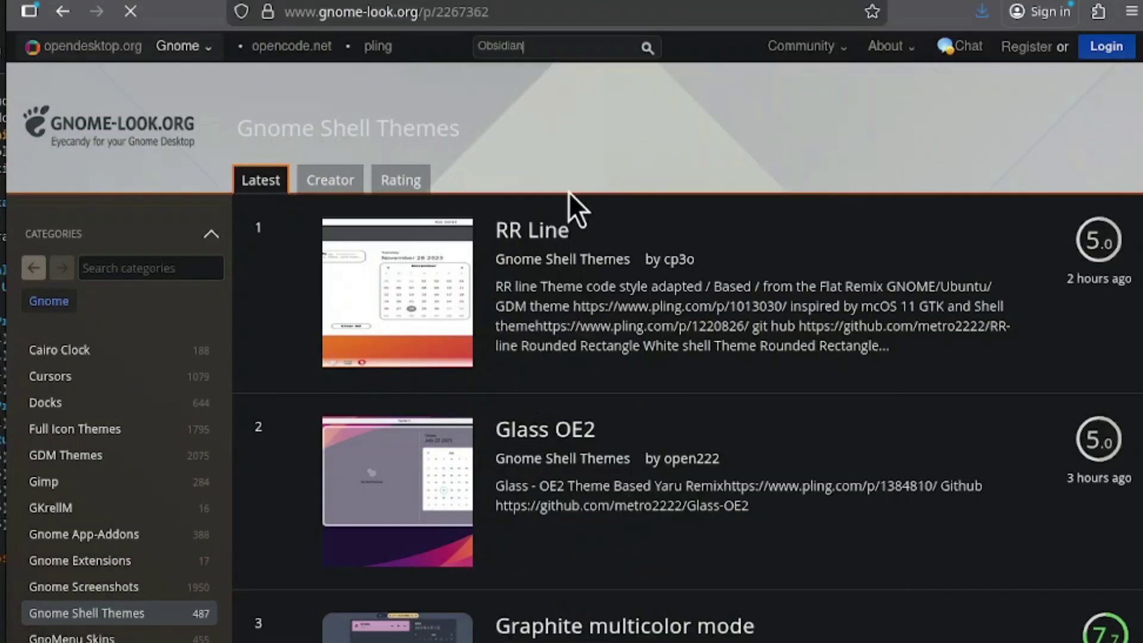
Open the Obsidian theme from the search results, bring up the download prompt for its file and dismiss it.
{"action": "left_click", "coordinate": [565, 116]}
{"action": "scroll", "coordinate": [506, 226], "scroll_direction": "down", "scroll_amount": 5}
{"action": "left_click", "coordinate": [359, 370]}
{"action": "scroll", "coordinate": [333, 351], "scroll_direction": "down", "scroll_amount": 3}
{"action": "left_click", "coordinate": [321, 347]}
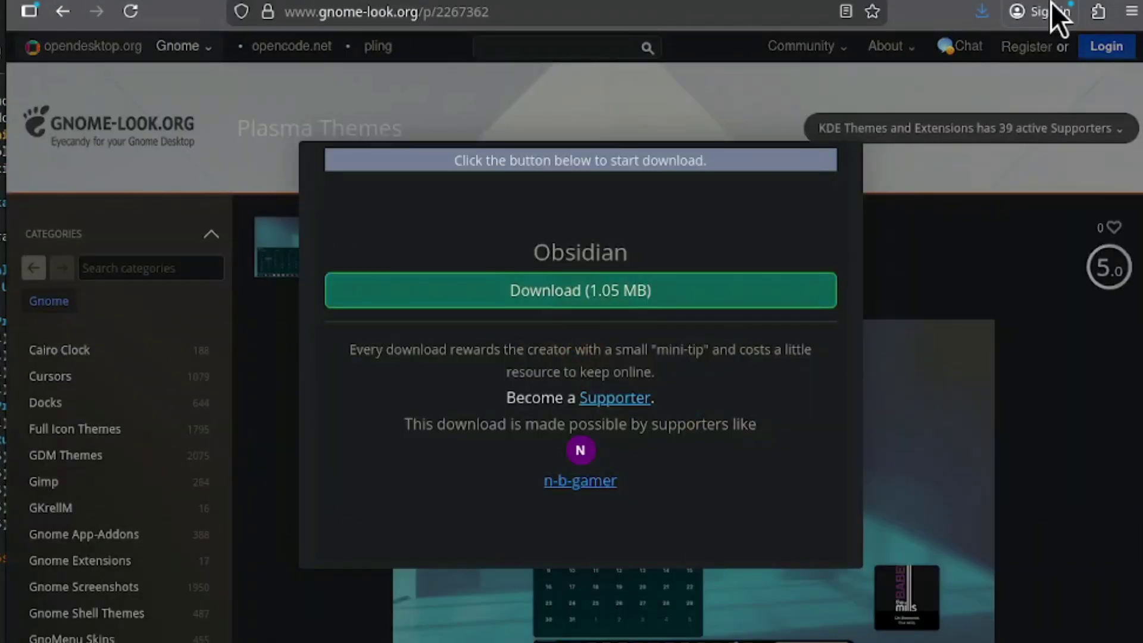
{"action": "left_click", "coordinate": [279, 295]}
Return to the ArcAurora Cursors page and browse the GTK3/4 Themes category from there.
{"action": "left_click", "coordinate": [381, 2]}
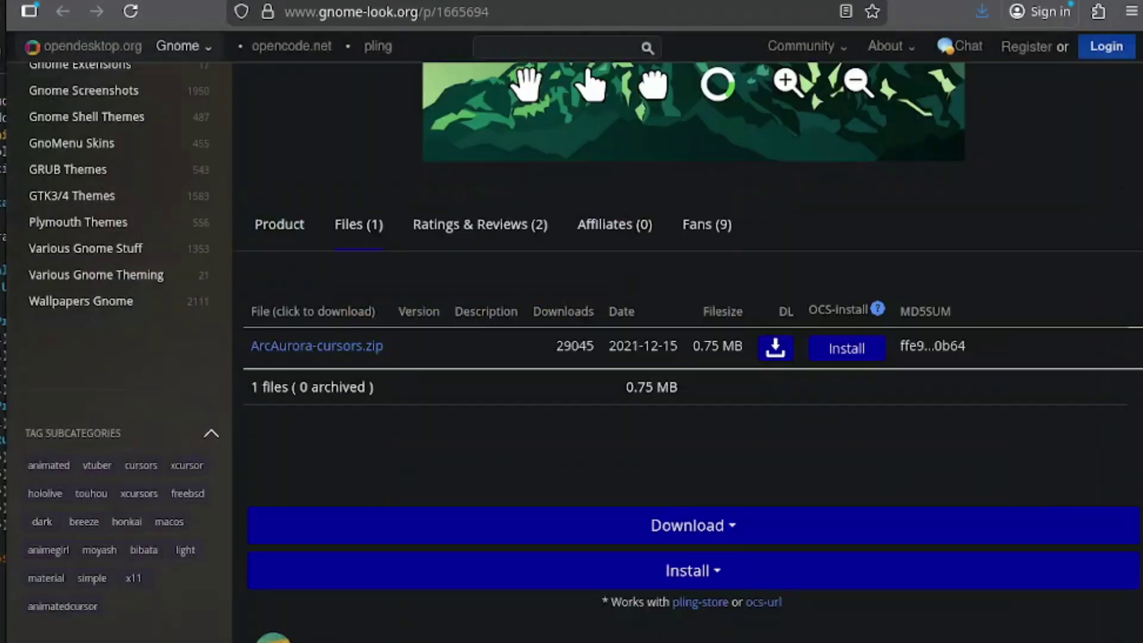
{"action": "scroll", "coordinate": [72, 365], "scroll_direction": "up", "scroll_amount": 8}
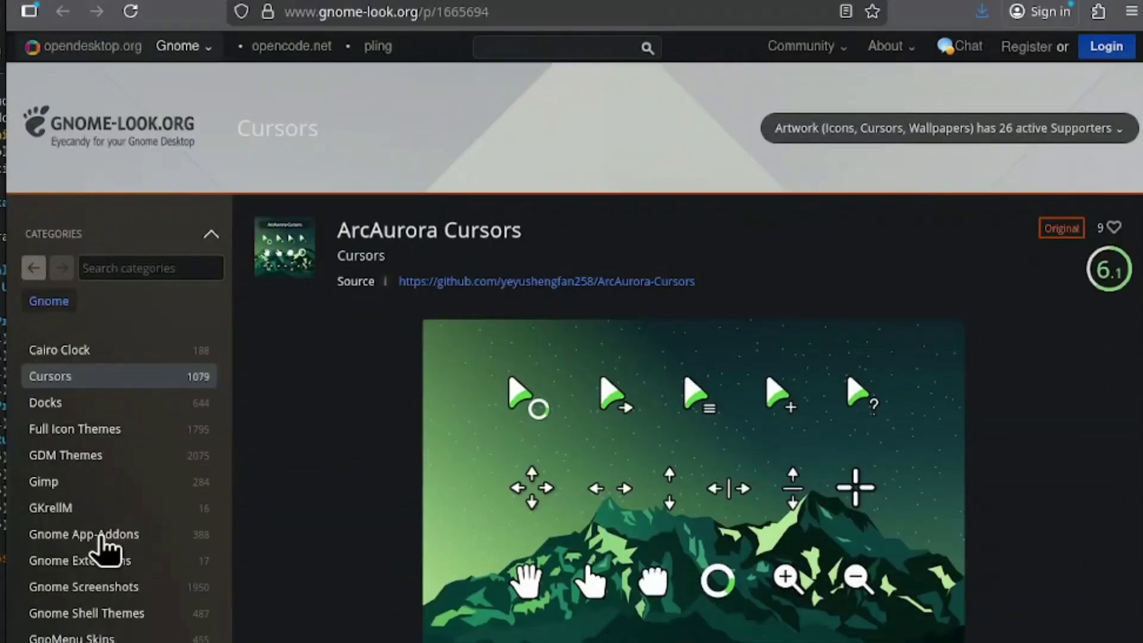
{"action": "scroll", "coordinate": [110, 384], "scroll_direction": "down", "scroll_amount": 6}
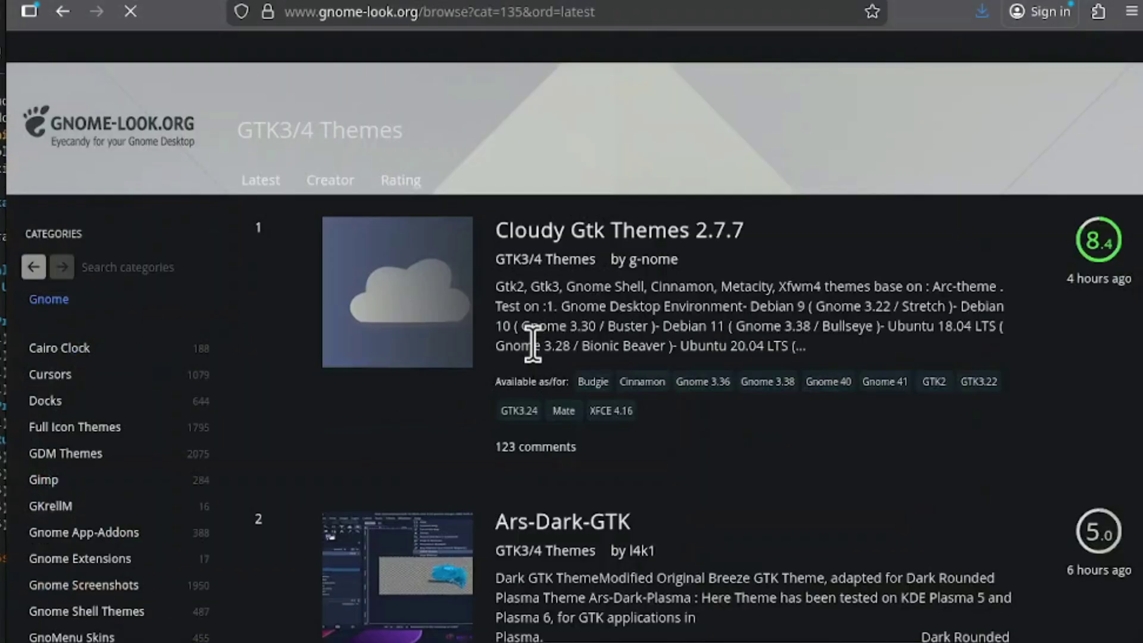
{"action": "scroll", "coordinate": [483, 384], "scroll_direction": "down", "scroll_amount": 15}
{"action": "scroll", "coordinate": [599, 431], "scroll_direction": "down", "scroll_amount": 20}
{"action": "scroll", "coordinate": [707, 280], "scroll_direction": "up", "scroll_amount": 13}
{"action": "scroll", "coordinate": [607, 185], "scroll_direction": "up", "scroll_amount": 14}
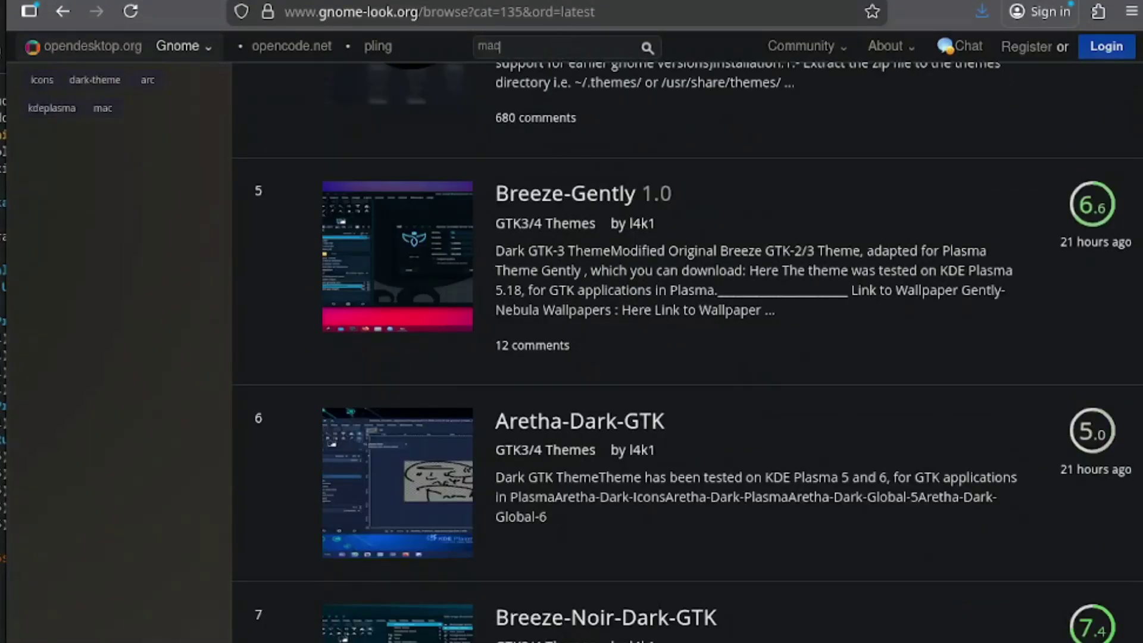
Search the site for macos and open the page of the macOS-Tahoe GTK theme.
{"action": "type", "text": "os"}
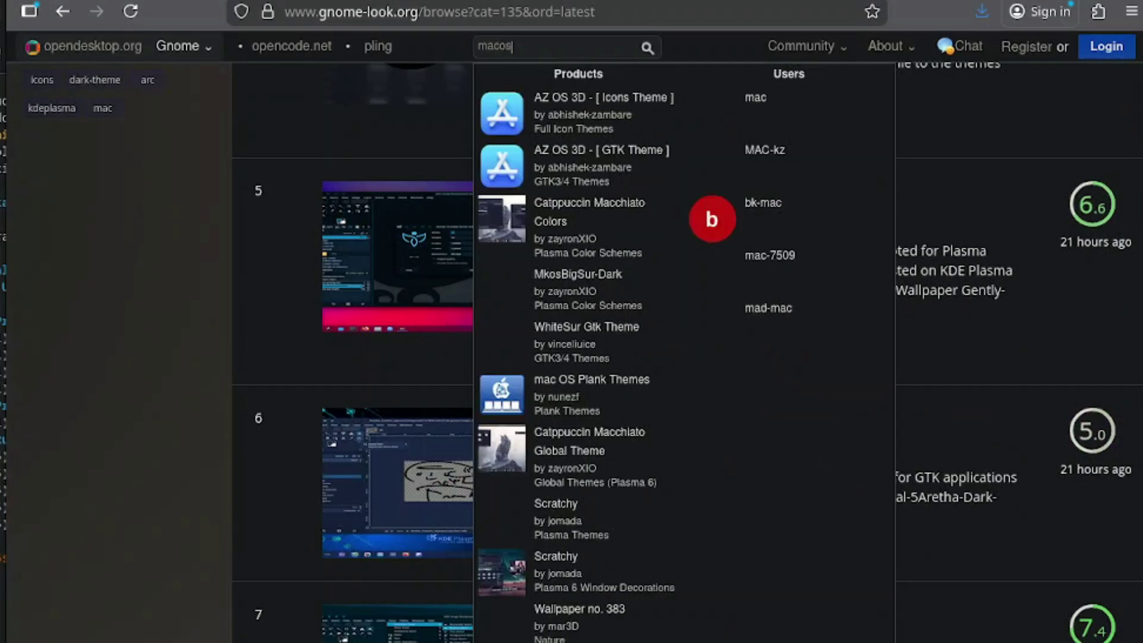
{"action": "left_click", "coordinate": [523, 113]}
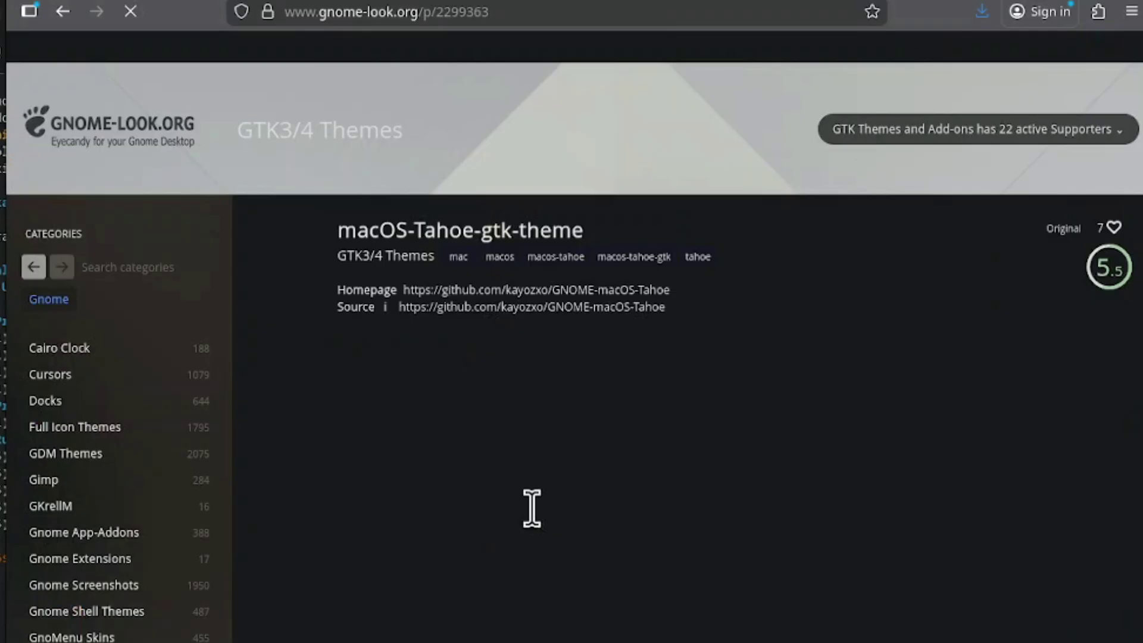
Examine the macOS-Tahoe theme's changelogs and its list of downloadable files.
{"action": "scroll", "coordinate": [531, 505], "scroll_direction": "down", "scroll_amount": 7}
{"action": "left_click", "coordinate": [433, 404]}
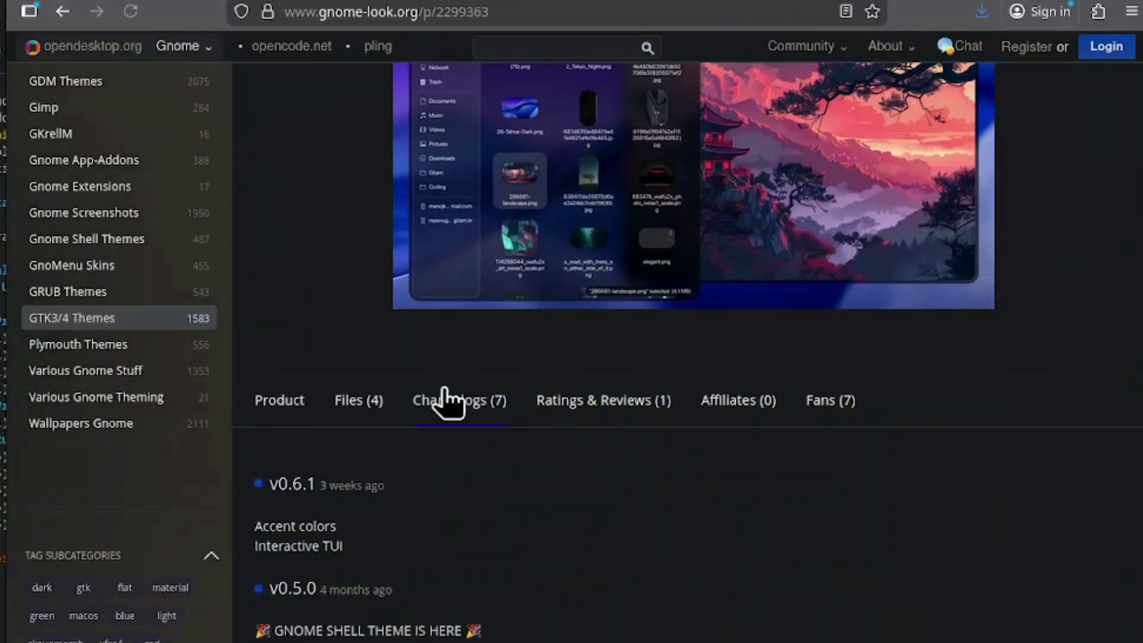
{"action": "left_click", "coordinate": [377, 400]}
{"action": "scroll", "coordinate": [635, 518], "scroll_direction": "down", "scroll_amount": 5}
{"action": "scroll", "coordinate": [339, 292], "scroll_direction": "up", "scroll_amount": 5}
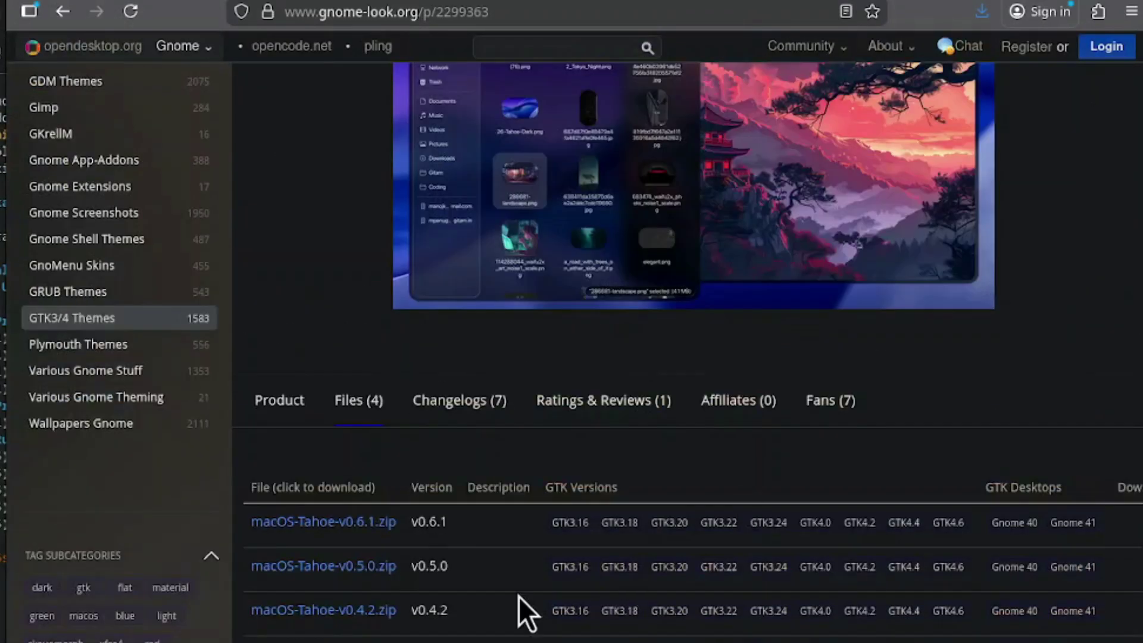
{"action": "scroll", "coordinate": [499, 599], "scroll_direction": "down", "scroll_amount": 4}
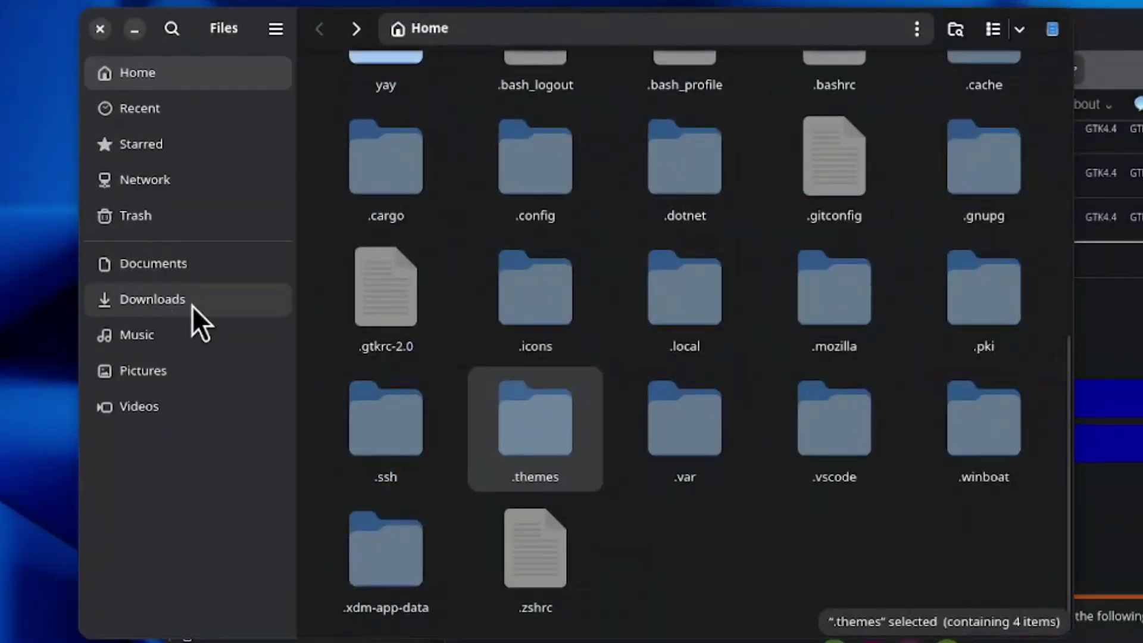
Switch to Files and select the BeautyDream, ArcAurora-cursors, 4k Flame Deer Wallpapers and Macro Leaves Wallpapers 4k archives in Downloads.
{"action": "left_click", "coordinate": [288, 305]}
{"action": "left_click", "coordinate": [417, 149]}
{"action": "left_click", "coordinate": [525, 141], "text": "ctrl"}
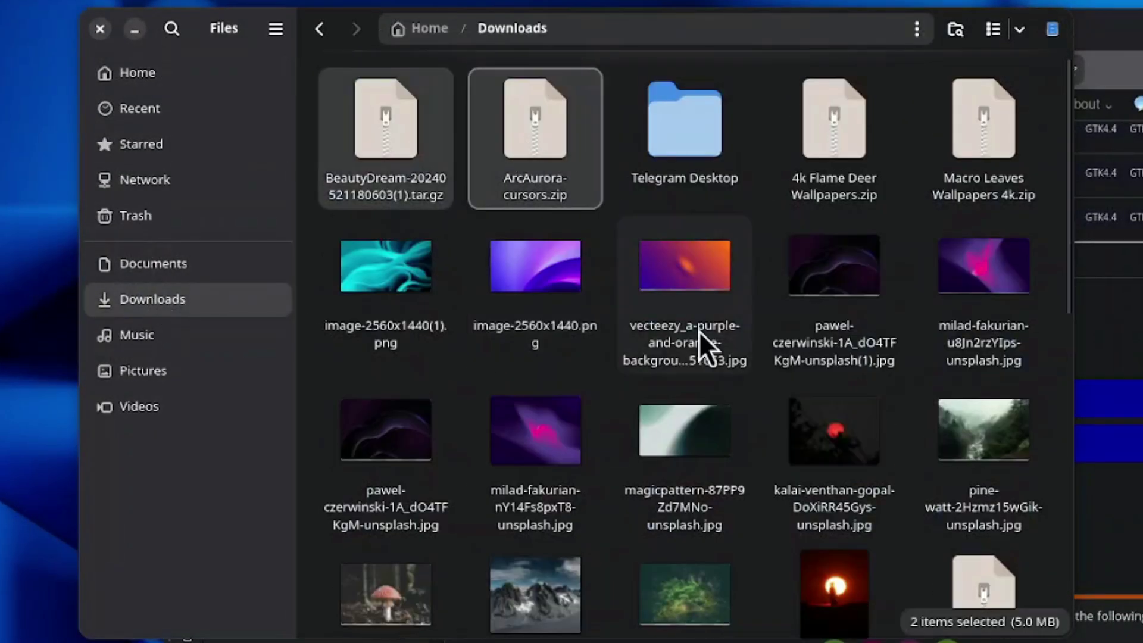
{"action": "left_click", "coordinate": [851, 148], "text": "ctrl"}
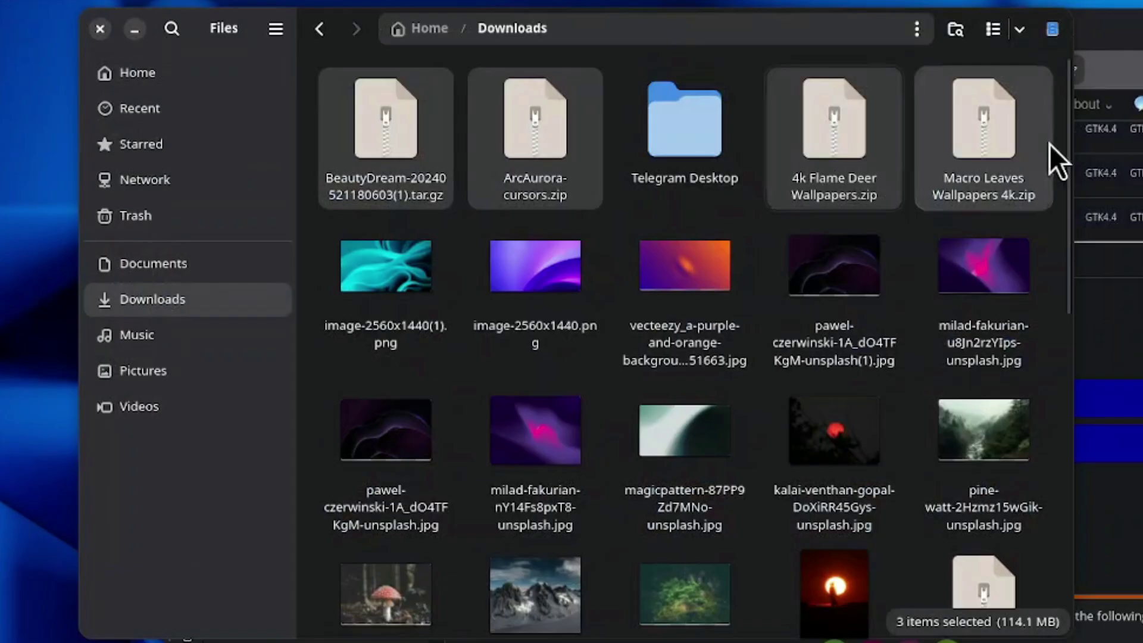
{"action": "left_click", "coordinate": [981, 144], "text": "ctrl"}
{"action": "scroll", "coordinate": [981, 144], "scroll_direction": "down", "scroll_amount": 1}
Go back to the Home folder and select the .themes folder among the hidden folders.
{"action": "left_click", "coordinate": [119, 267]}
{"action": "left_click", "coordinate": [231, 77]}
{"action": "scroll", "coordinate": [689, 626], "scroll_direction": "down", "scroll_amount": 8}
{"action": "left_click", "coordinate": [566, 441]}
{"action": "scroll", "coordinate": [528, 439], "scroll_direction": "up", "scroll_amount": 2}
{"action": "scroll", "coordinate": [530, 427], "scroll_direction": "down", "scroll_amount": 2}
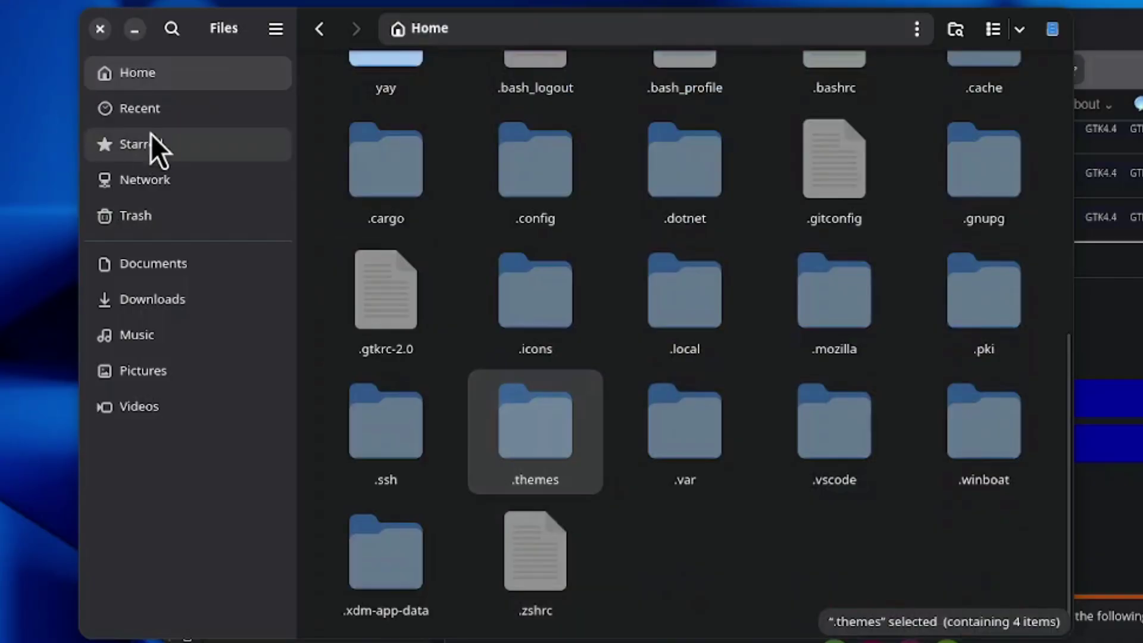
{"action": "left_click", "coordinate": [149, 263]}
{"action": "left_click", "coordinate": [169, 309]}
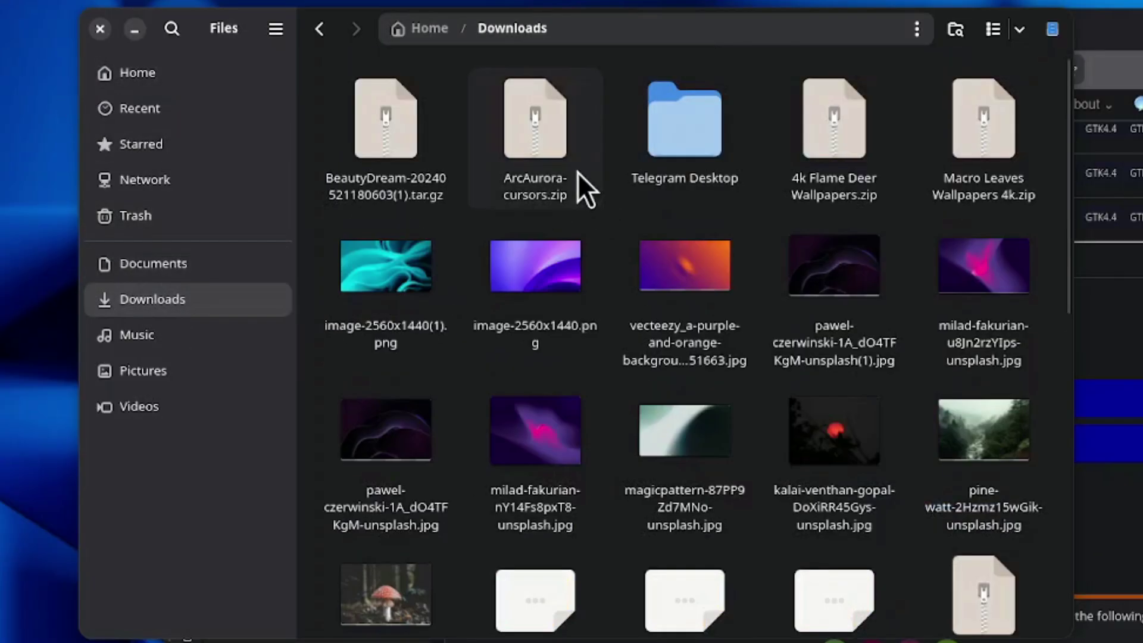
{"action": "left_click", "coordinate": [338, 166]}
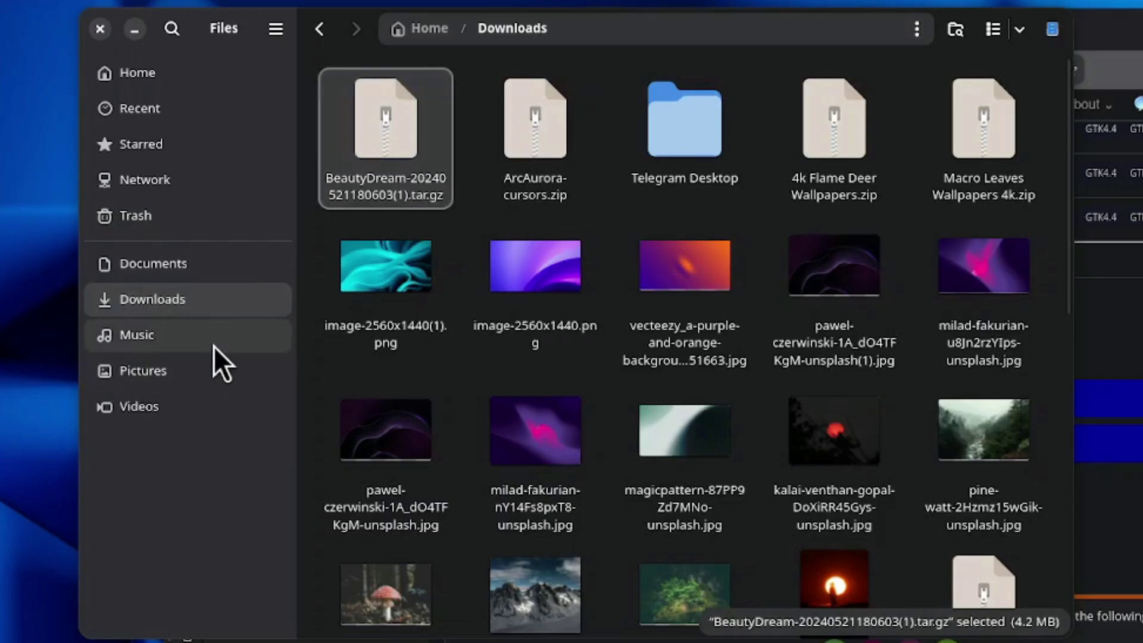
{"action": "right_click", "coordinate": [455, 119]}
{"action": "left_click", "coordinate": [441, 120]}
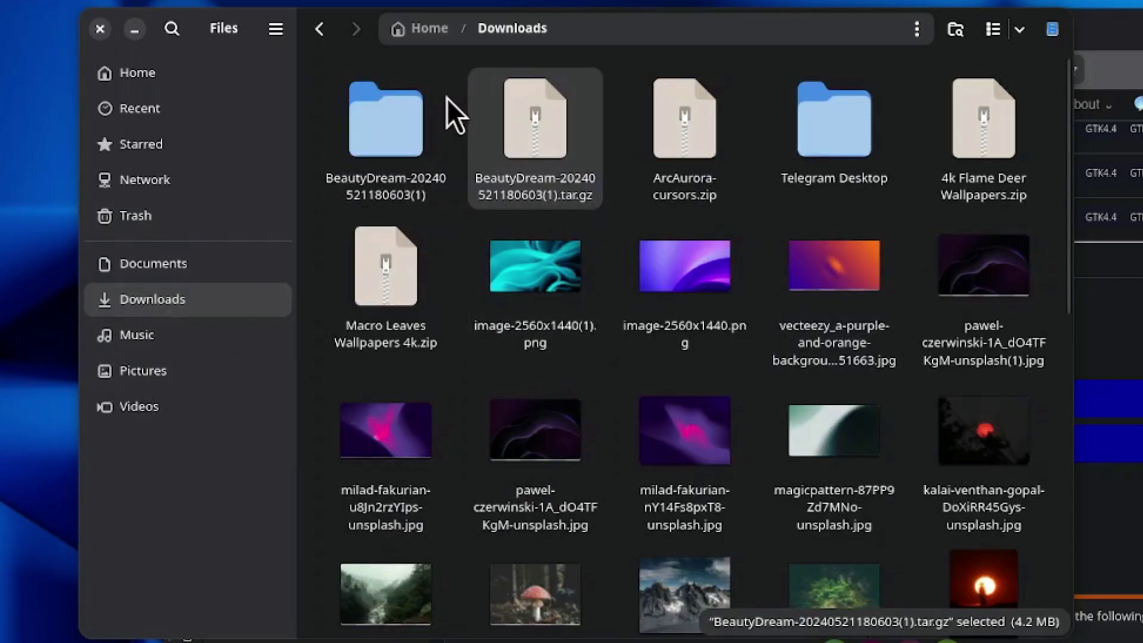
Extract ArcAurora-cursors.zip in the Downloads folder.
{"action": "left_click", "coordinate": [705, 151]}
{"action": "right_click", "coordinate": [705, 152]}
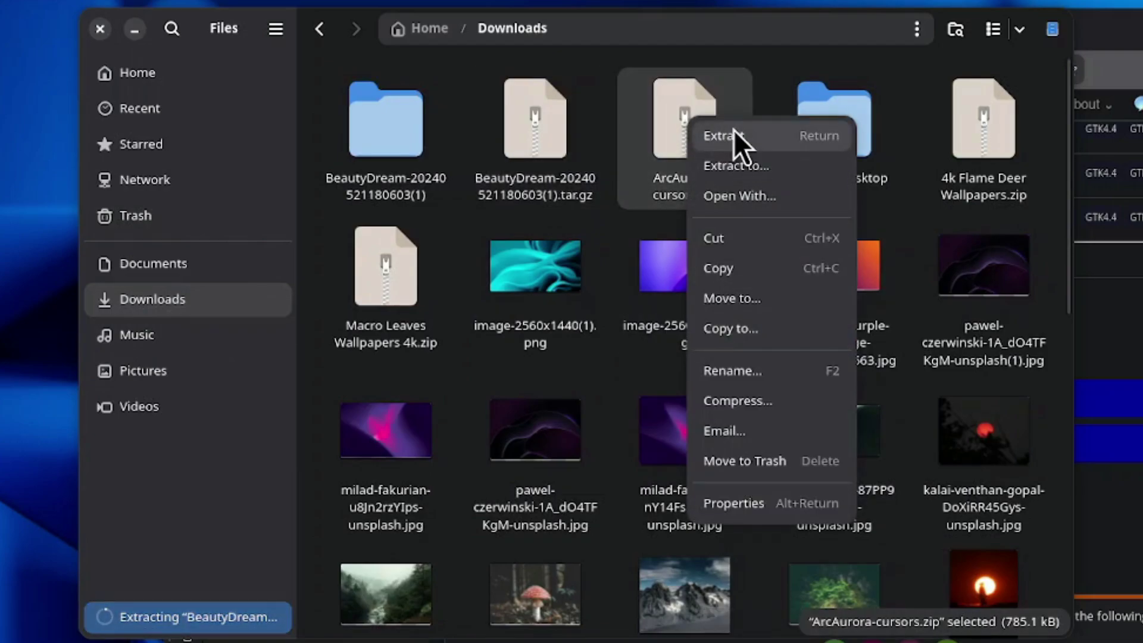
{"action": "left_click", "coordinate": [735, 134]}
{"action": "scroll", "coordinate": [752, 447], "scroll_direction": "up", "scroll_amount": 10}
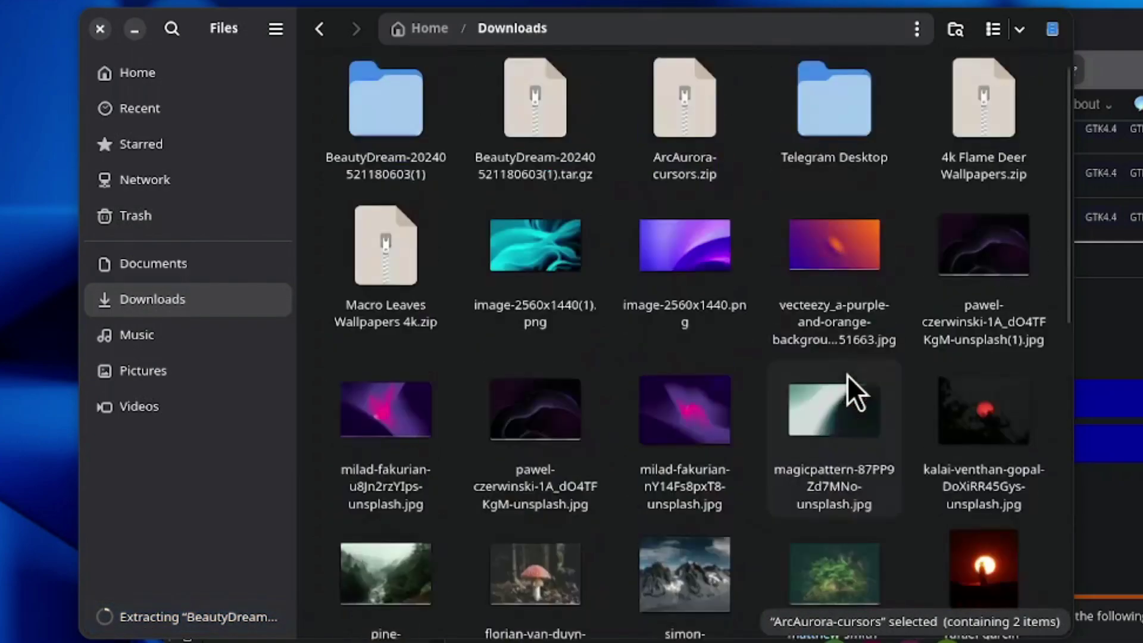
Extract Macro Leaves Wallpapers 4k.zip in the Downloads folder.
{"action": "left_click", "coordinate": [983, 116]}
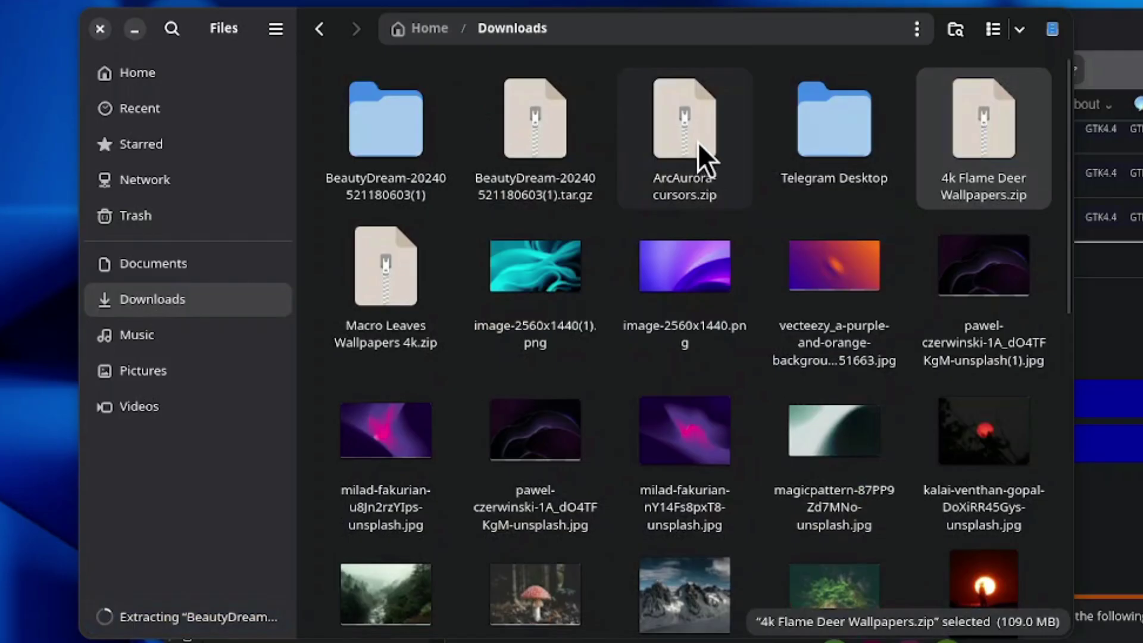
{"action": "right_click", "coordinate": [409, 281]}
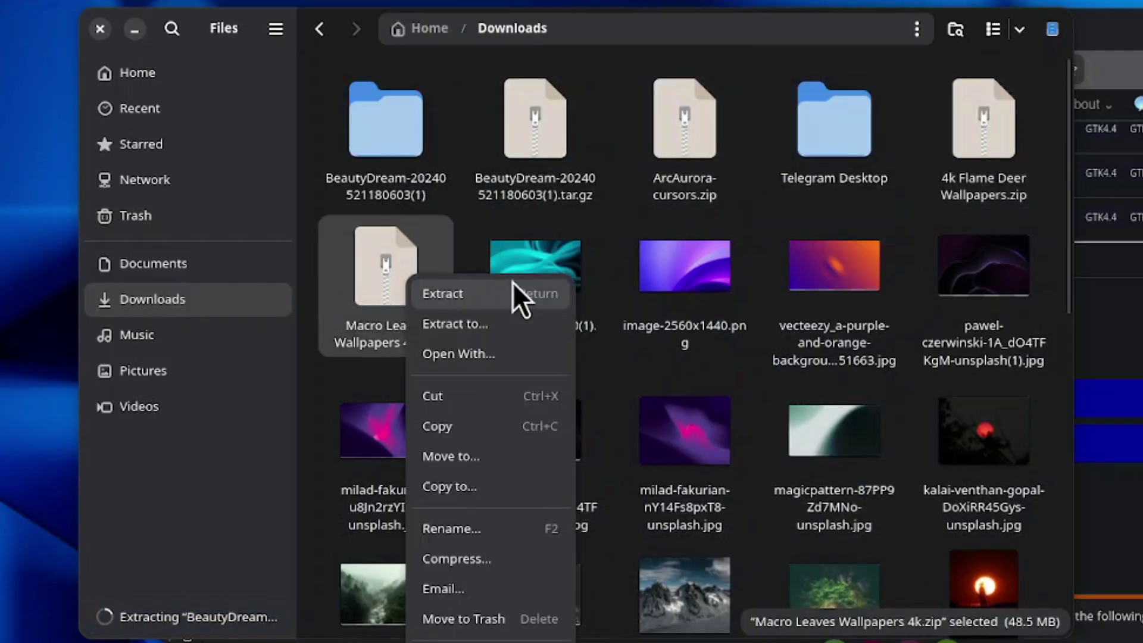
{"action": "left_click", "coordinate": [477, 297]}
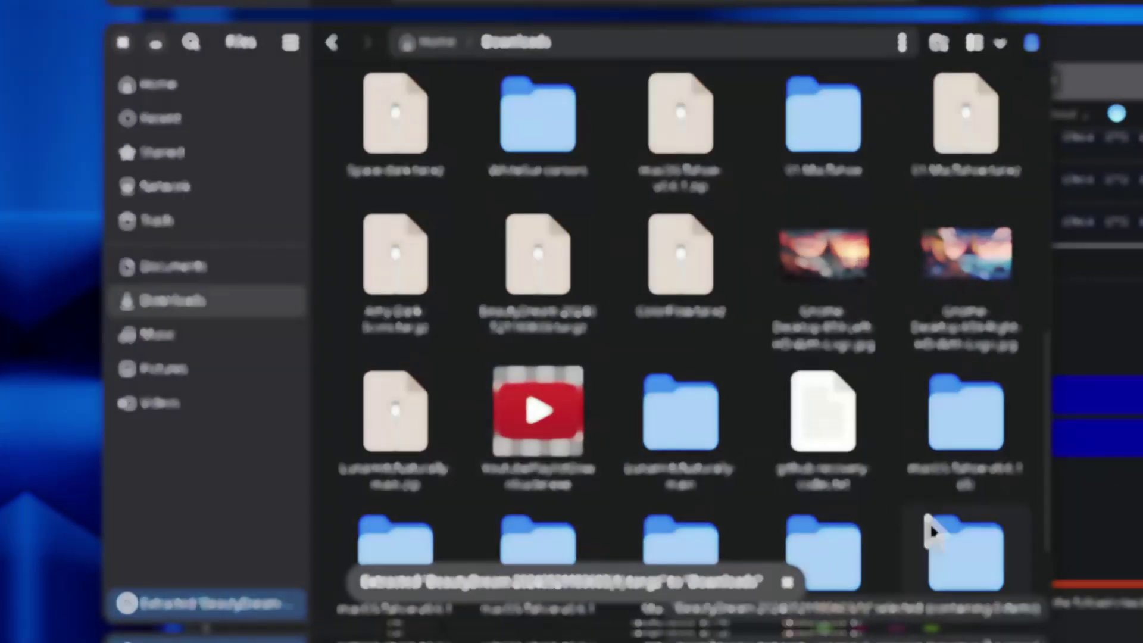
Dismiss the extraction notification and select the macOS-Tahoe-v0.6.1 (2) folder among the extracted folders.
{"action": "scroll", "coordinate": [945, 541], "scroll_direction": "down", "scroll_amount": 2}
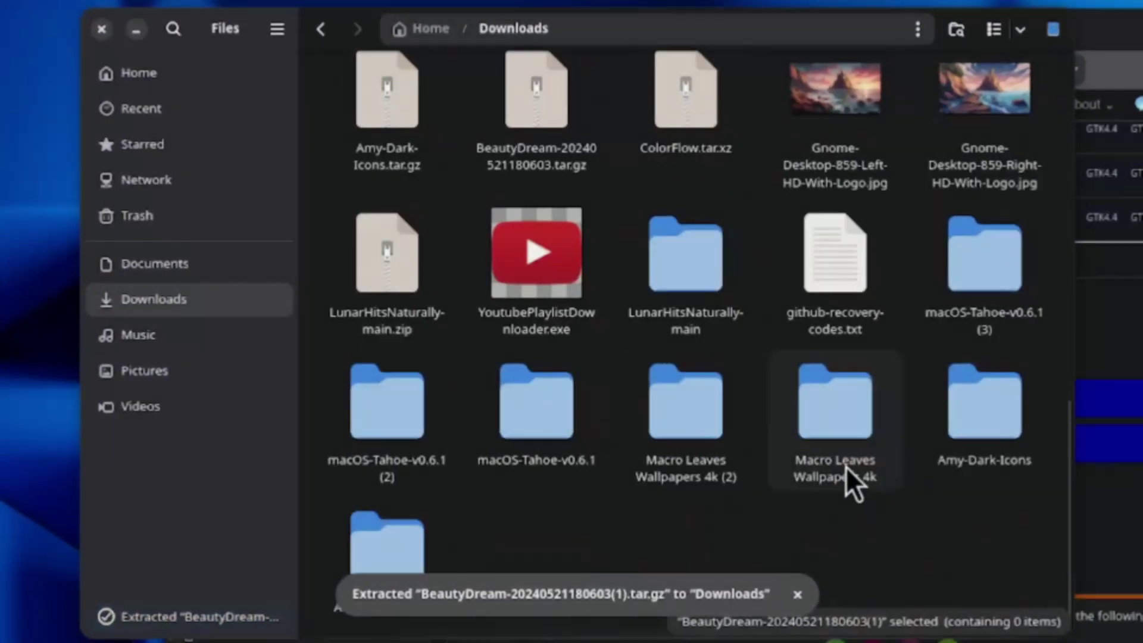
{"action": "left_click", "coordinate": [790, 582]}
{"action": "left_click", "coordinate": [457, 400]}
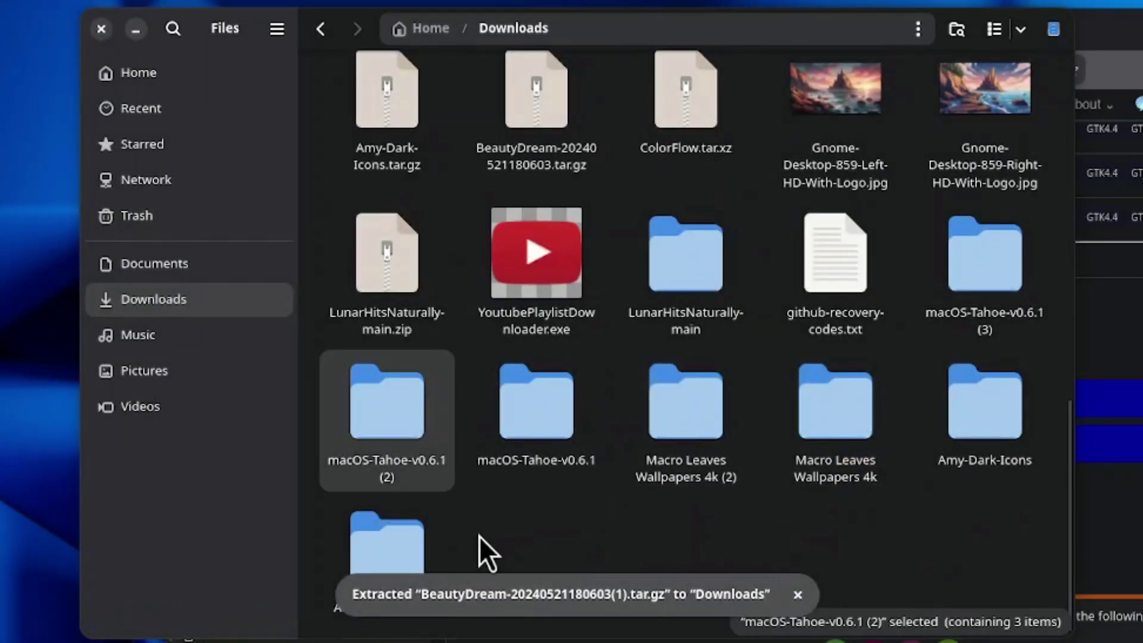
{"action": "left_click", "coordinate": [798, 594]}
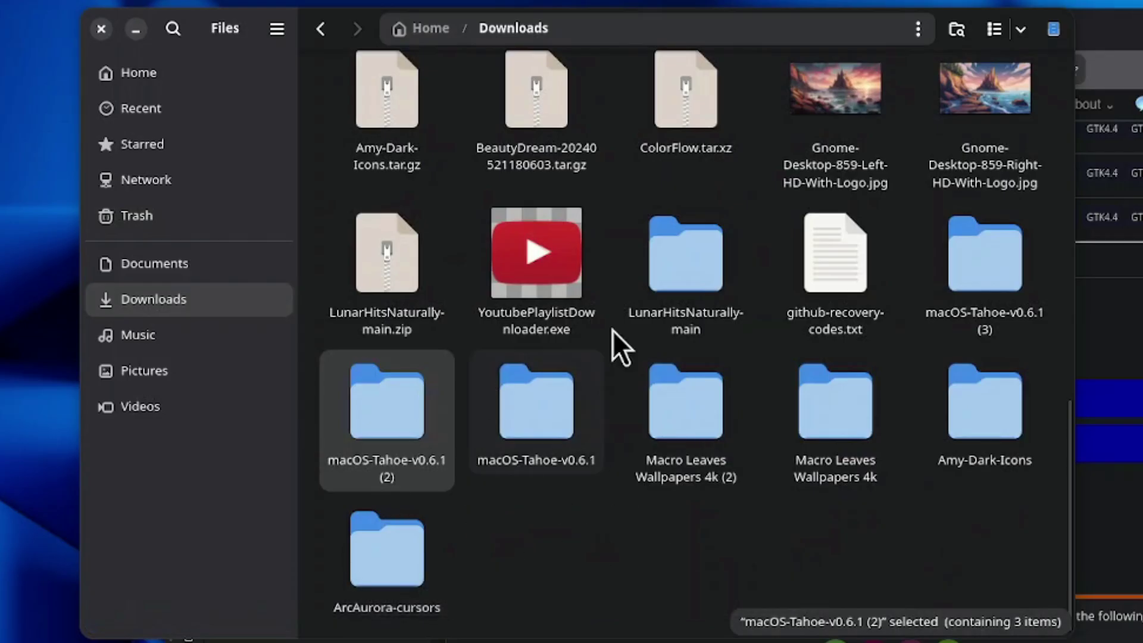
{"action": "scroll", "coordinate": [806, 365], "scroll_direction": "up", "scroll_amount": 5}
{"action": "scroll", "coordinate": [900, 401], "scroll_direction": "down", "scroll_amount": 5}
{"action": "scroll", "coordinate": [753, 449], "scroll_direction": "up", "scroll_amount": 12}
{"action": "scroll", "coordinate": [597, 356], "scroll_direction": "up", "scroll_amount": 2}
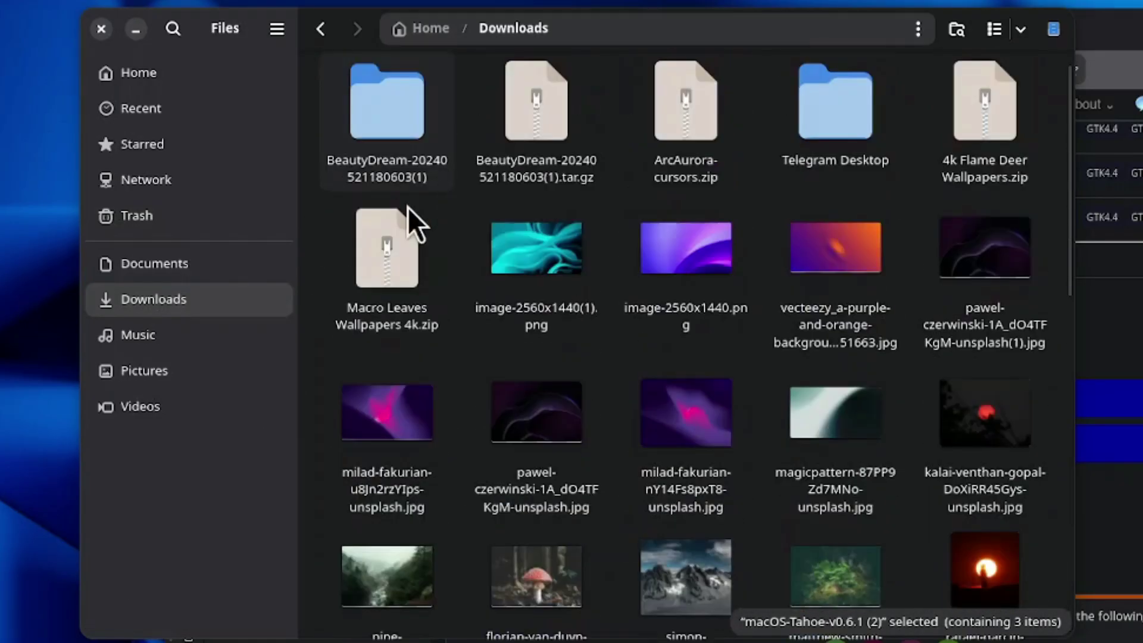
{"action": "scroll", "coordinate": [415, 125], "scroll_direction": "up", "scroll_amount": 1}
{"action": "double_click", "coordinate": [412, 123]}
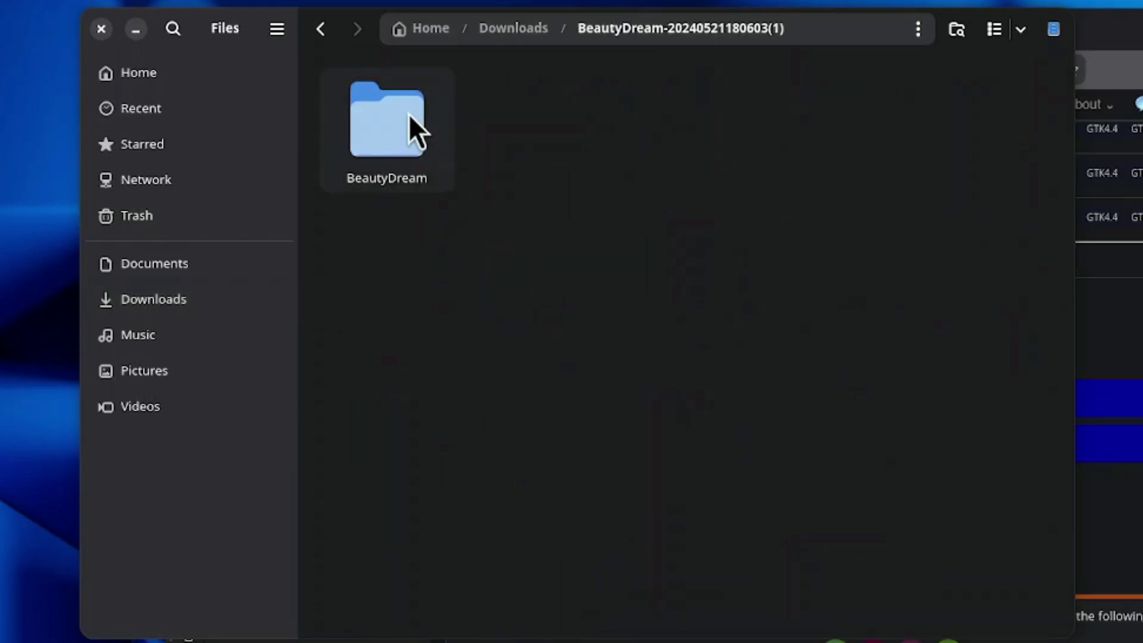
{"action": "double_click", "coordinate": [402, 116]}
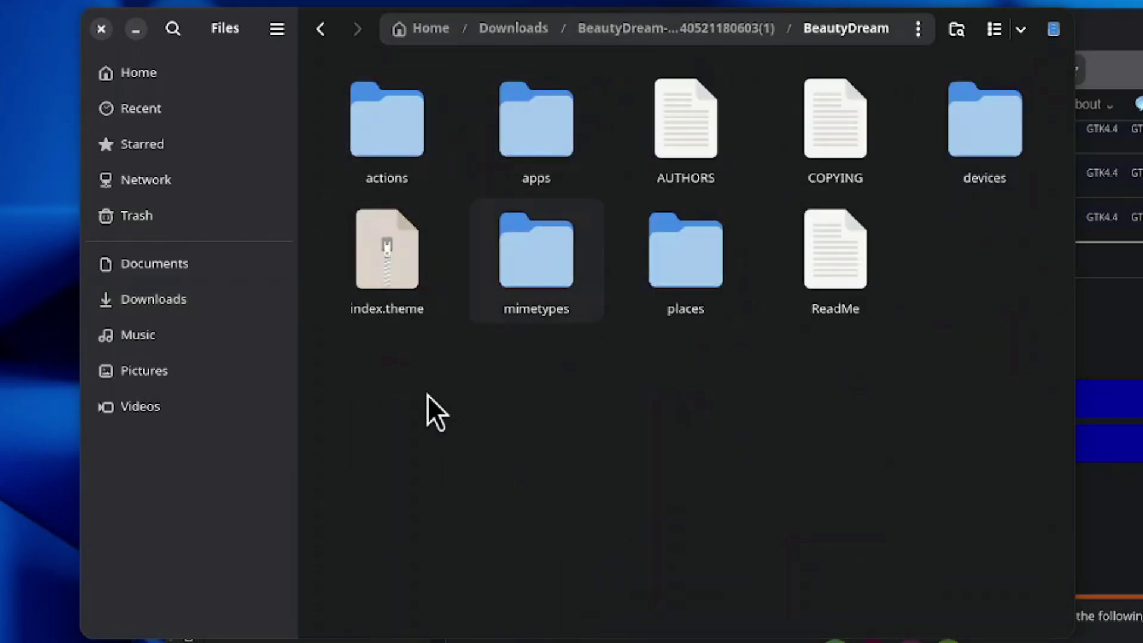
Check the BeautyDream icon theme's files, including index.theme, and go back to its parent folder.
{"action": "left_click_drag", "start_coordinate": [362, 334], "coordinate": [752, 449]}
{"action": "left_click", "coordinate": [423, 280]}
{"action": "left_click", "coordinate": [375, 247]}
{"action": "left_click", "coordinate": [698, 32]}
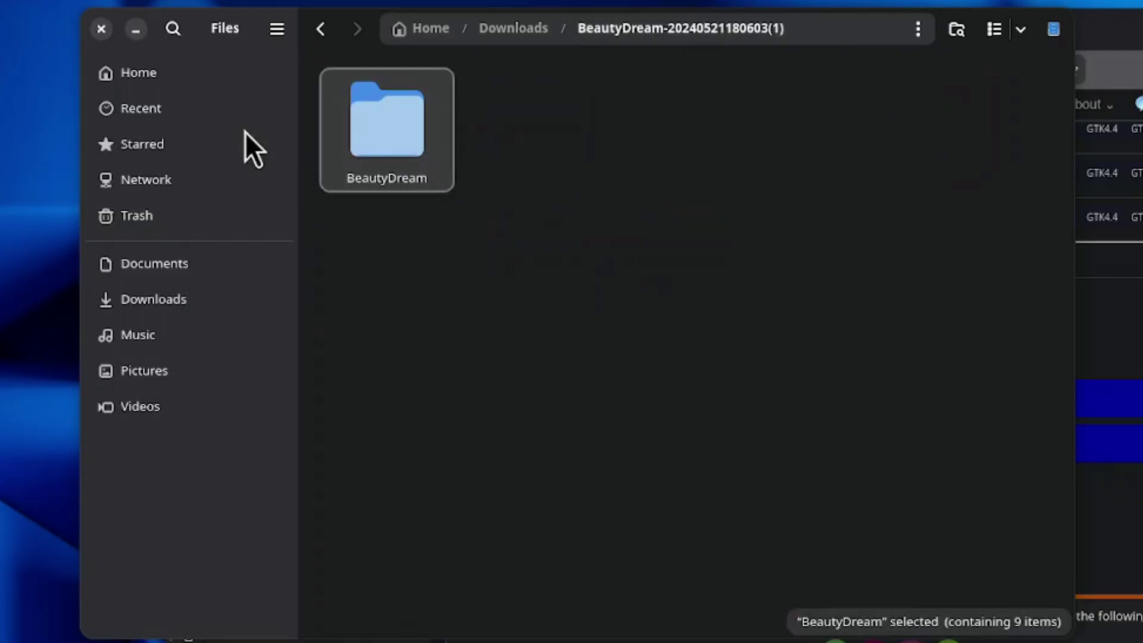
Open the .icons folder in Home and select the BeautyDream folder there.
{"action": "left_click", "coordinate": [143, 72]}
{"action": "scroll", "coordinate": [811, 466], "scroll_direction": "down", "scroll_amount": 5}
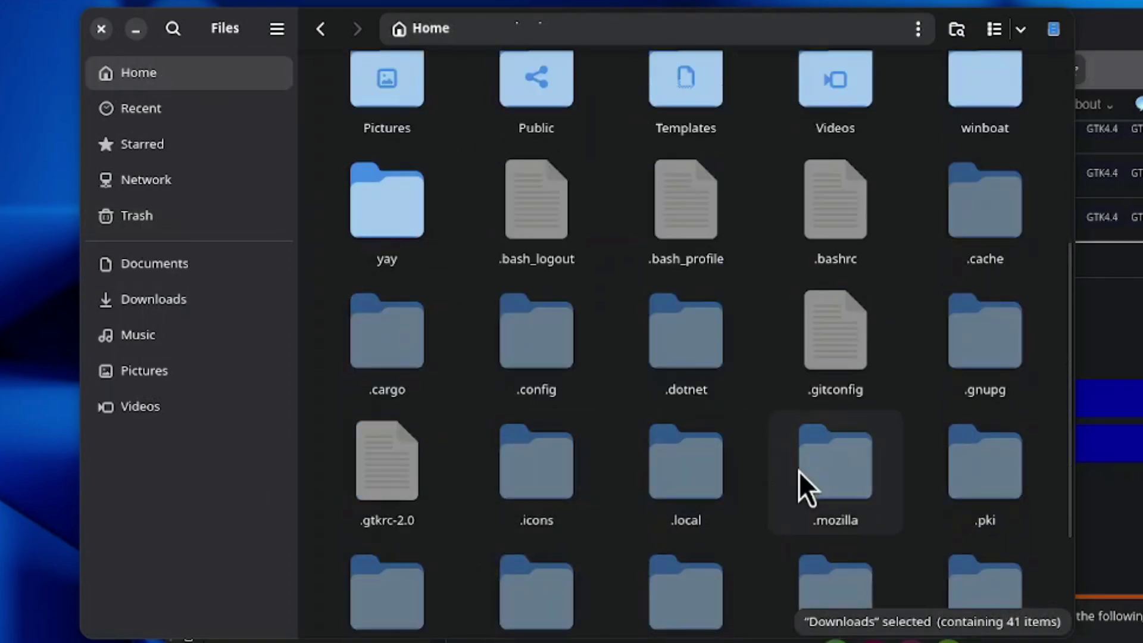
{"action": "double_click", "coordinate": [573, 449]}
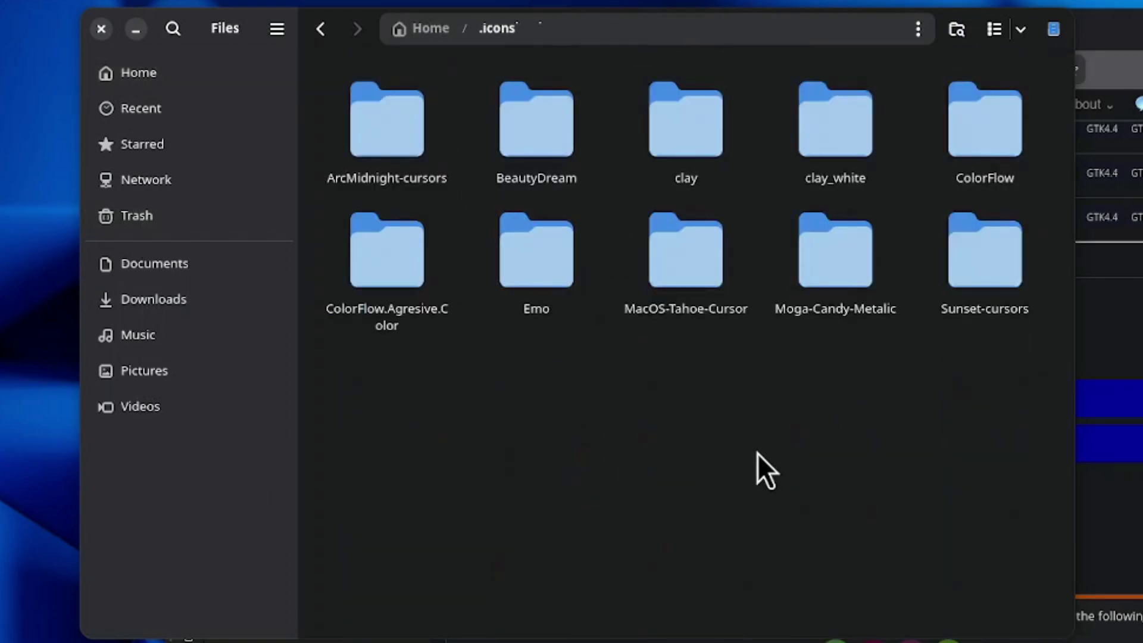
{"action": "left_click", "coordinate": [499, 119]}
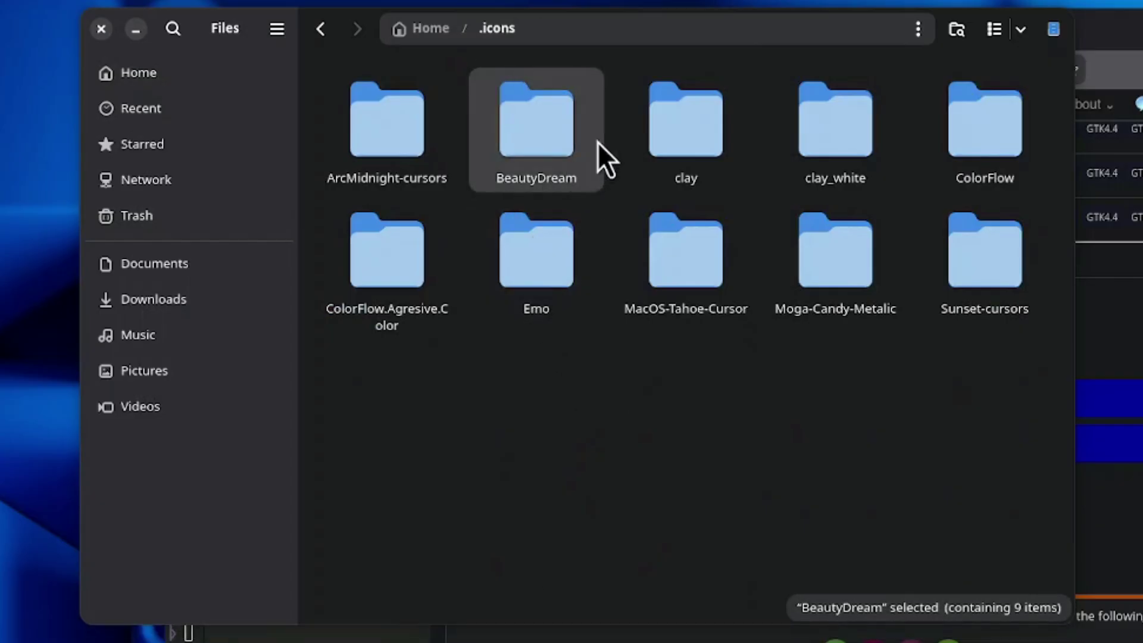
Return to Downloads, open the ArcAurora-cursors folder and select its index.theme file.
{"action": "left_click", "coordinate": [229, 297]}
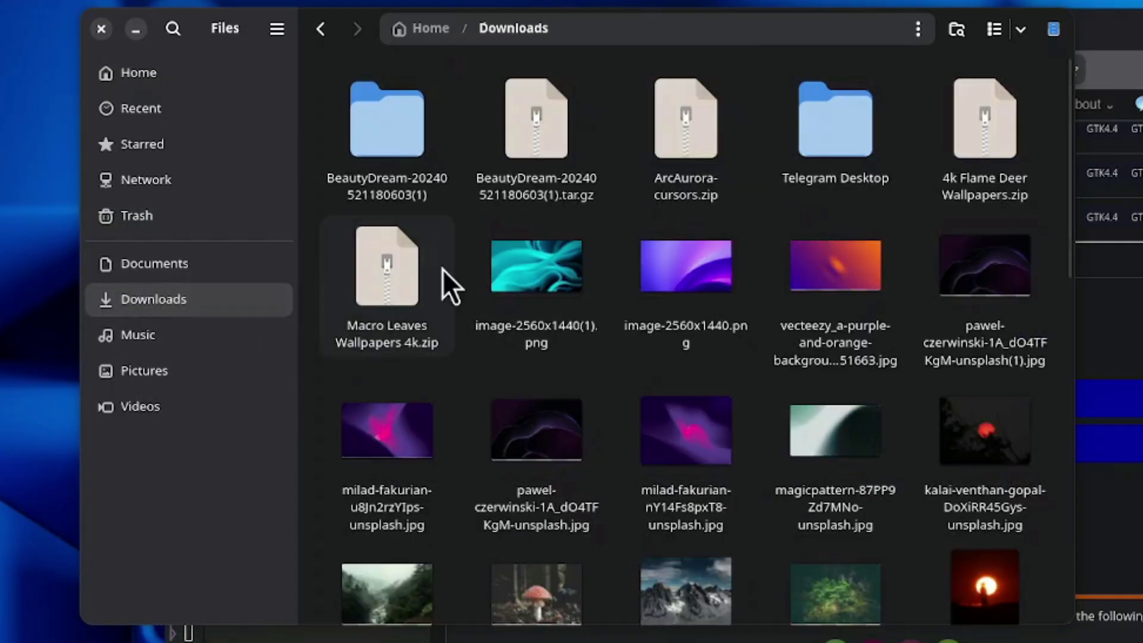
{"action": "scroll", "coordinate": [750, 333], "scroll_direction": "down", "scroll_amount": 10}
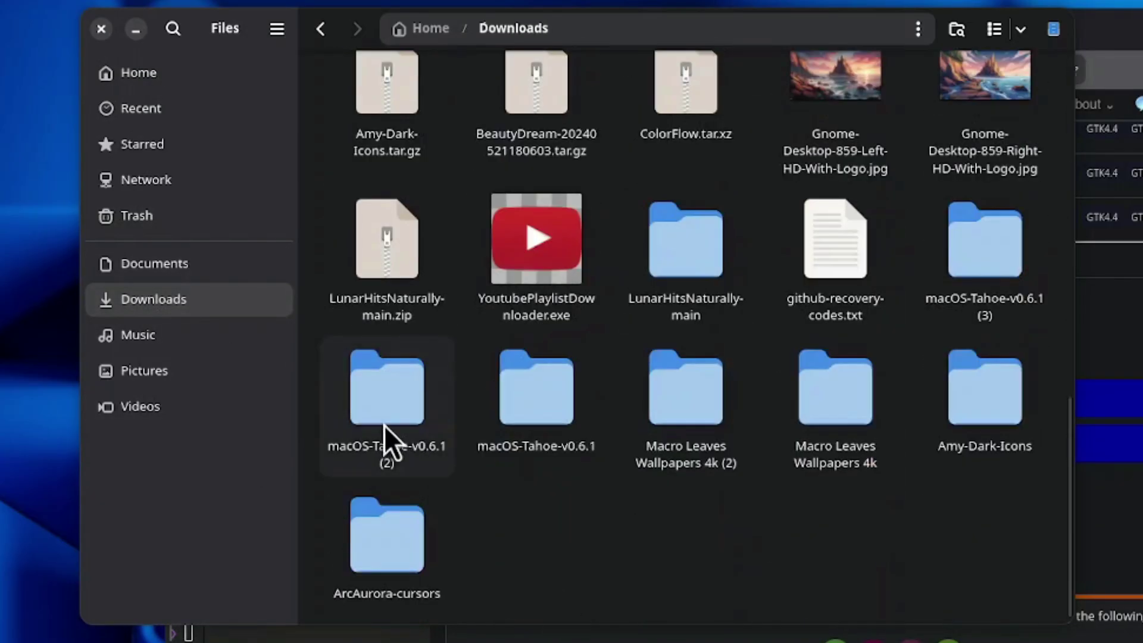
{"action": "left_click", "coordinate": [385, 567]}
{"action": "double_click", "coordinate": [381, 567]}
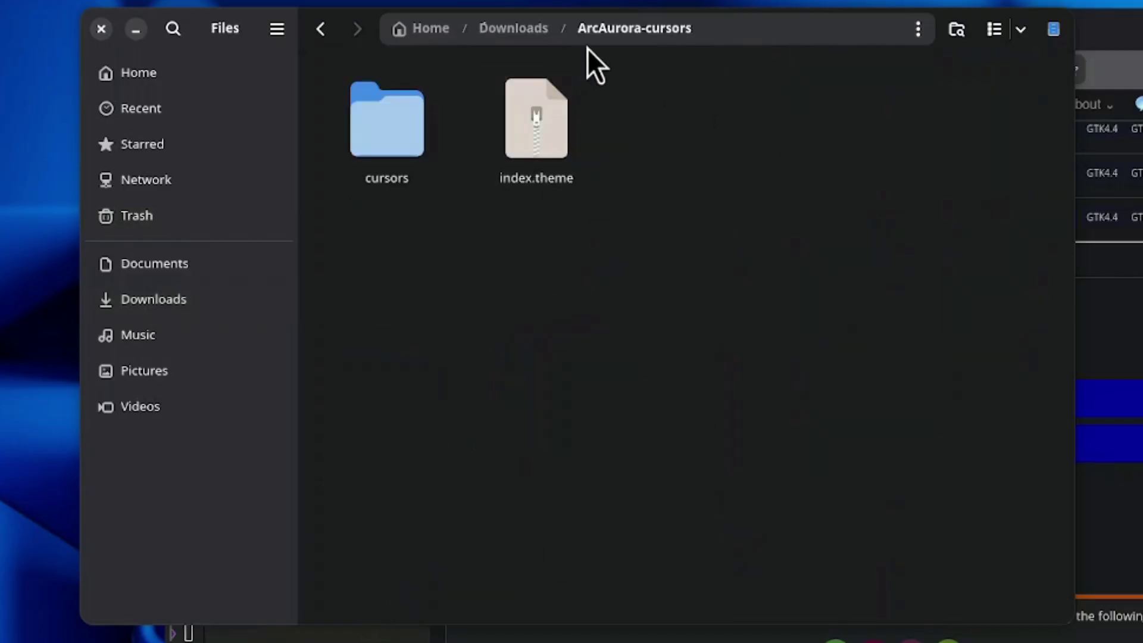
{"action": "left_click", "coordinate": [578, 172]}
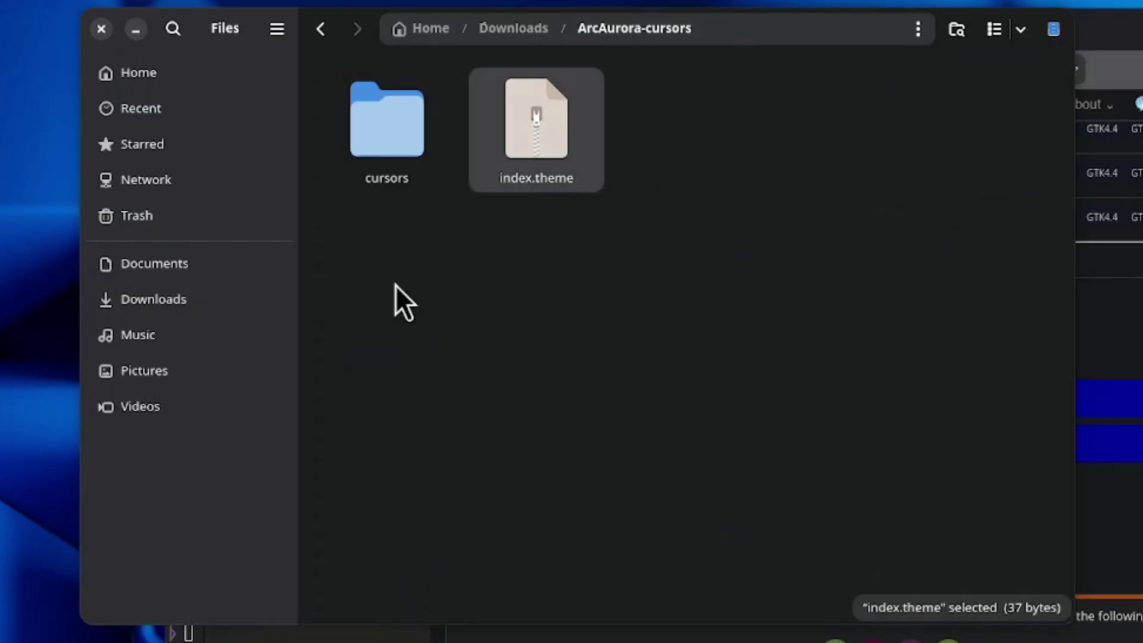
Copy the ArcAurora-cursors folder from Downloads into the .icons folder in Home.
{"action": "left_click", "coordinate": [510, 31]}
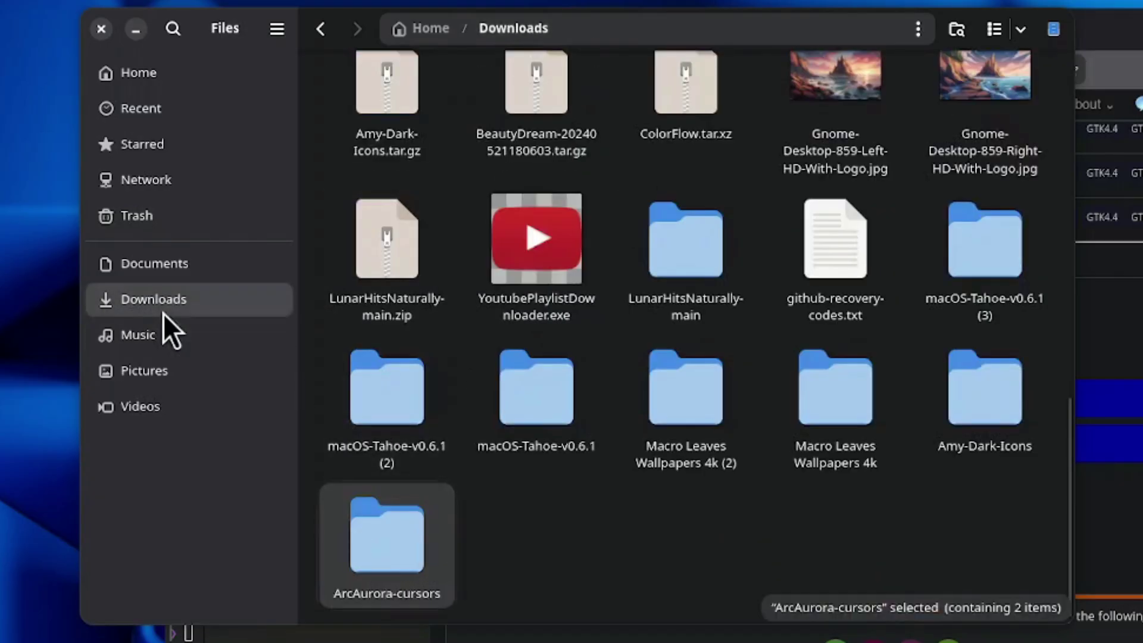
{"action": "left_click", "coordinate": [205, 75]}
{"action": "scroll", "coordinate": [476, 415], "scroll_direction": "down", "scroll_amount": 2}
{"action": "double_click", "coordinate": [599, 410]}
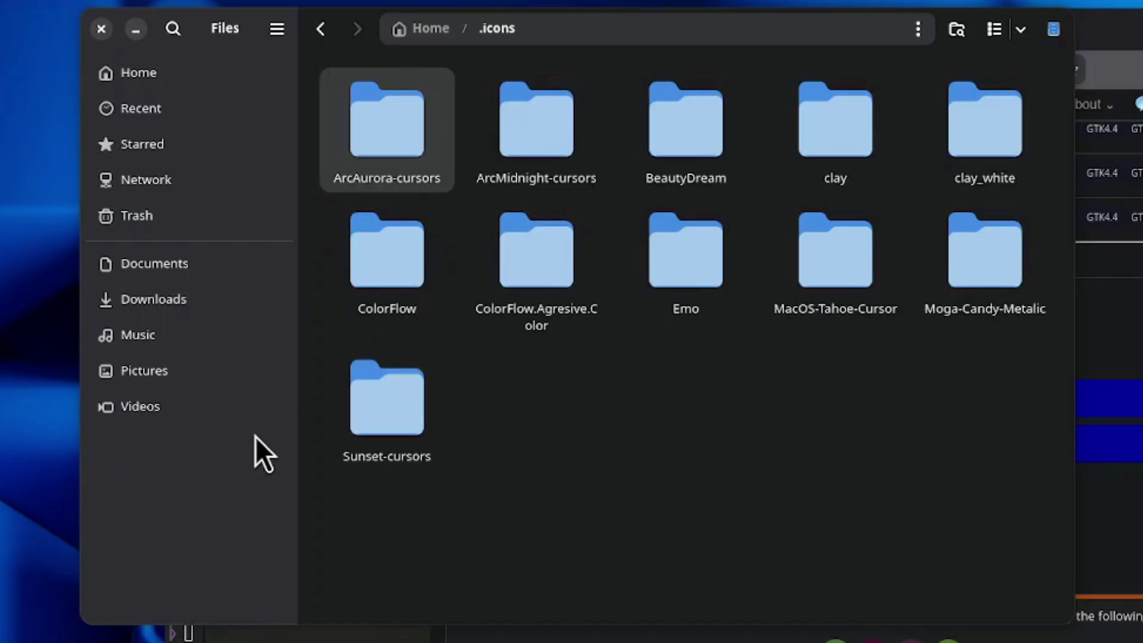
Open the gtk folder inside the extracted macOS-Tahoe-v0.6.1 folder in Downloads.
{"action": "left_click", "coordinate": [146, 299]}
{"action": "scroll", "coordinate": [543, 438], "scroll_direction": "down", "scroll_amount": 15}
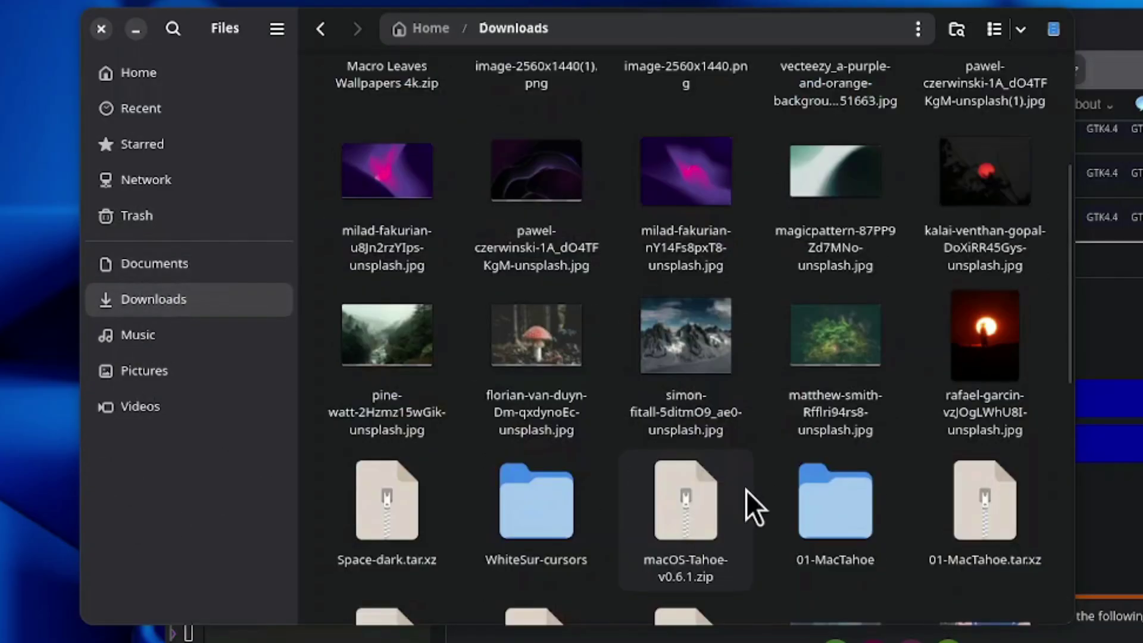
{"action": "left_click", "coordinate": [556, 405]}
{"action": "double_click", "coordinate": [556, 405]}
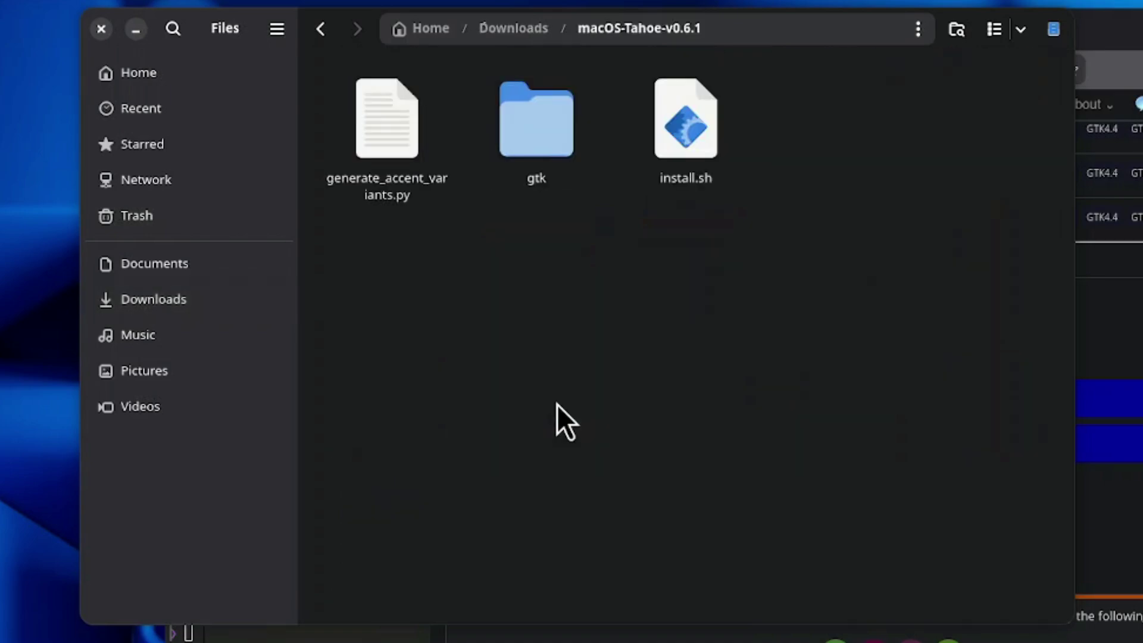
{"action": "double_click", "coordinate": [555, 138]}
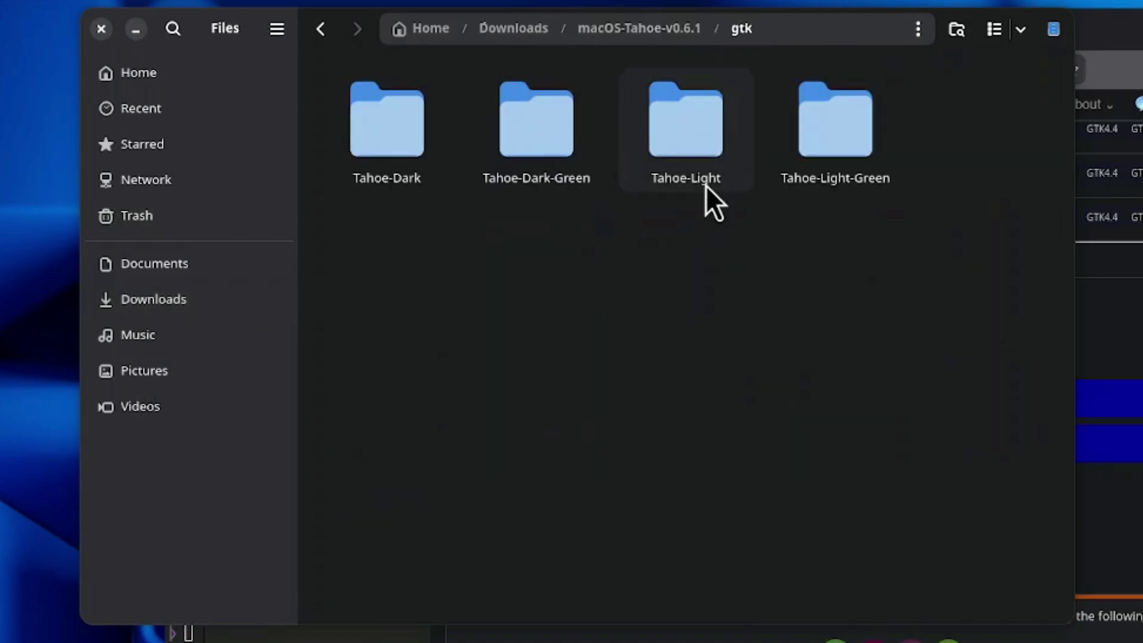
Check the contents of the Tahoe-Dark theme folder, including index.theme, and return to the gtk folder.
{"action": "double_click", "coordinate": [377, 128]}
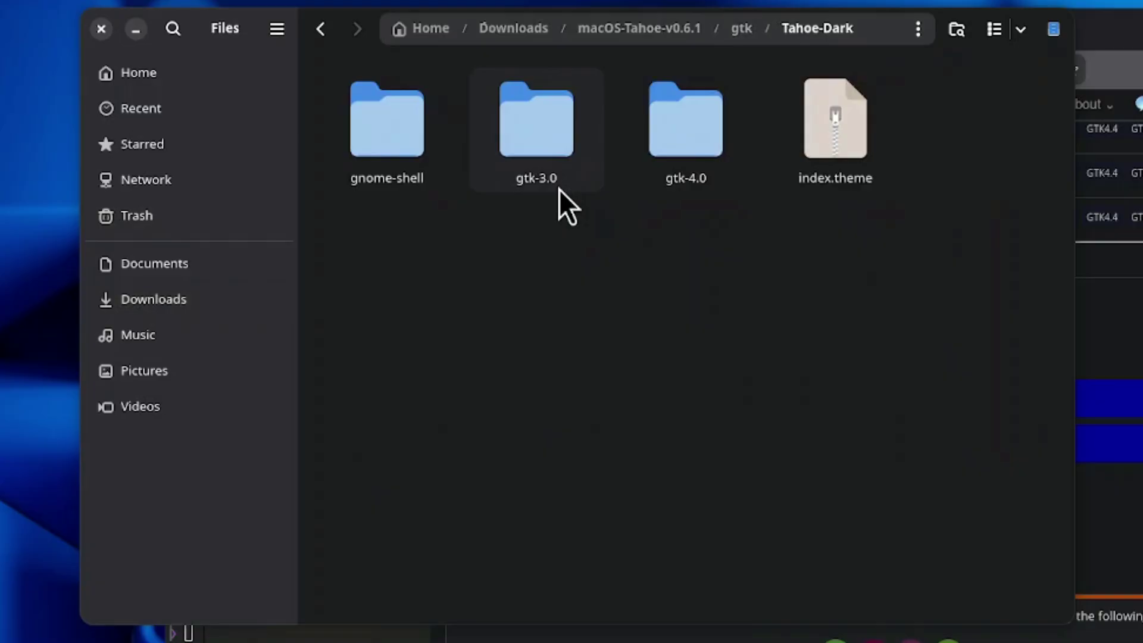
{"action": "left_click", "coordinate": [841, 175]}
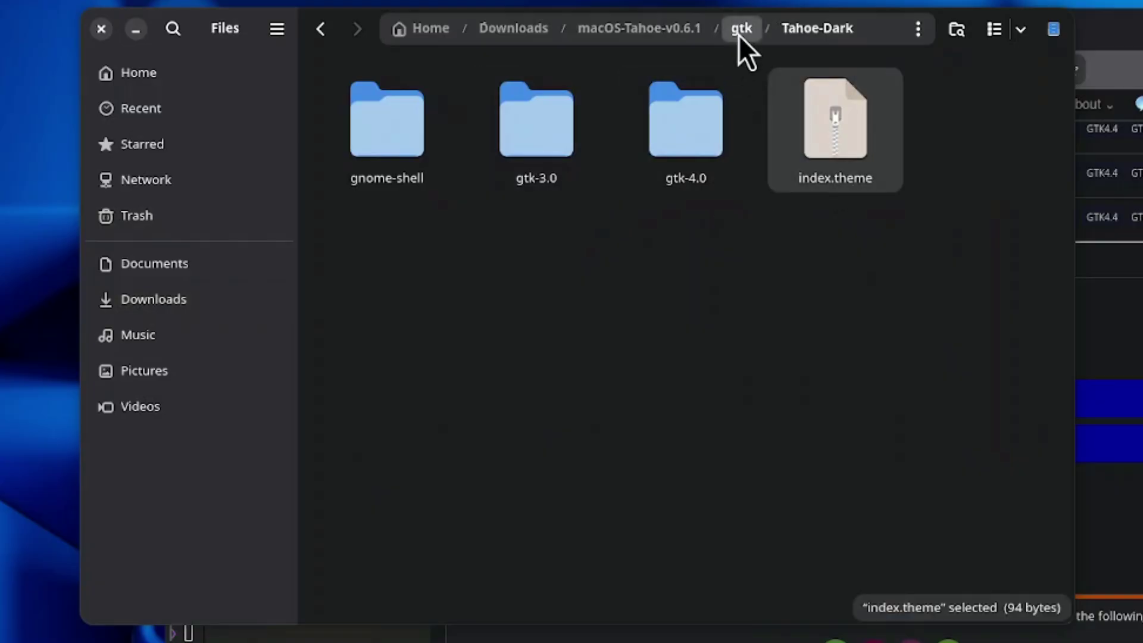
{"action": "left_click", "coordinate": [741, 29]}
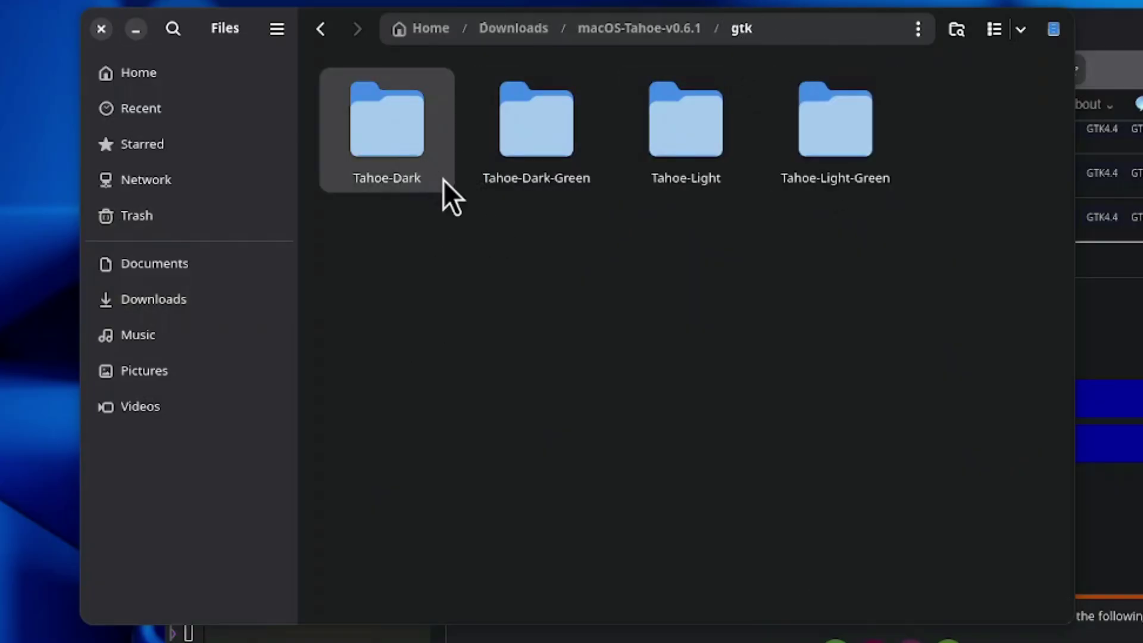
Open the .themes folder in Home.
{"action": "left_click", "coordinate": [241, 82]}
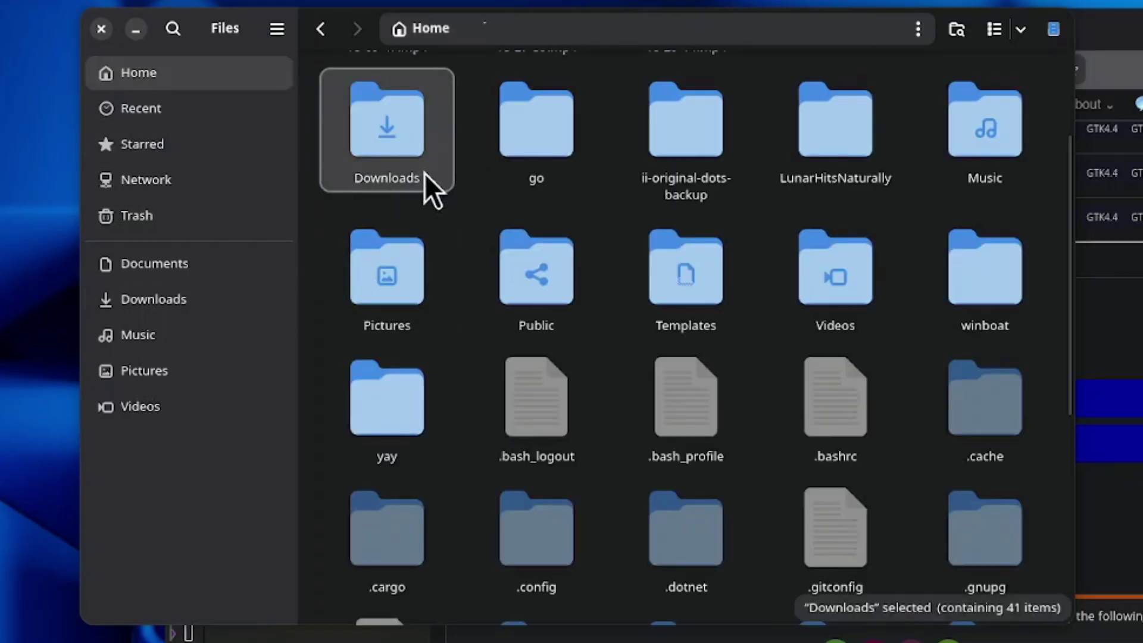
{"action": "scroll", "coordinate": [576, 466], "scroll_direction": "down", "scroll_amount": 5}
{"action": "double_click", "coordinate": [566, 473]}
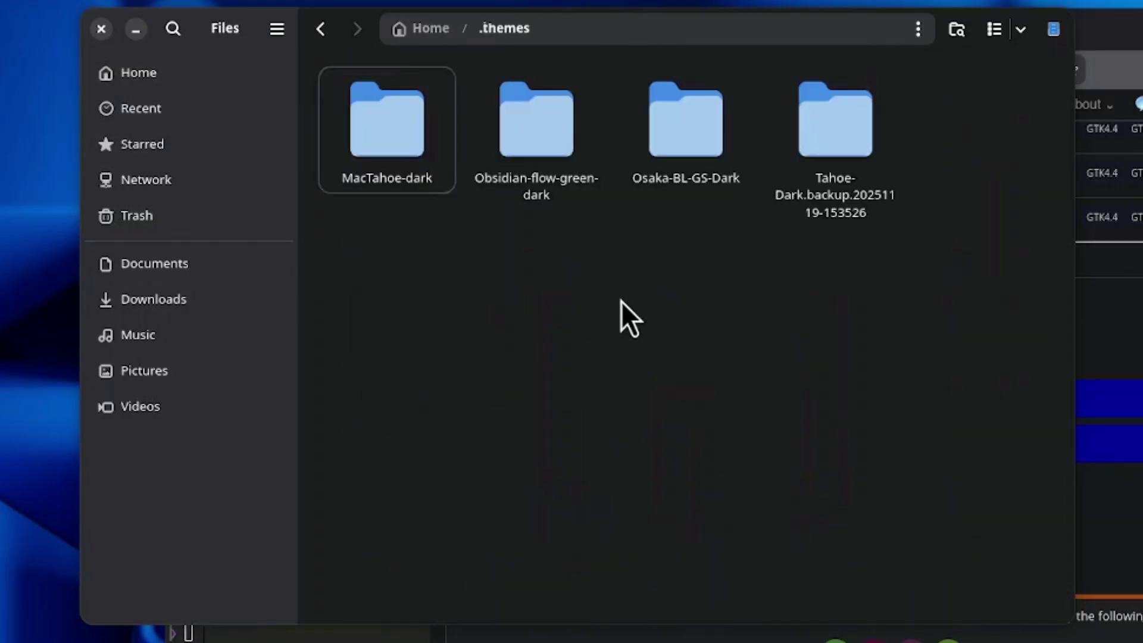
Minimize the file manager window, search the desktop for GNOME Tweaks and launch it.
{"action": "left_click", "coordinate": [137, 31]}
{"action": "key", "text": "super"}
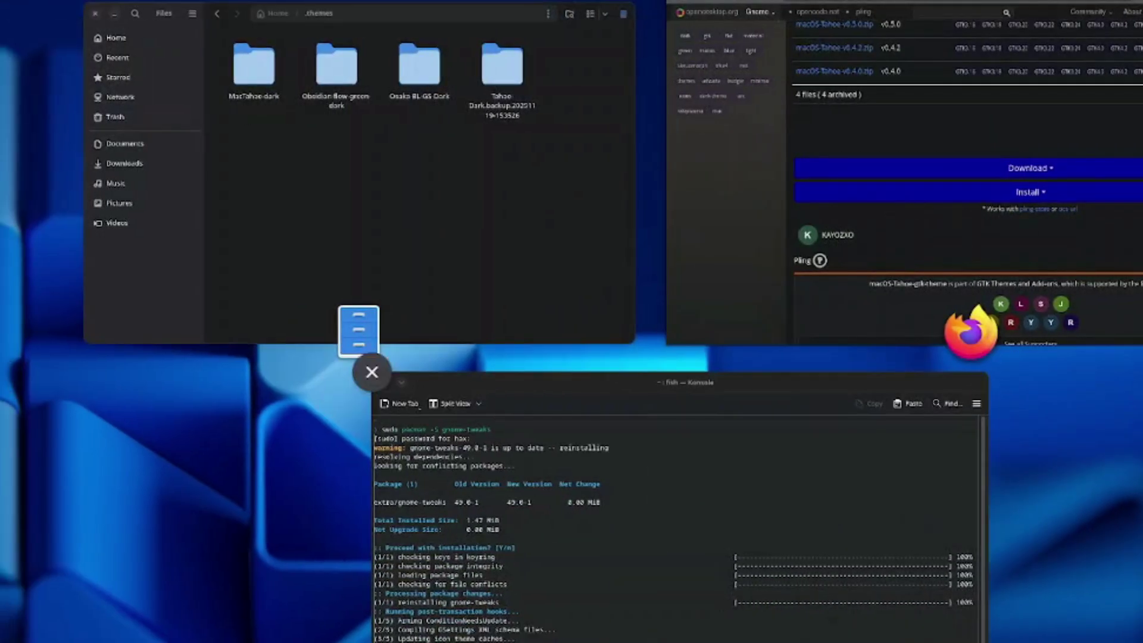
{"action": "type", "text": "twek"}
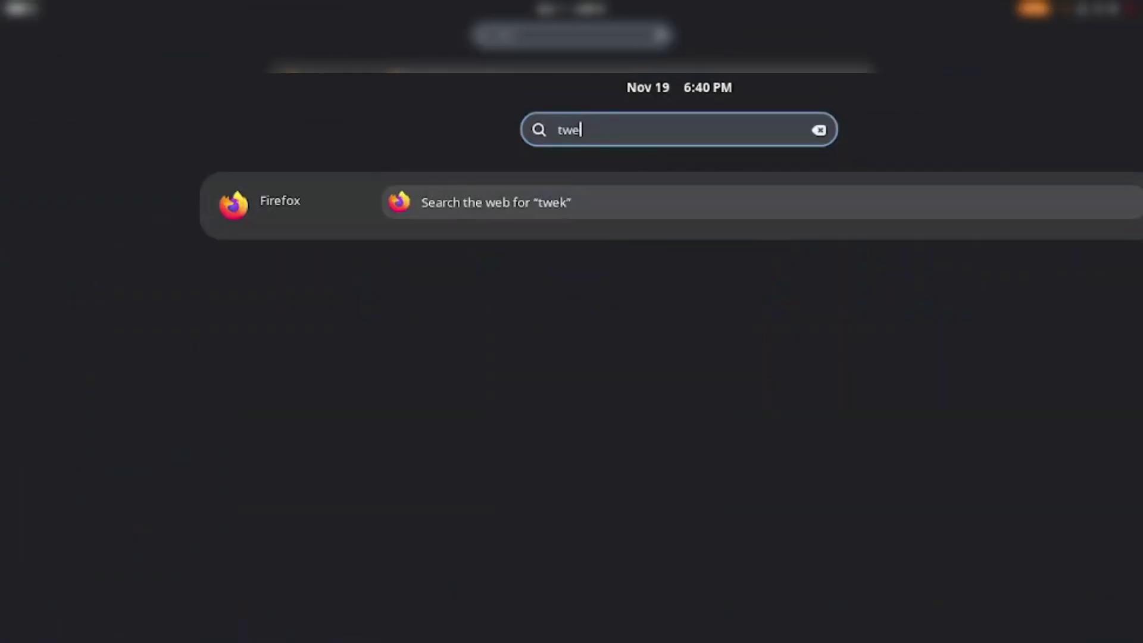
{"action": "key", "text": "Return"}
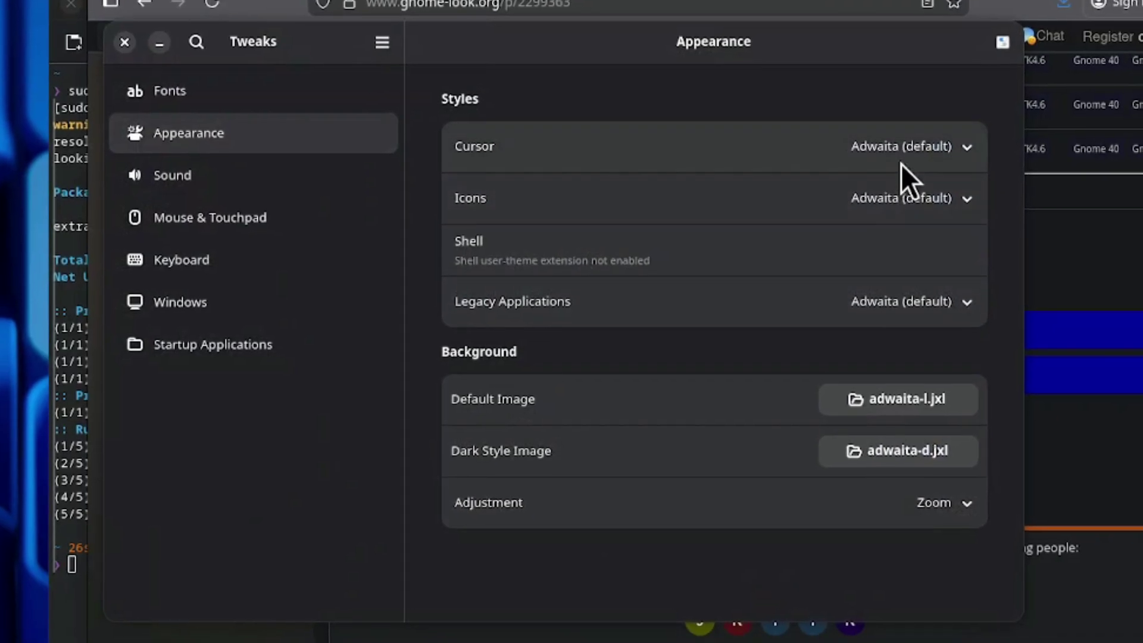
Set the cursor style to ArcAurora-cursors in the Appearance settings.
{"action": "left_click", "coordinate": [887, 146]}
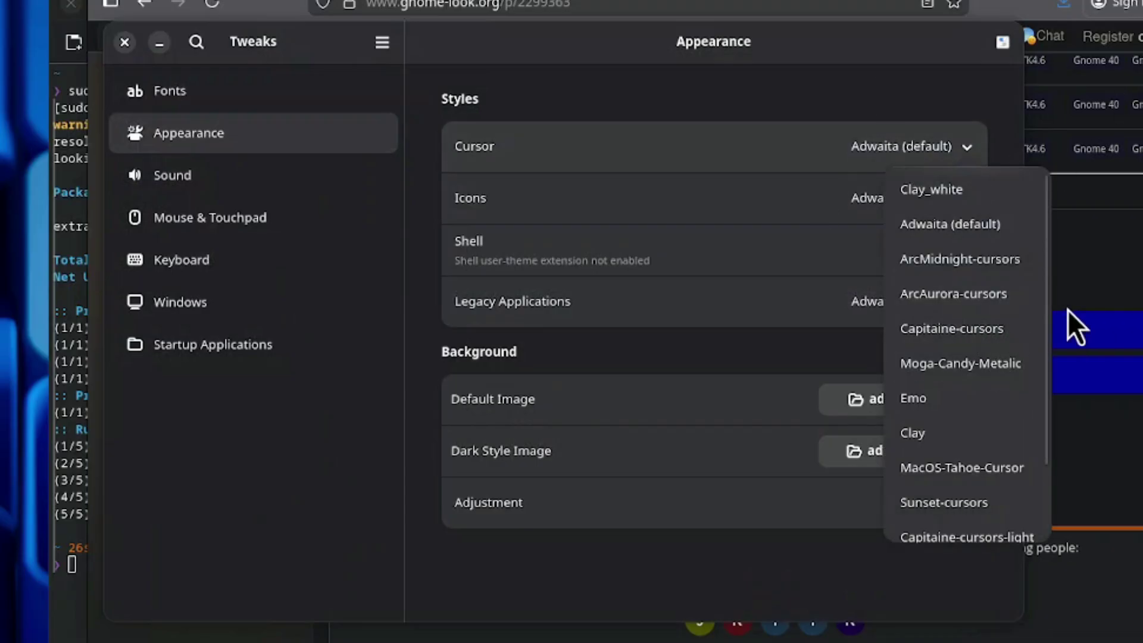
{"action": "scroll", "coordinate": [962, 434], "scroll_direction": "down", "scroll_amount": 2}
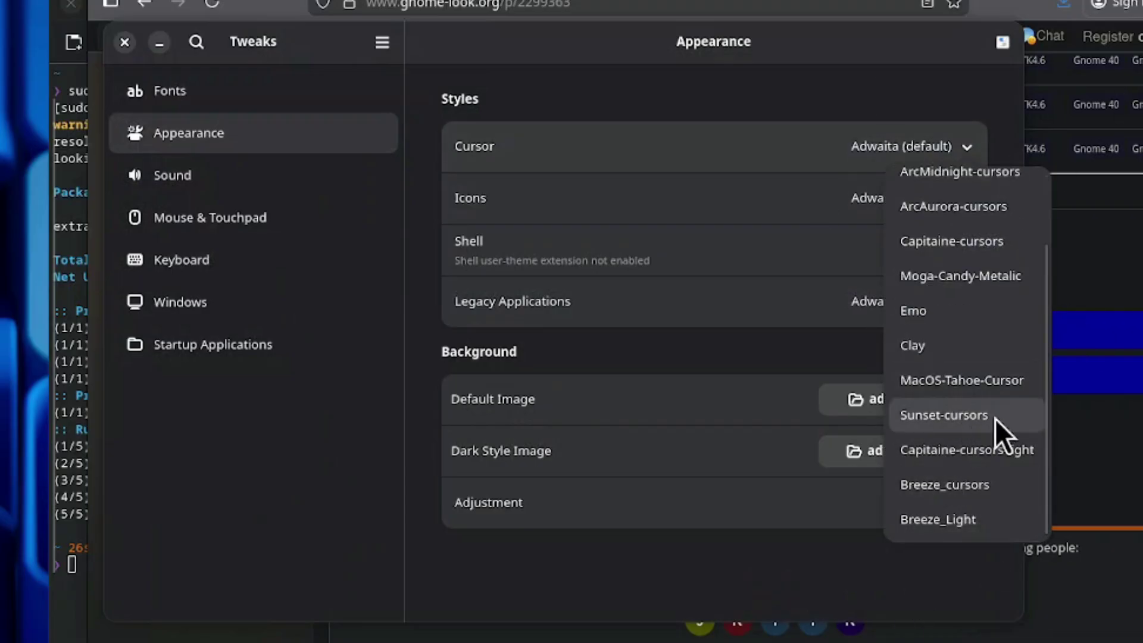
{"action": "scroll", "coordinate": [981, 345], "scroll_direction": "up", "scroll_amount": 2}
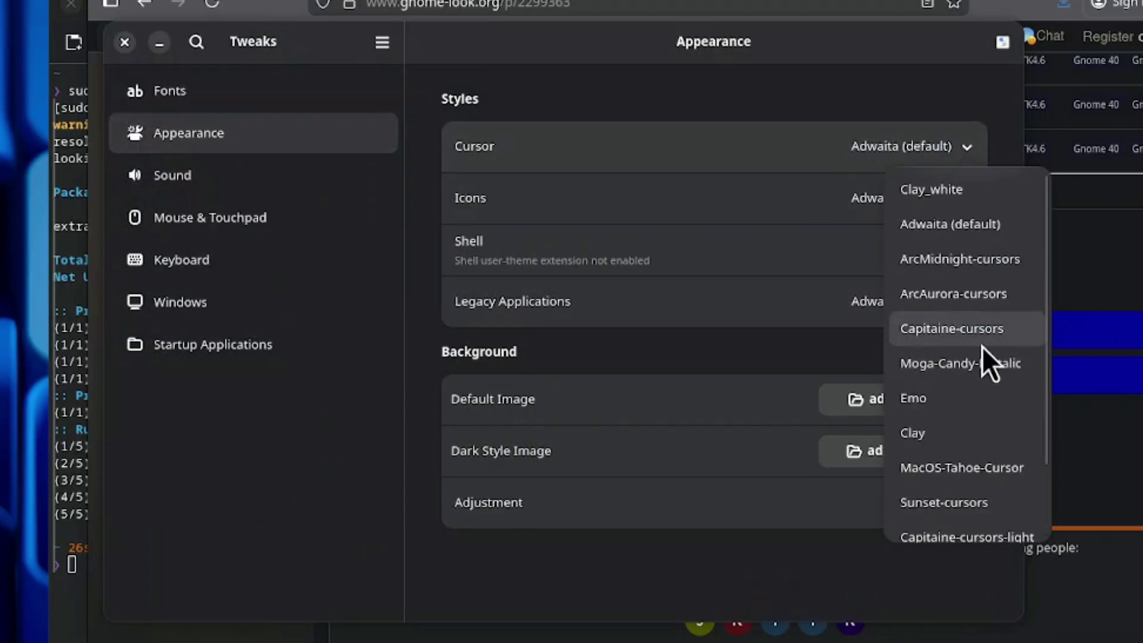
{"action": "left_click", "coordinate": [988, 301]}
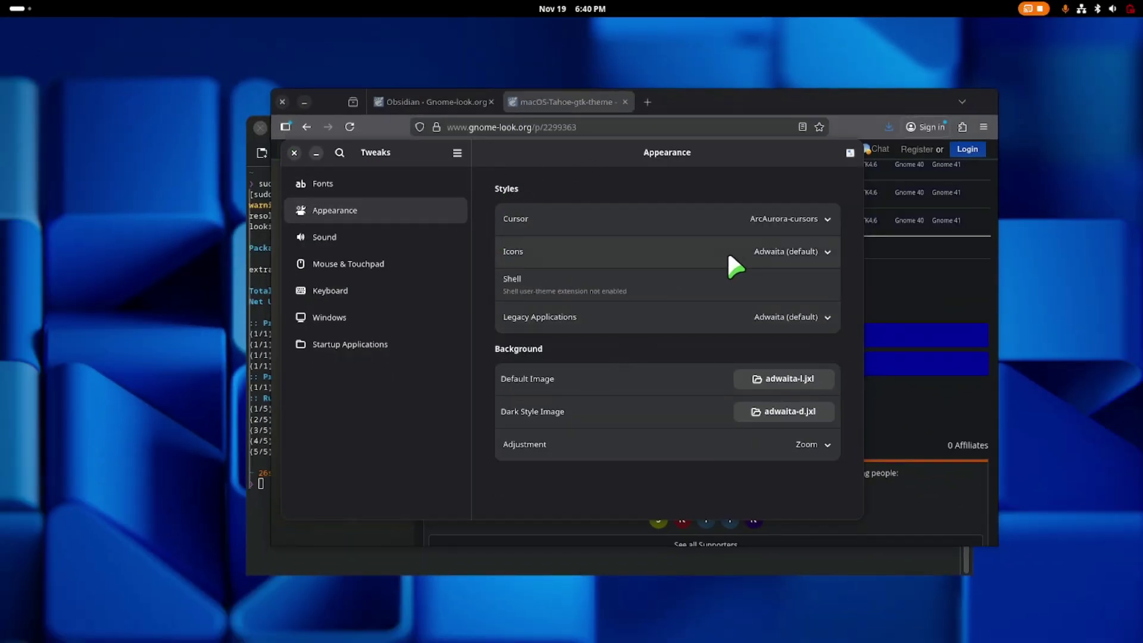
Set the icon style to BeautyDream in the Appearance settings.
{"action": "left_click", "coordinate": [786, 252]}
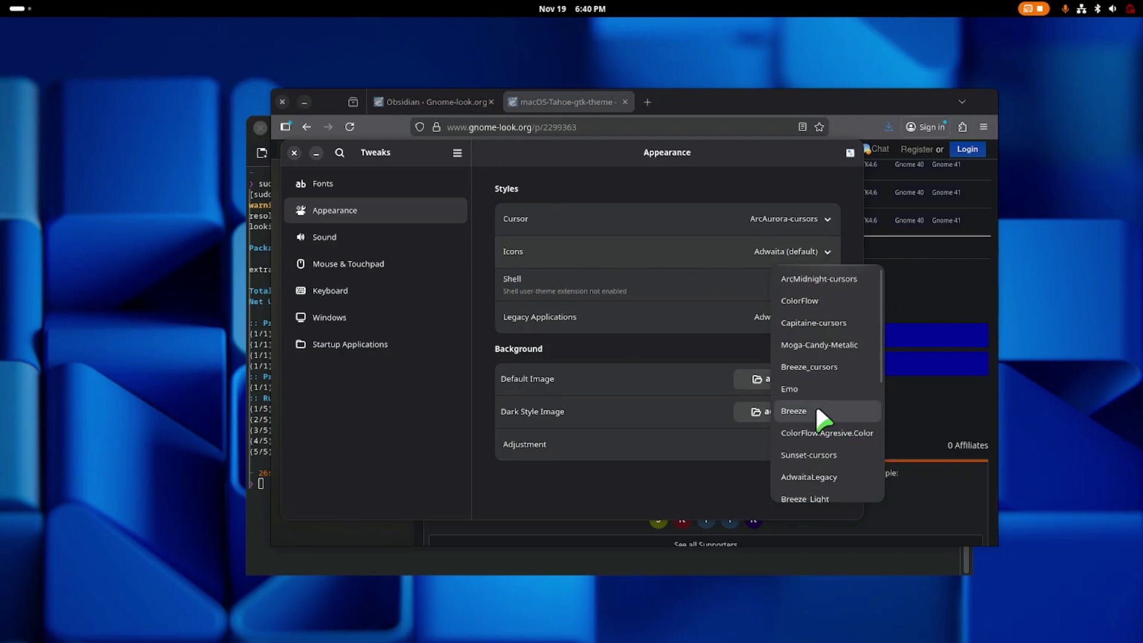
{"action": "scroll", "coordinate": [812, 374], "scroll_direction": "down", "scroll_amount": 5}
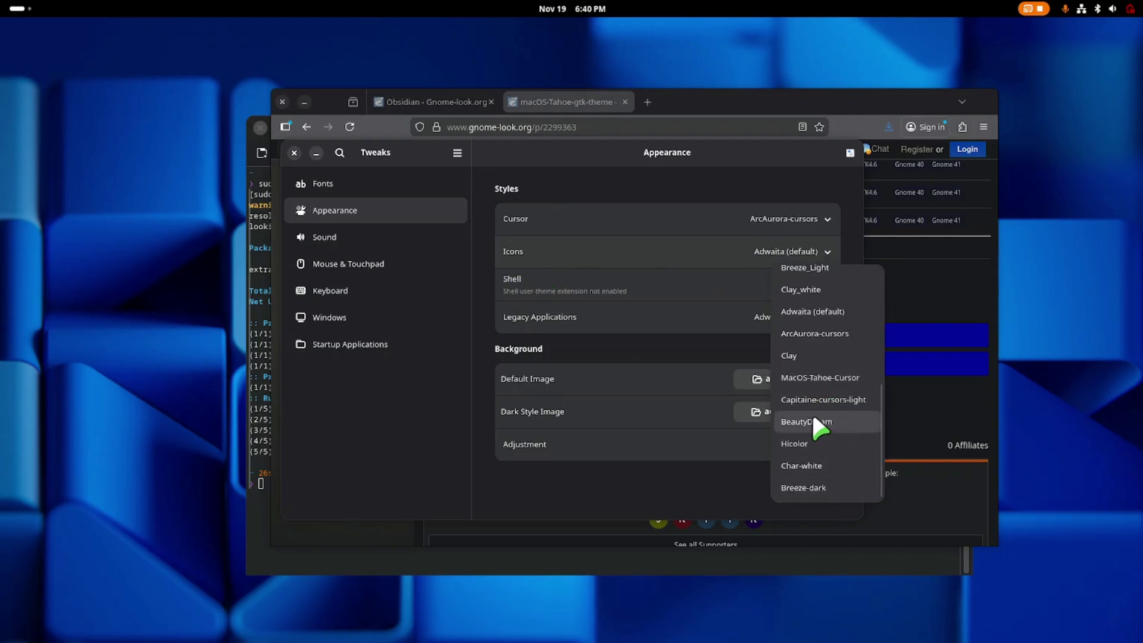
{"action": "left_click", "coordinate": [817, 420]}
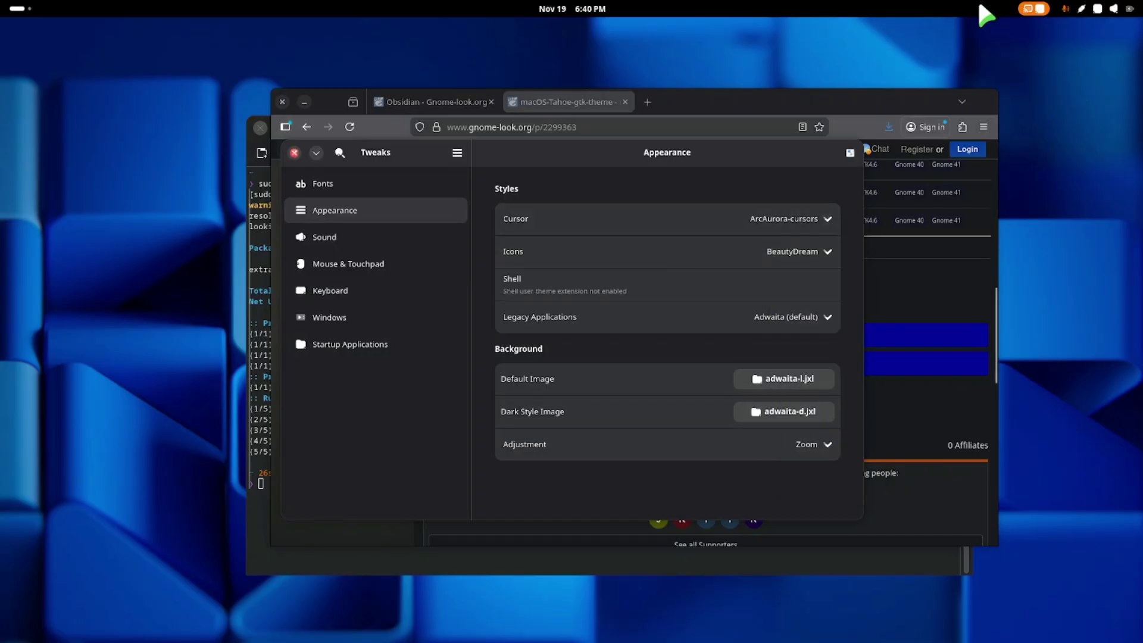
Examine how the BeautyDream icons look across the application grid and window overview, and return to the Tweaks window.
{"action": "left_click", "coordinate": [811, 252]}
{"action": "scroll", "coordinate": [805, 417], "scroll_direction": "up", "scroll_amount": 1}
{"action": "mouse_move", "coordinate": [1, 1]}
{"action": "scroll", "coordinate": [545, 384], "scroll_direction": "down", "scroll_amount": 1}
{"action": "left_click", "coordinate": [812, 606]}
{"action": "scroll", "coordinate": [606, 357], "scroll_direction": "down", "scroll_amount": 1}
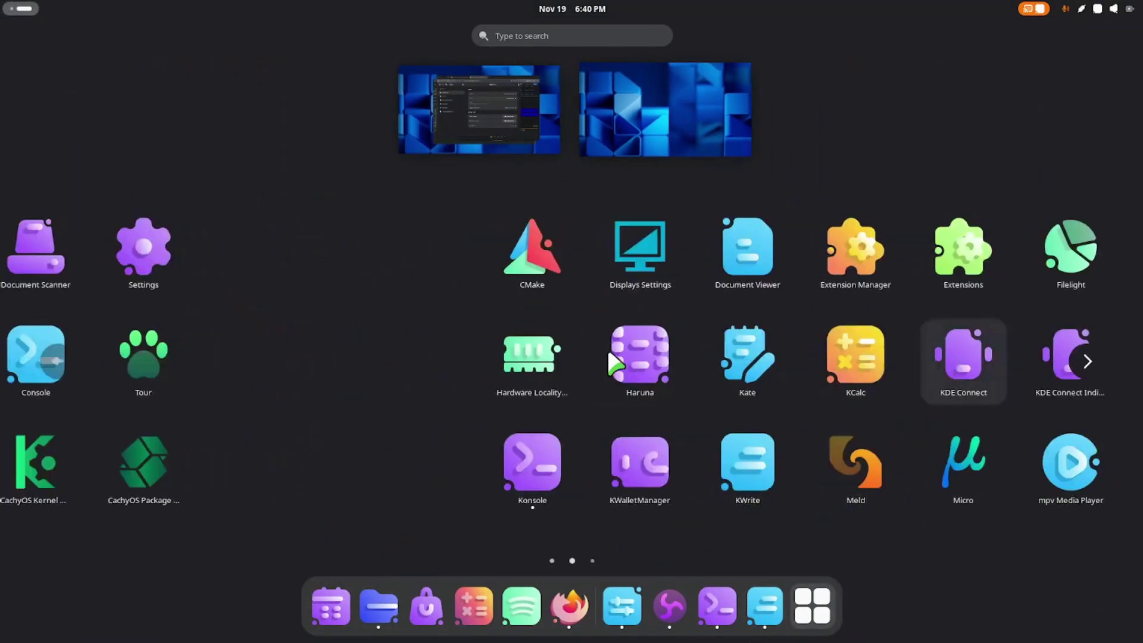
{"action": "scroll", "coordinate": [607, 362], "scroll_direction": "up", "scroll_amount": 1}
{"action": "scroll", "coordinate": [710, 462], "scroll_direction": "up", "scroll_amount": 1}
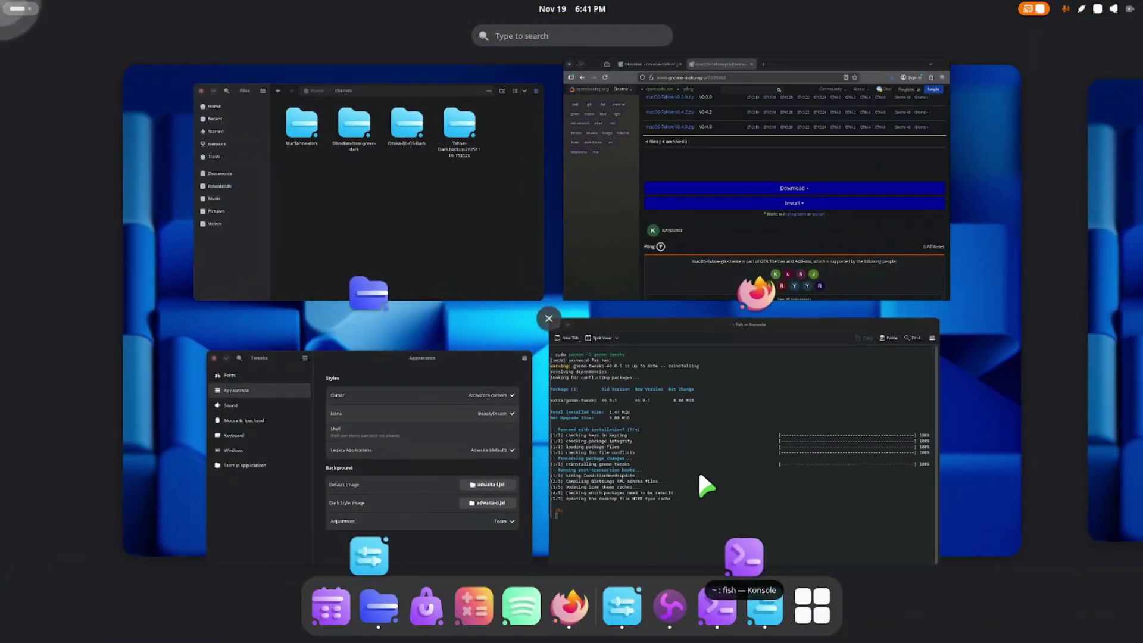
{"action": "left_click", "coordinate": [416, 507]}
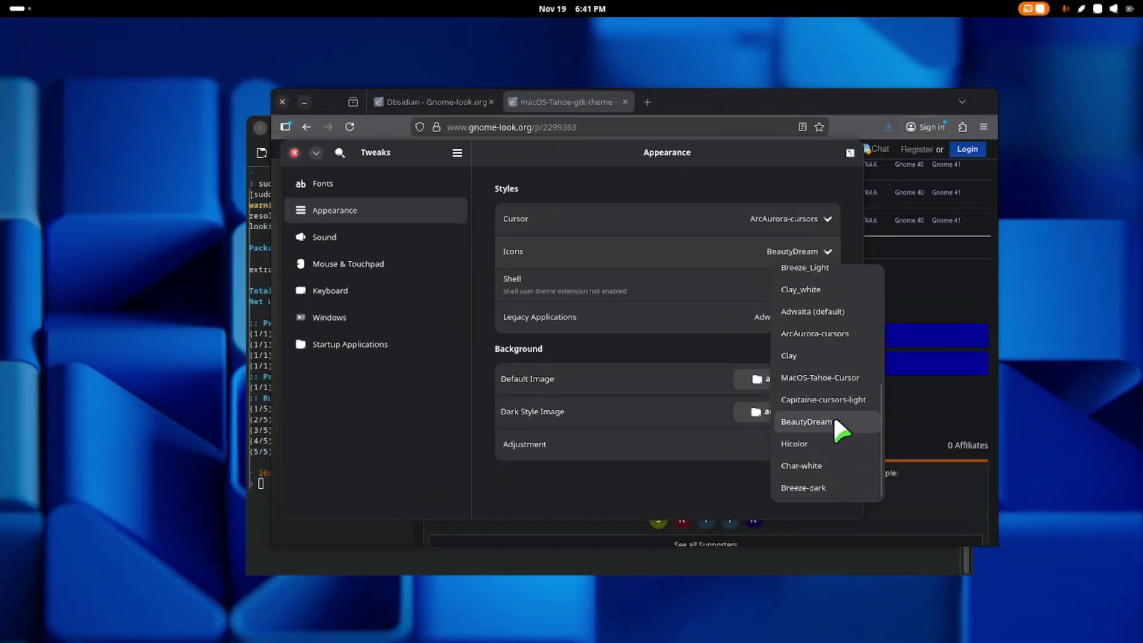
Set the icon style to ColorFlow.Agresive.Color in the Appearance settings and preview it in the activities overview.
{"action": "scroll", "coordinate": [840, 376], "scroll_direction": "up", "scroll_amount": 5}
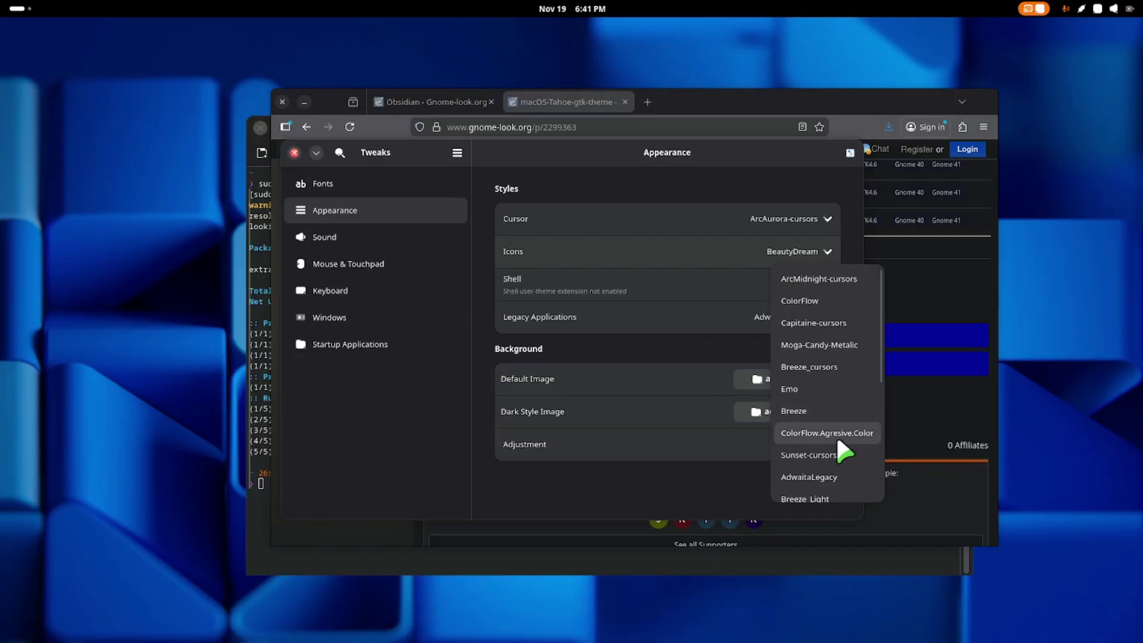
{"action": "left_click", "coordinate": [834, 434]}
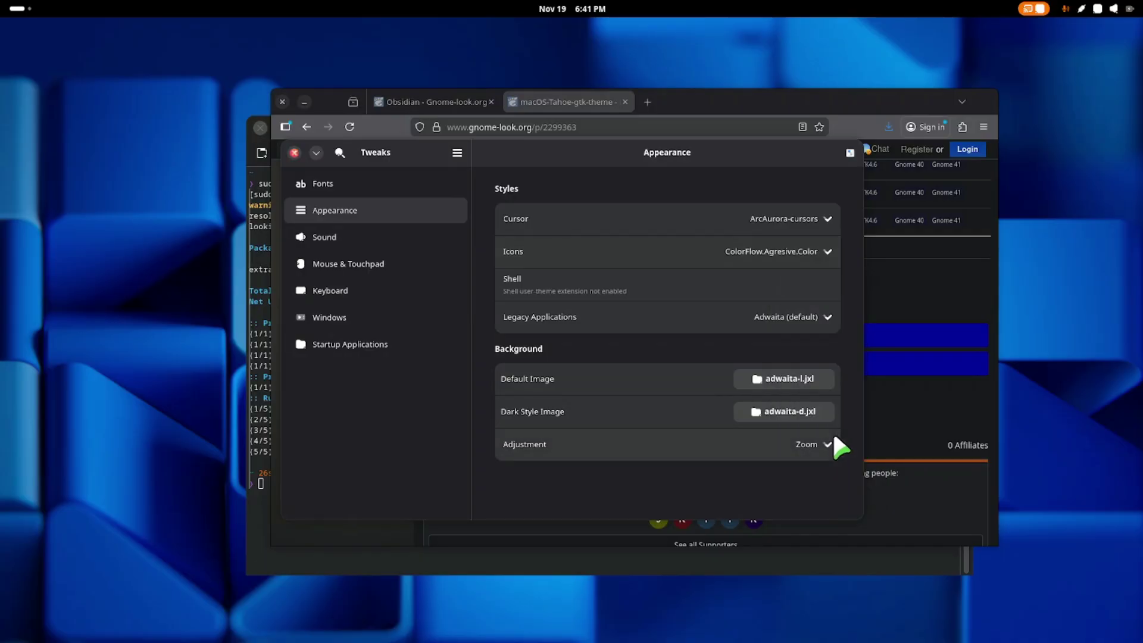
{"action": "key", "text": "super"}
{"action": "key", "text": "super"}
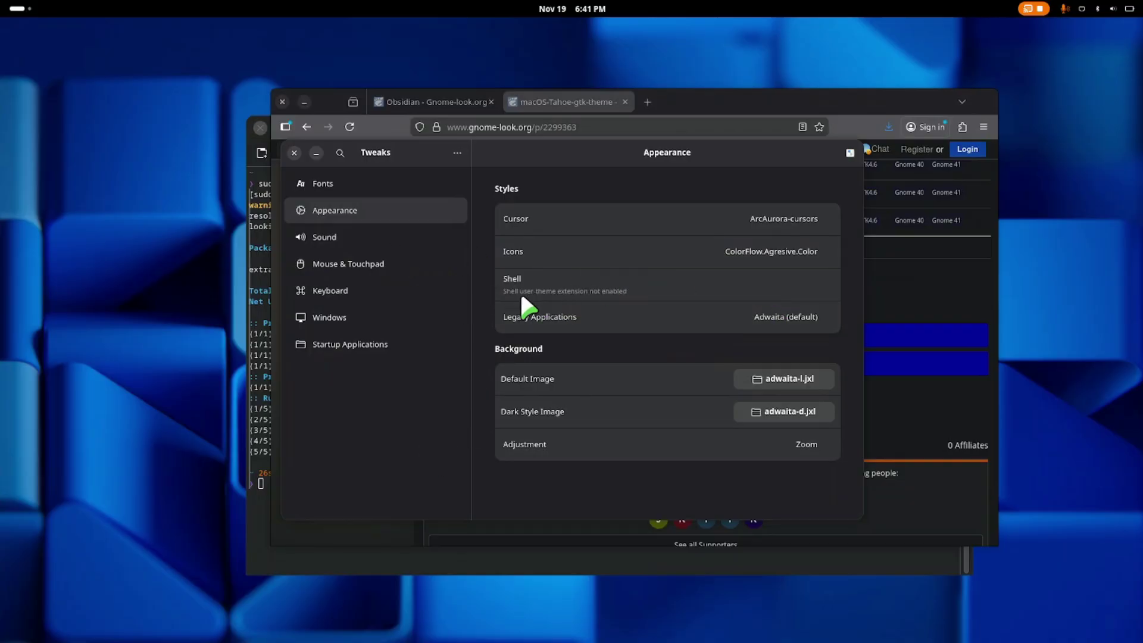
Set the legacy applications theme to Tahoe-Dark.backup.20251119-153526.
{"action": "left_click", "coordinate": [761, 325]}
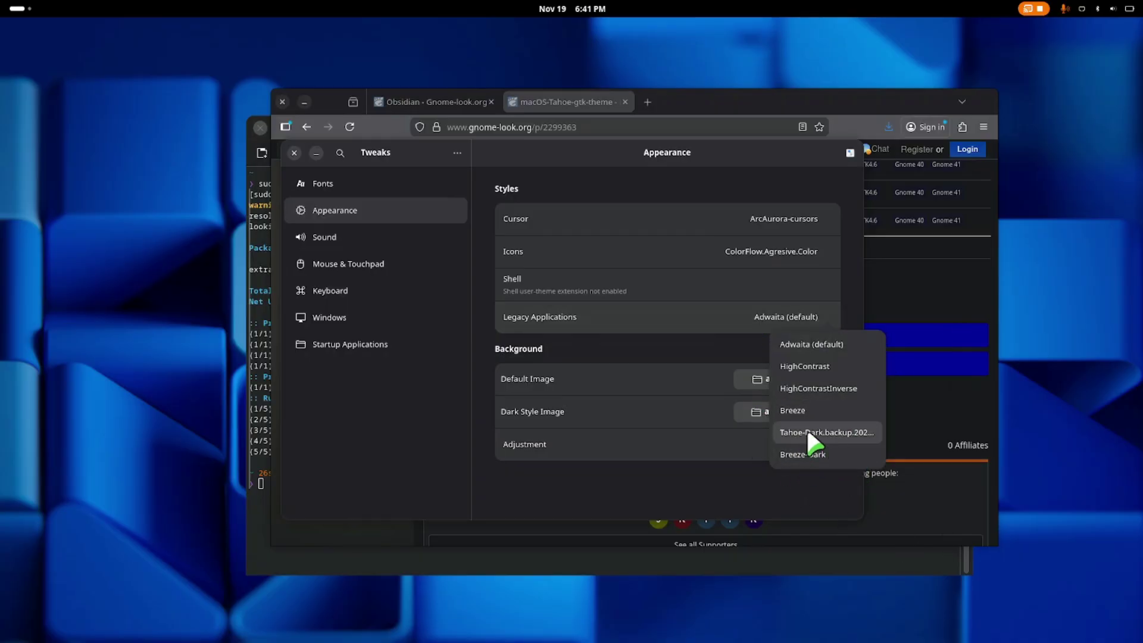
{"action": "left_click", "coordinate": [604, 338]}
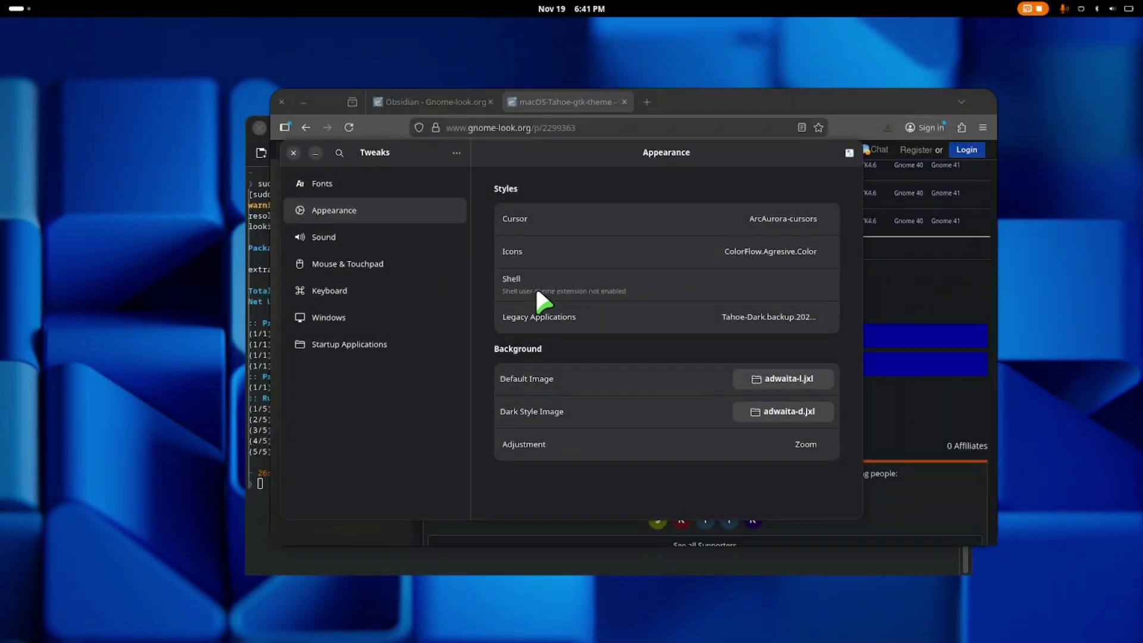
Switch to the Konsole terminal and enter the command sudo pacman -S extension-manager.
{"action": "key", "text": "super"}
{"action": "left_click", "coordinate": [753, 530]}
{"action": "type", "text": "s"}
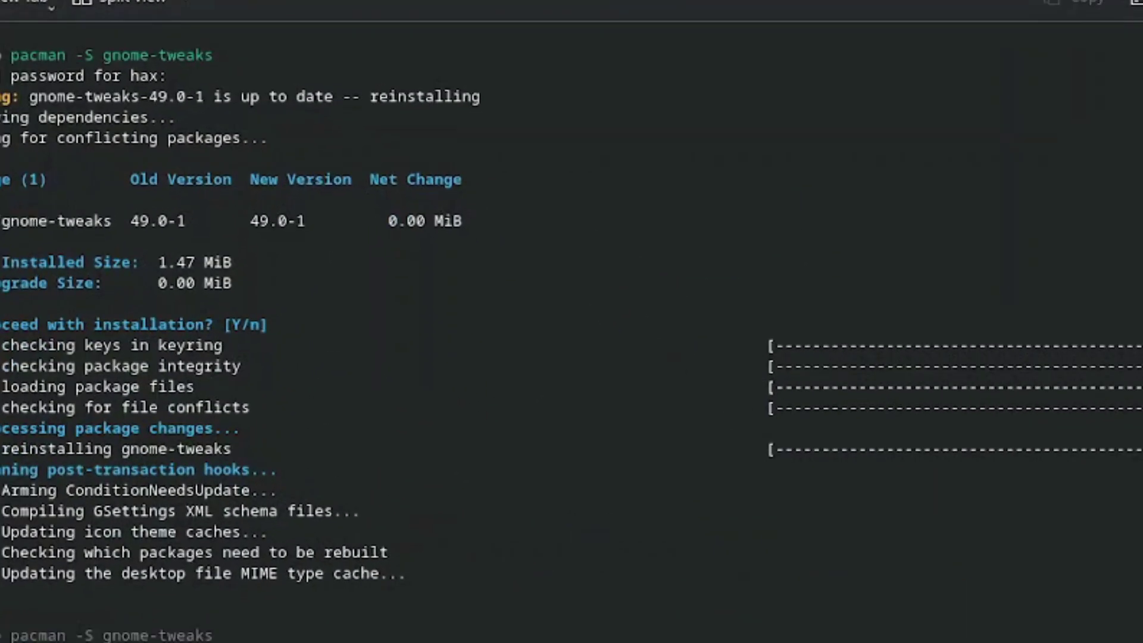
{"action": "type", "text": "pacman -S ext"}
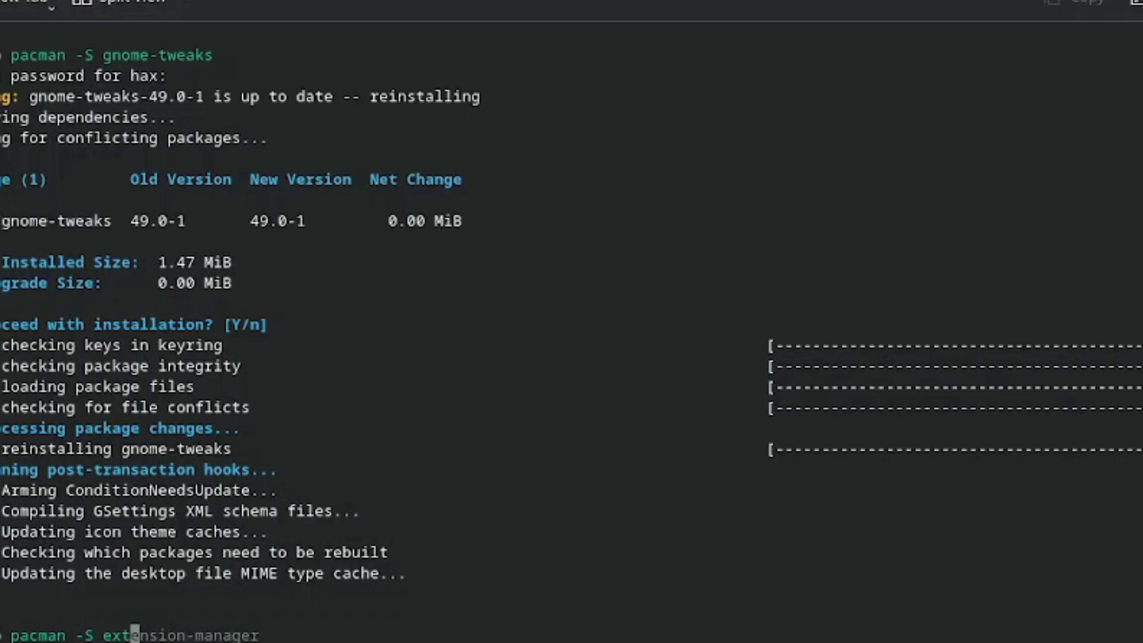
Launch Extension Manager through the desktop search and look up "user theme" among the online extensions.
{"action": "type", "text": "term"}
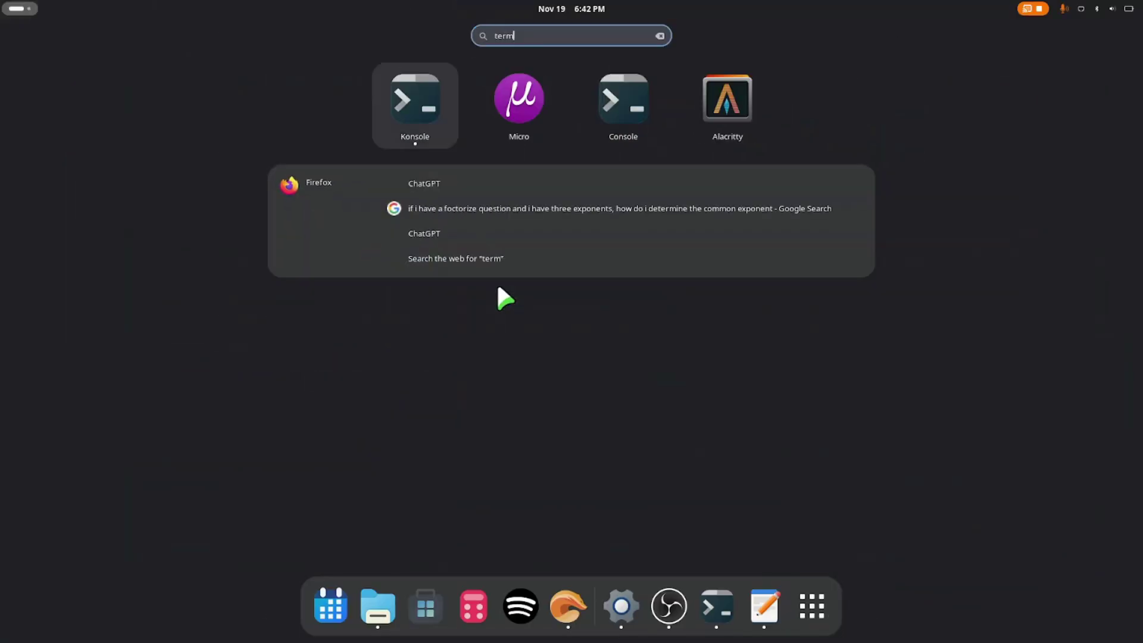
{"action": "key", "text": "BackSpace"}
{"action": "key", "text": "BackSpace"}
{"action": "key", "text": "BackSpace"}
{"action": "type", "text": "ex"}
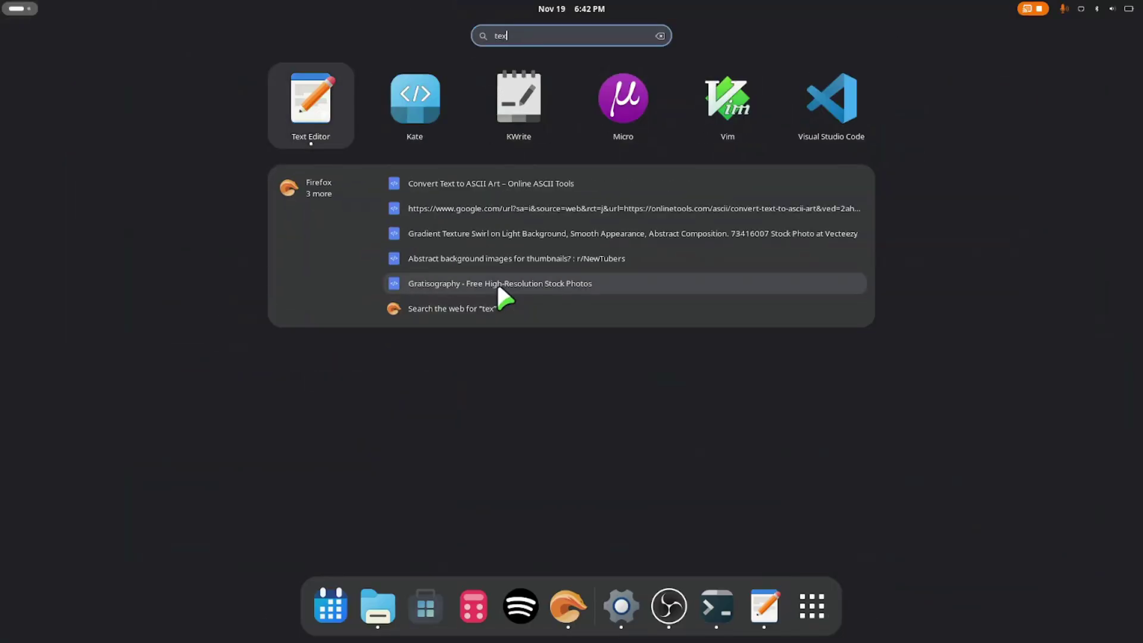
{"action": "key", "text": "BackSpace"}
{"action": "key", "text": "BackSpace"}
{"action": "key", "text": "BackSpace"}
{"action": "type", "text": "ex"}
{"action": "key", "text": "Return"}
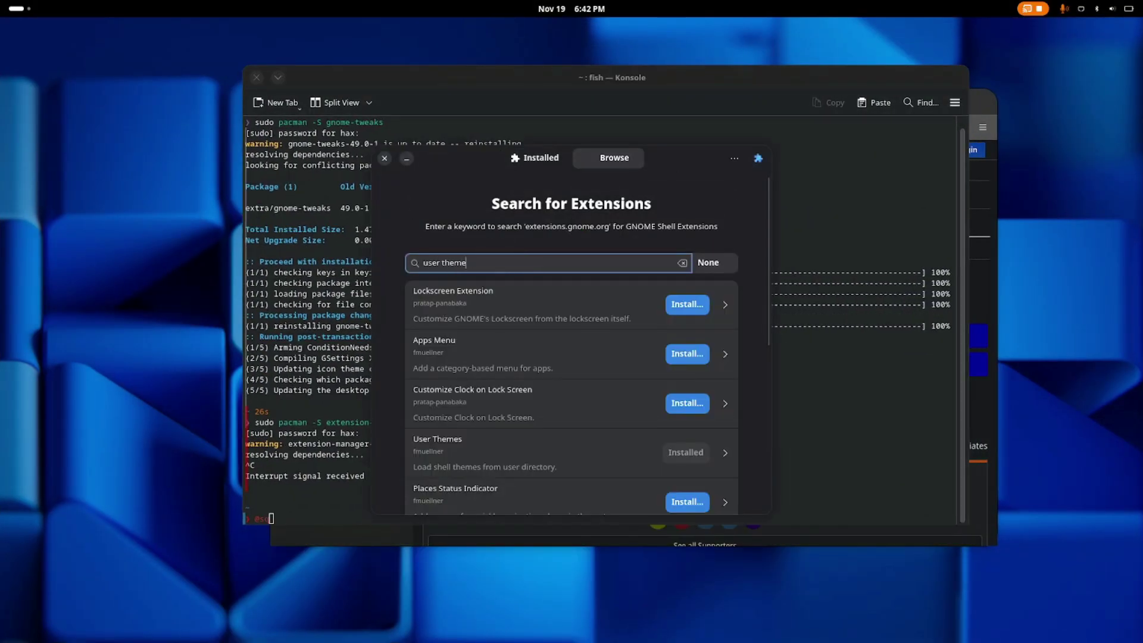
Leave the extension details page and enable User Themes in the list of installed extensions.
{"action": "left_click", "coordinate": [684, 365]}
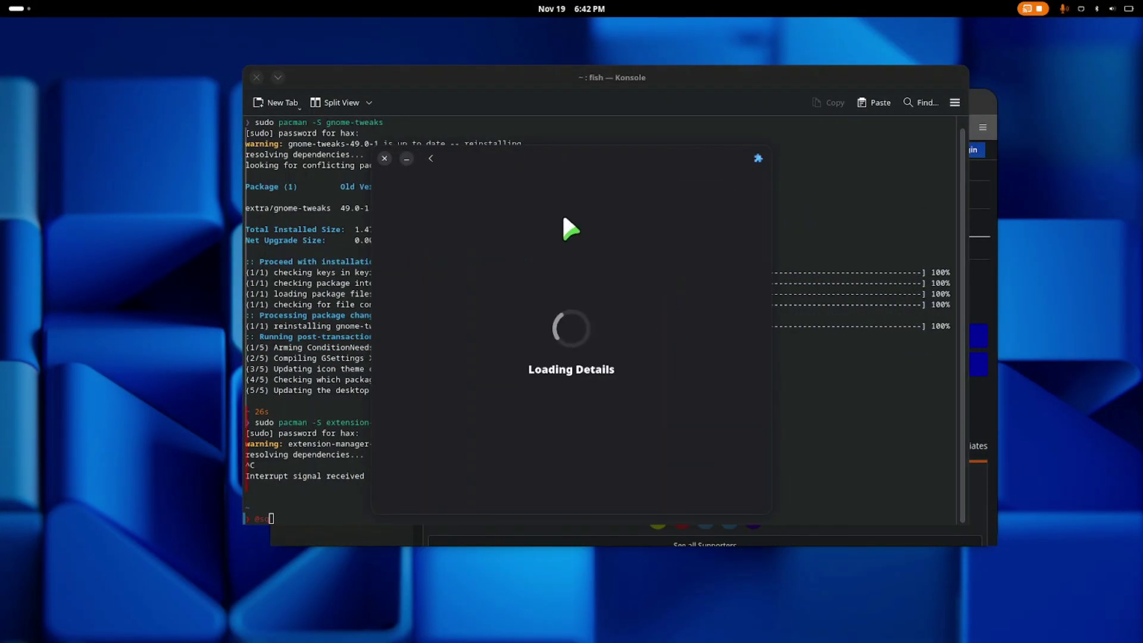
{"action": "left_click", "coordinate": [430, 158]}
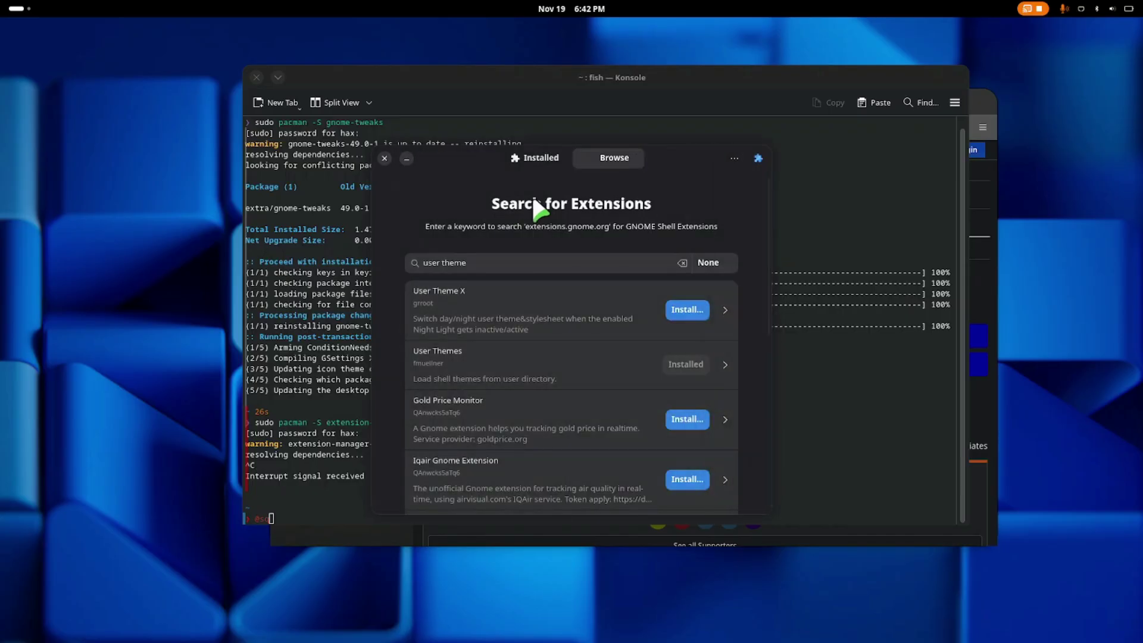
{"action": "left_click", "coordinate": [535, 157]}
{"action": "scroll", "coordinate": [631, 357], "scroll_direction": "down", "scroll_amount": 3}
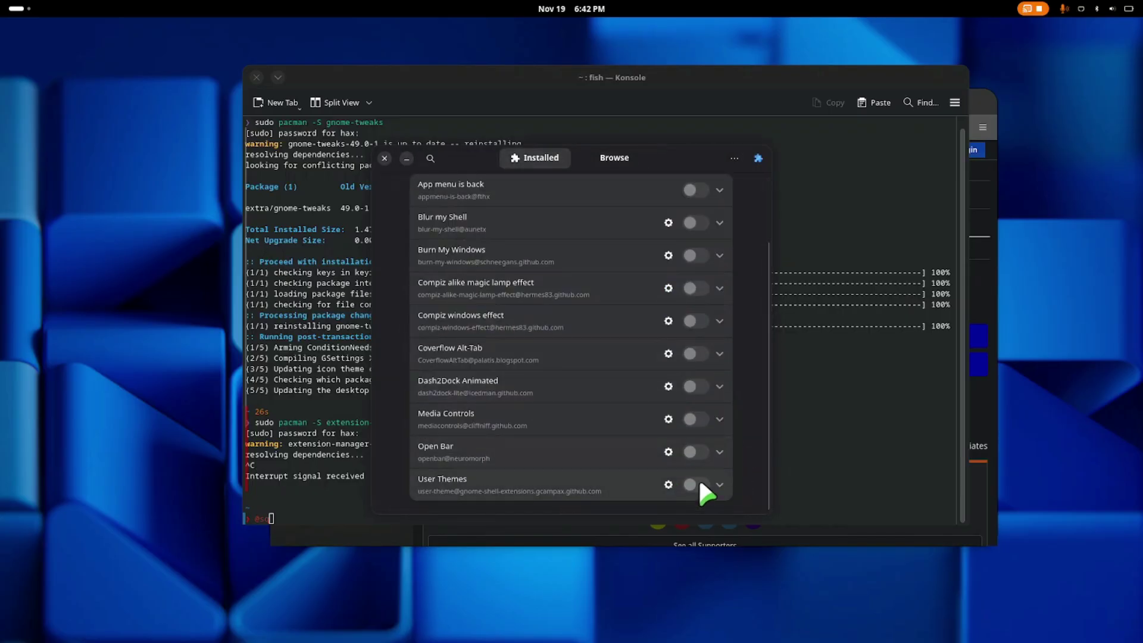
{"action": "left_click", "coordinate": [718, 484]}
Return to the Tweaks window, close it and relaunch Tweaks through the desktop search.
{"action": "key", "text": "super"}
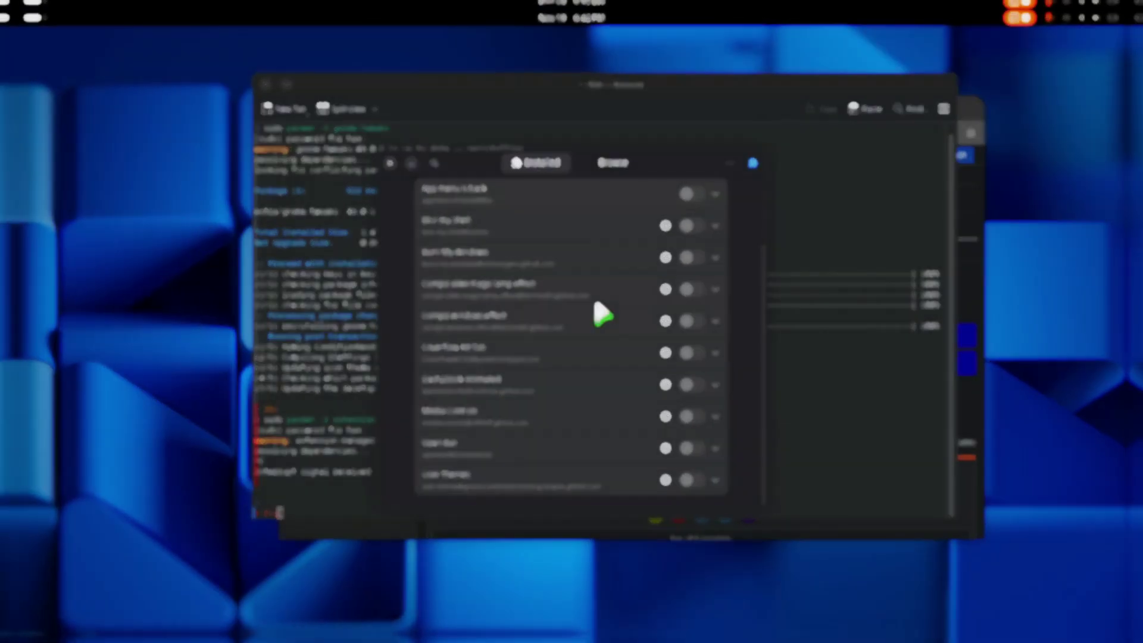
{"action": "left_click", "coordinate": [538, 220]}
{"action": "key", "text": "super"}
{"action": "left_click", "coordinate": [493, 390]}
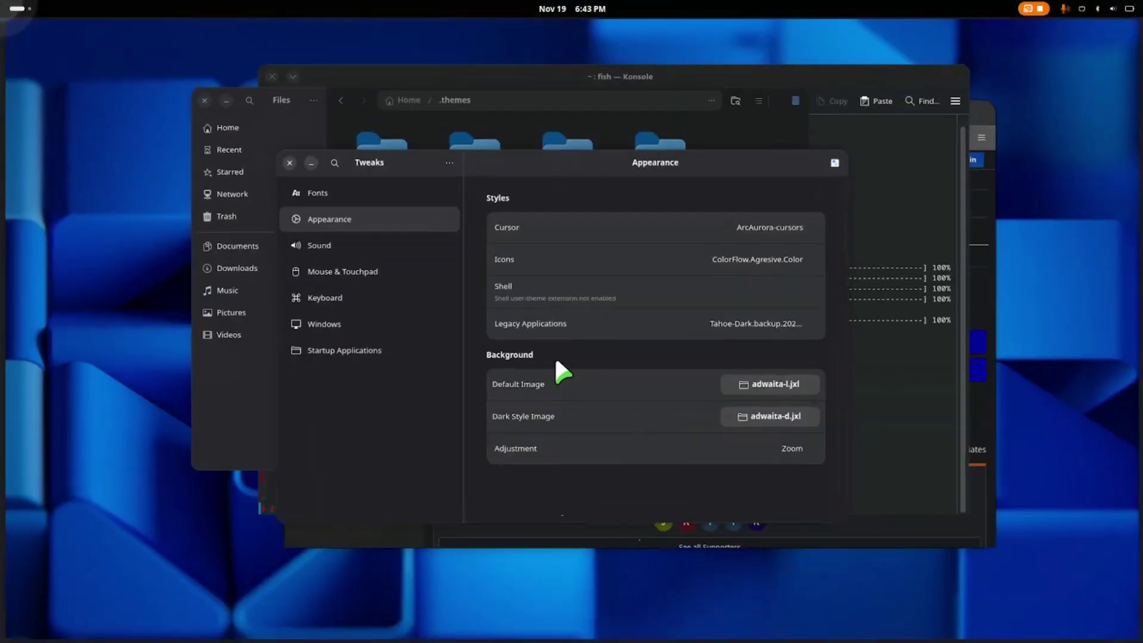
{"action": "left_click", "coordinate": [295, 153]}
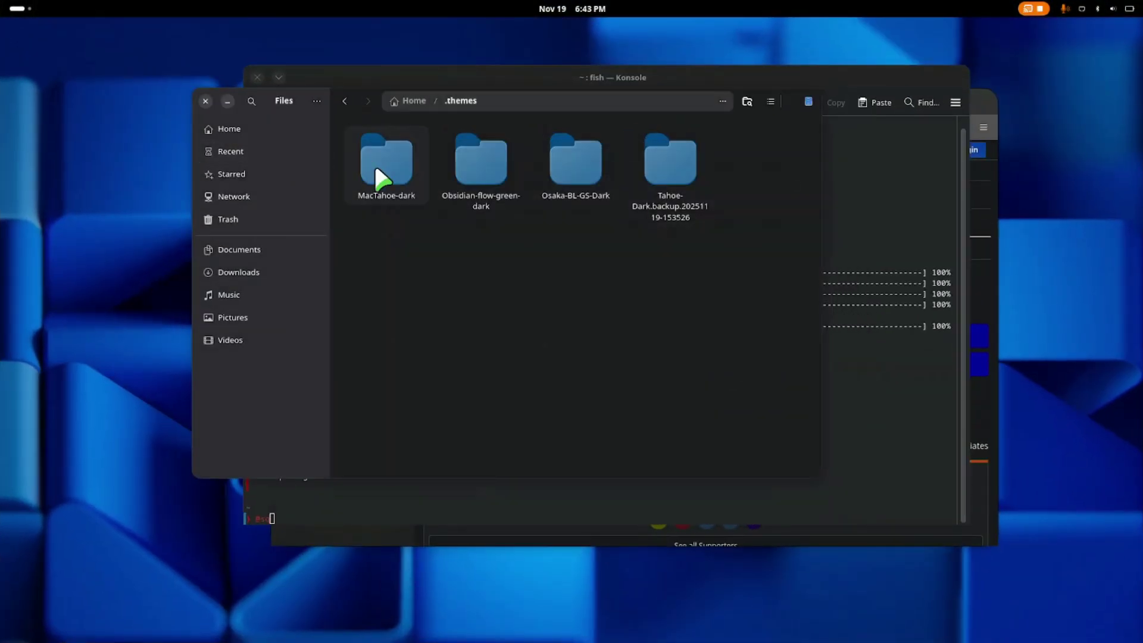
{"action": "key", "text": "super"}
{"action": "type", "text": "t"}
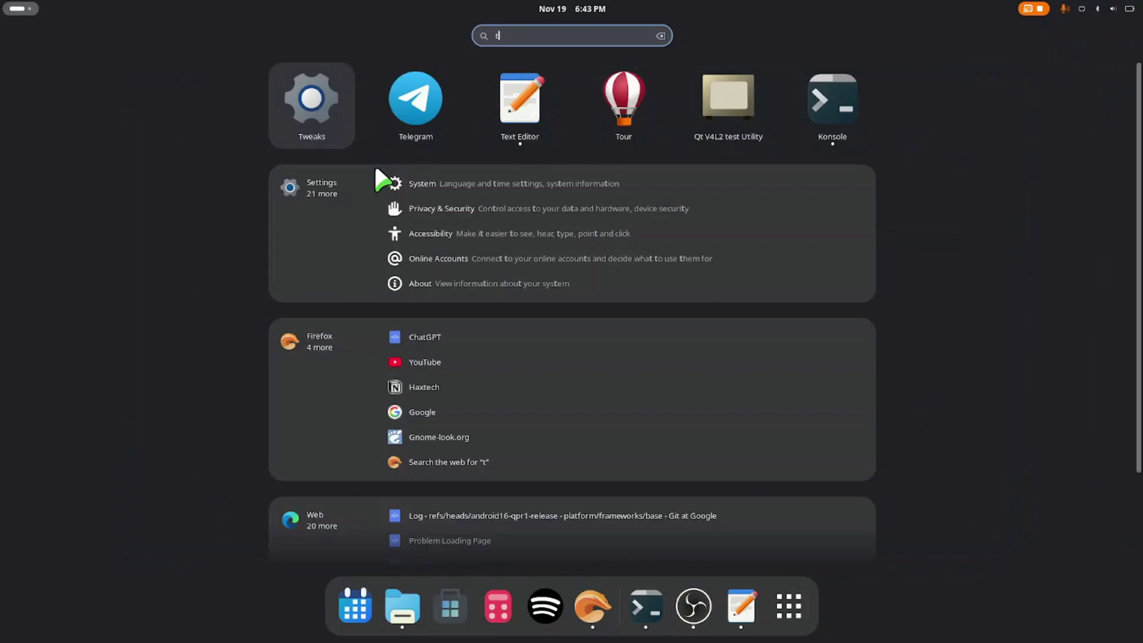
{"action": "type", "text": "weak"}
{"action": "key", "text": "Return"}
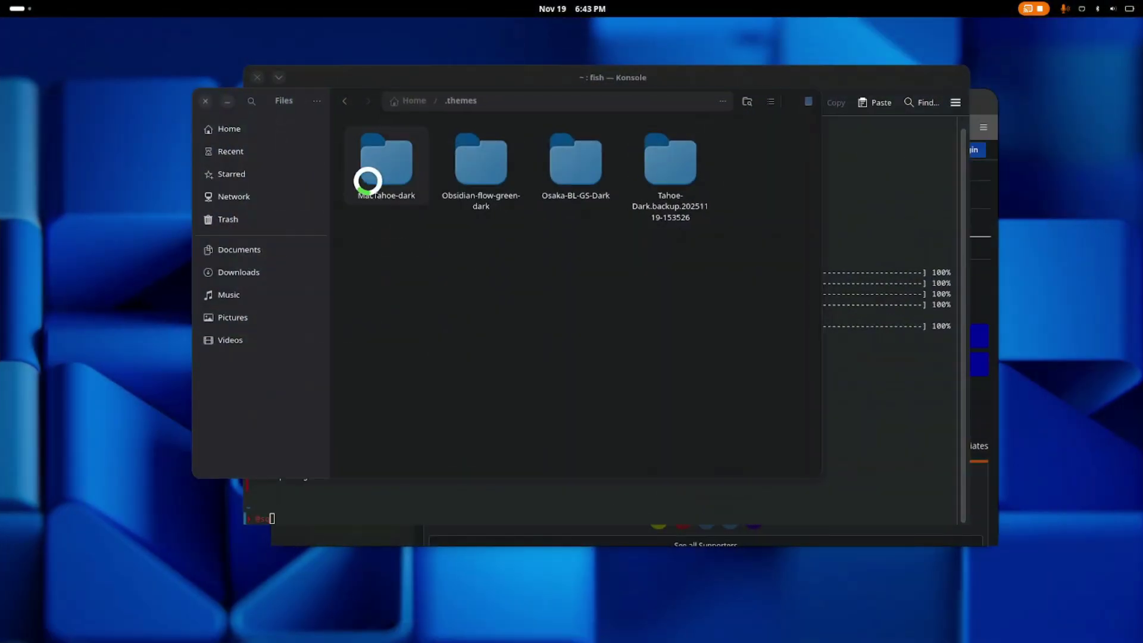
Set the shell theme to Obsidian-flow-green-dark and check its look in the quick settings menu.
{"action": "left_click", "coordinate": [751, 281]}
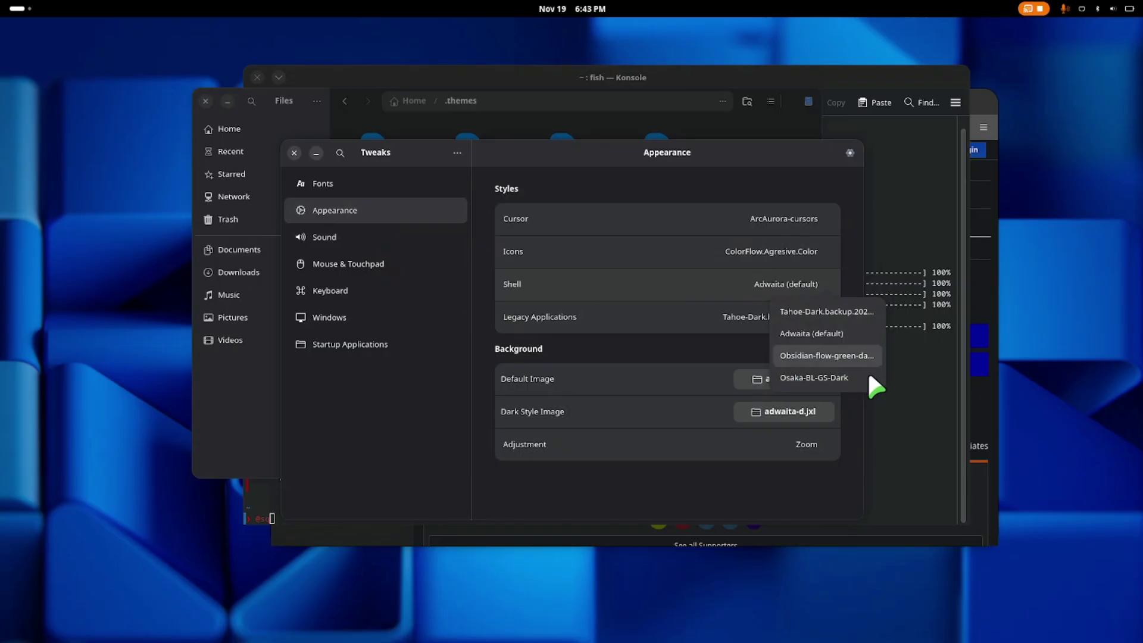
{"action": "left_click", "coordinate": [858, 356]}
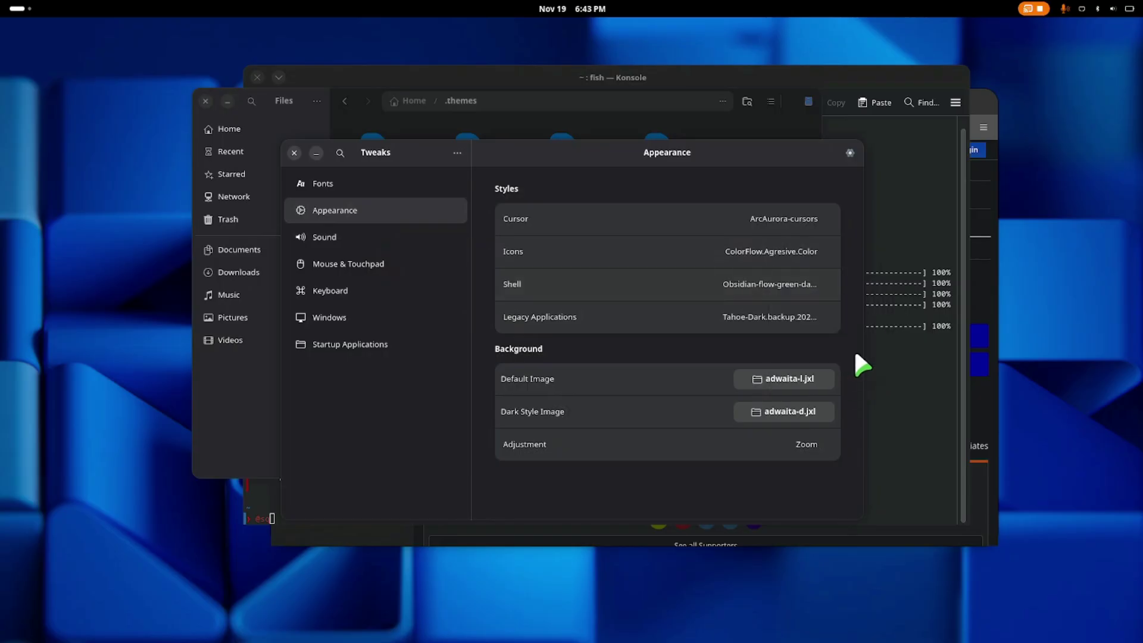
{"action": "left_click", "coordinate": [1060, 18]}
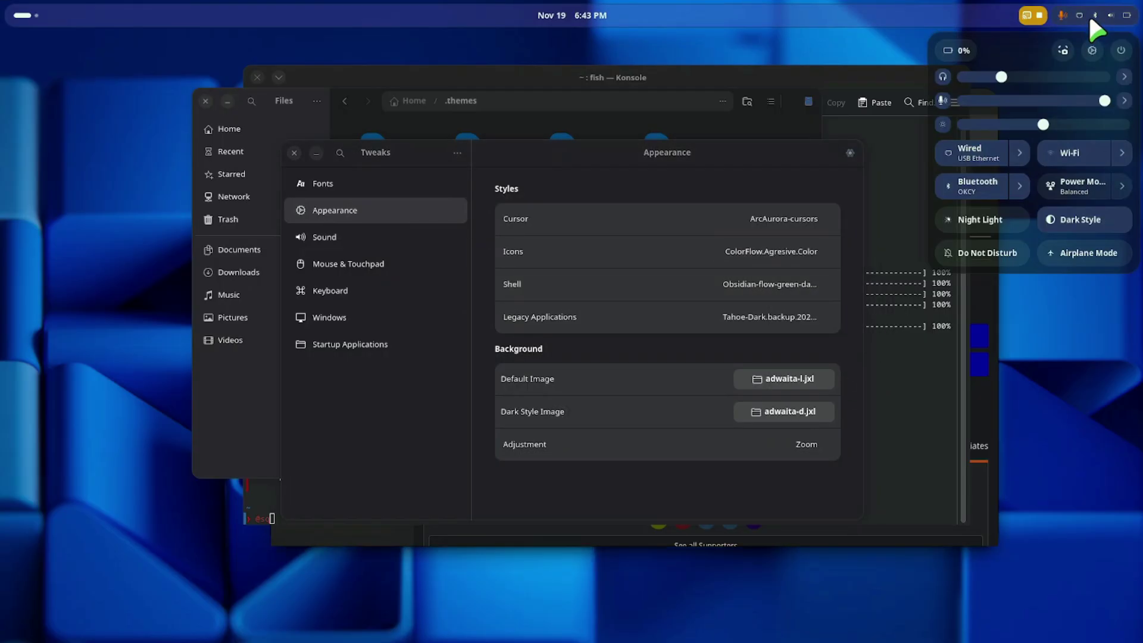
{"action": "left_click", "coordinate": [1123, 78]}
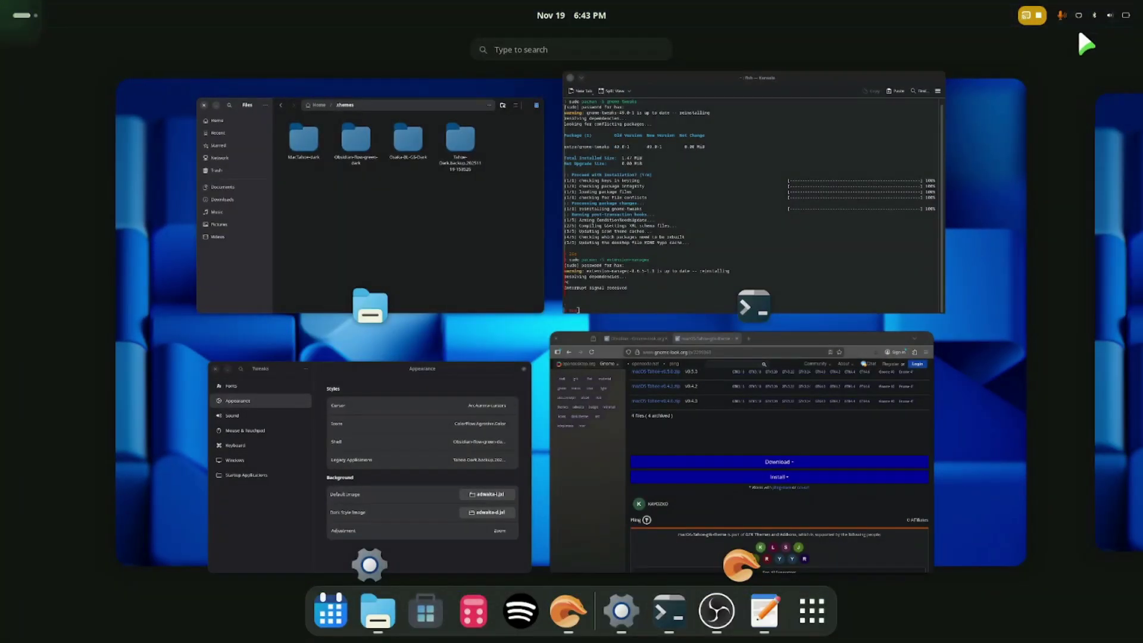
Log out of the desktop session from the system power options.
{"action": "left_click", "coordinate": [1099, 14]}
{"action": "left_click", "coordinate": [1122, 52]}
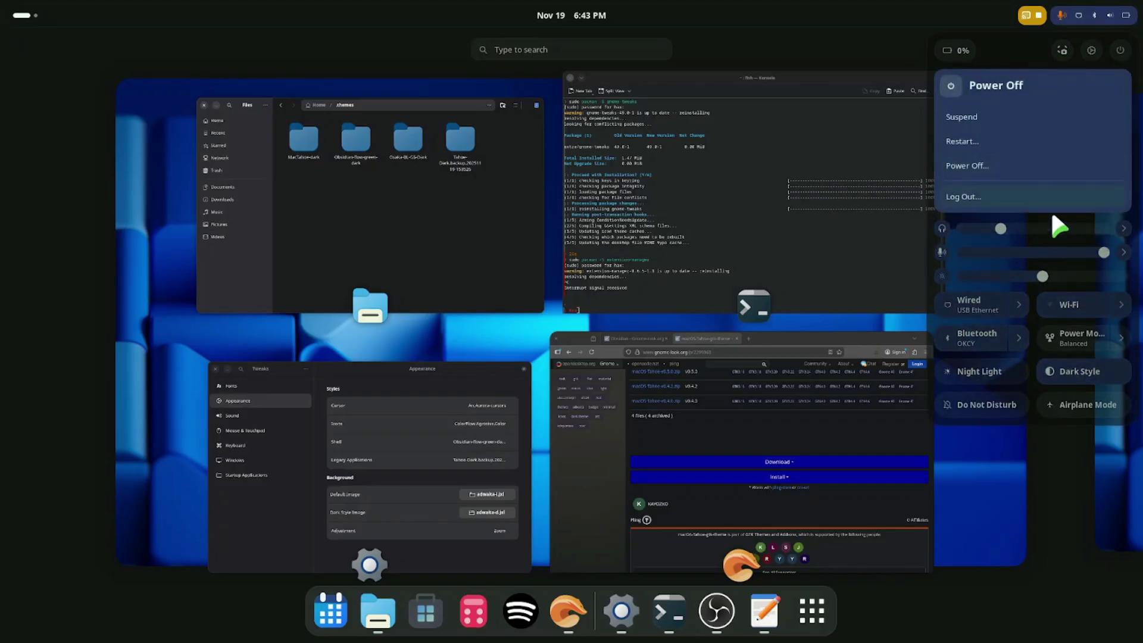
{"action": "left_click", "coordinate": [985, 194]}
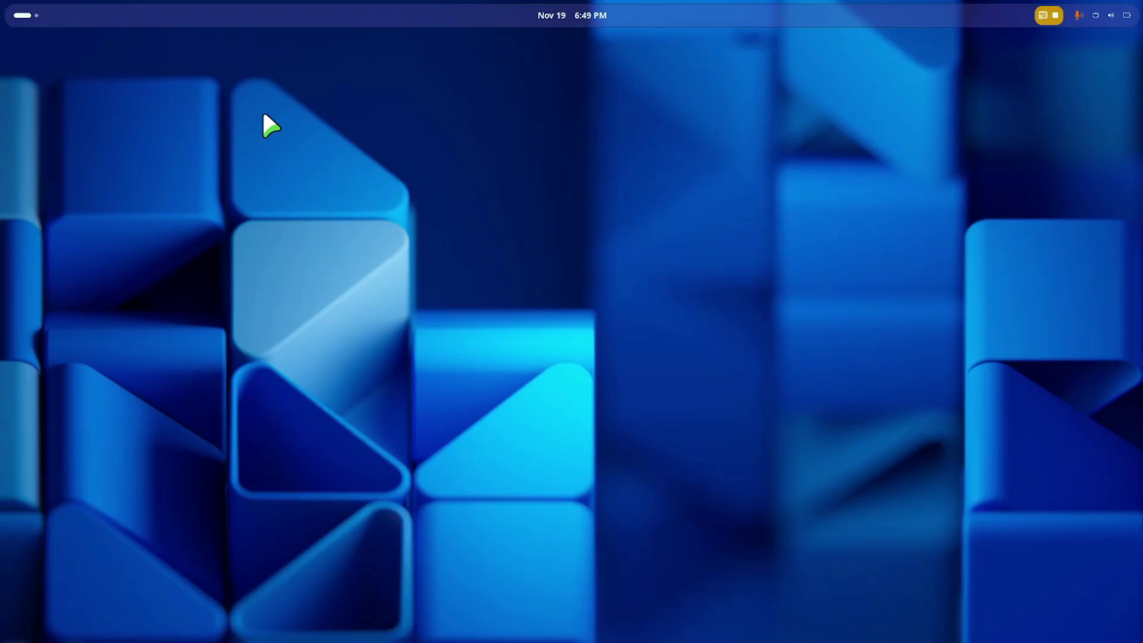
Open a Files window to examine the applied themes, move it higher on the desktop and close it.
{"action": "mouse_move", "coordinate": [3, 3]}
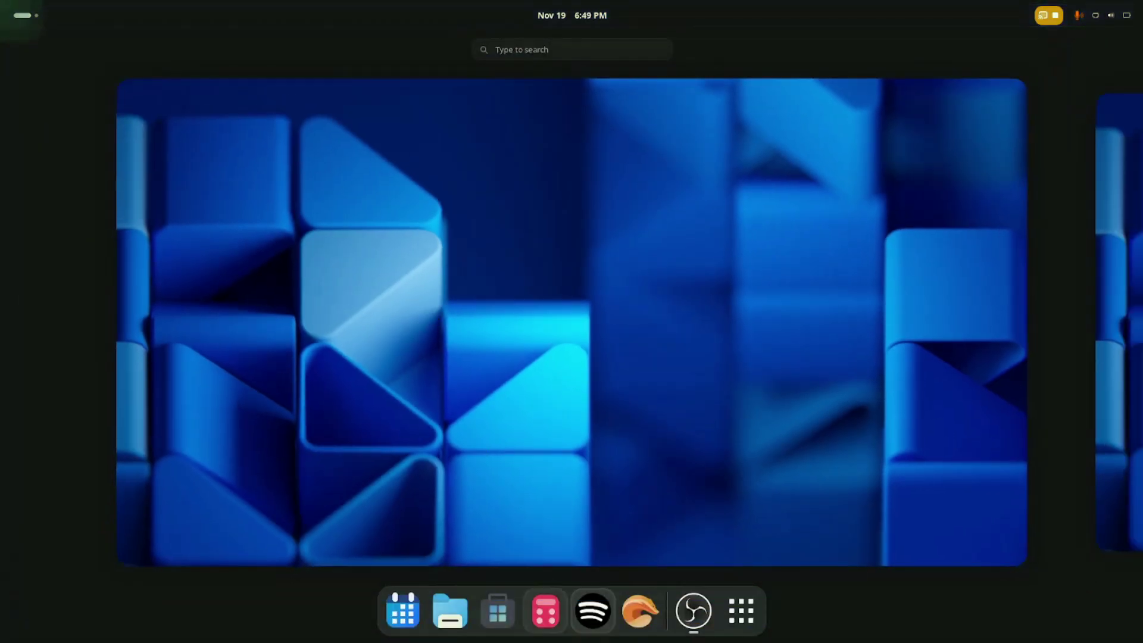
{"action": "left_click", "coordinate": [446, 610]}
{"action": "left_click_drag", "start_coordinate": [397, 160], "coordinate": [383, 91]}
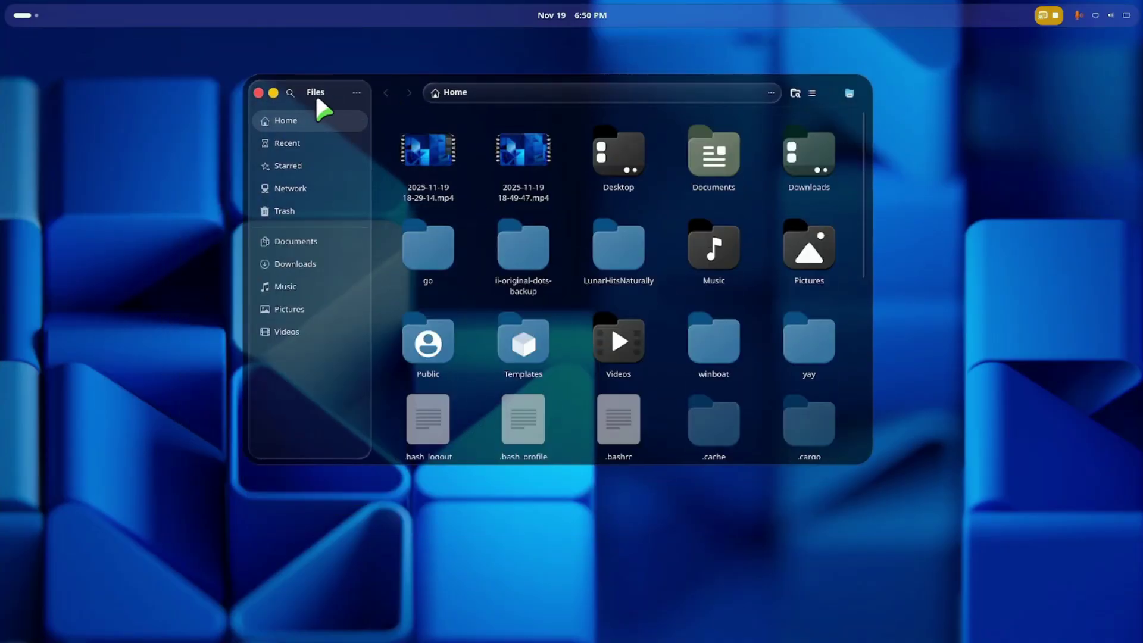
{"action": "left_click", "coordinate": [259, 93]}
Launch Extension Manager through the desktop search and try switching between the open windows.
{"action": "mouse_move", "coordinate": [3, 3]}
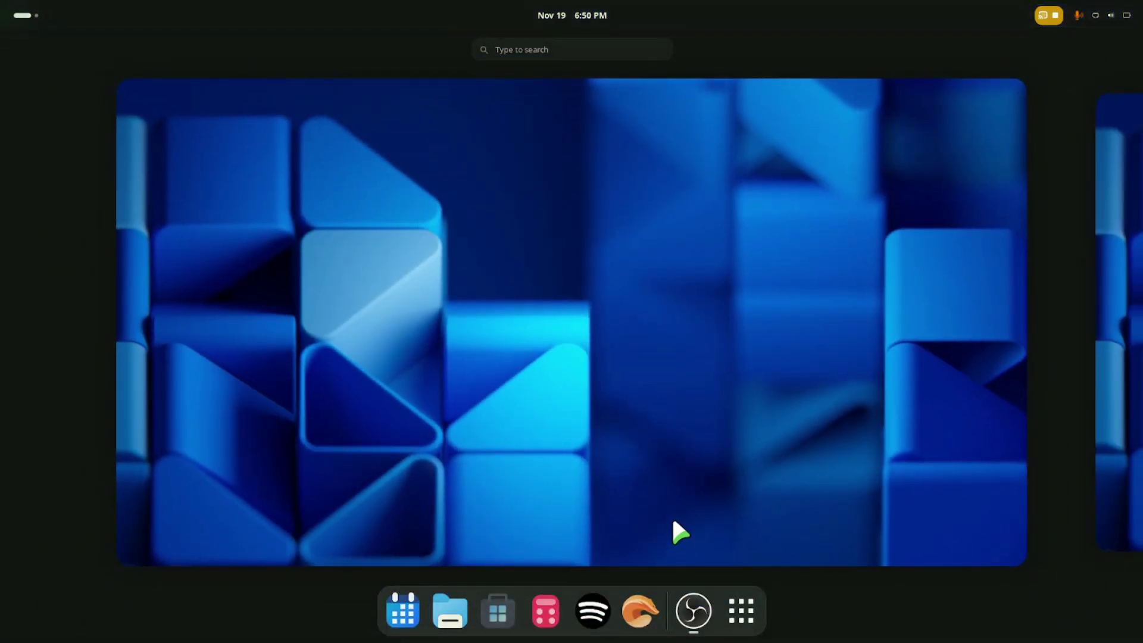
{"action": "type", "text": "ex"}
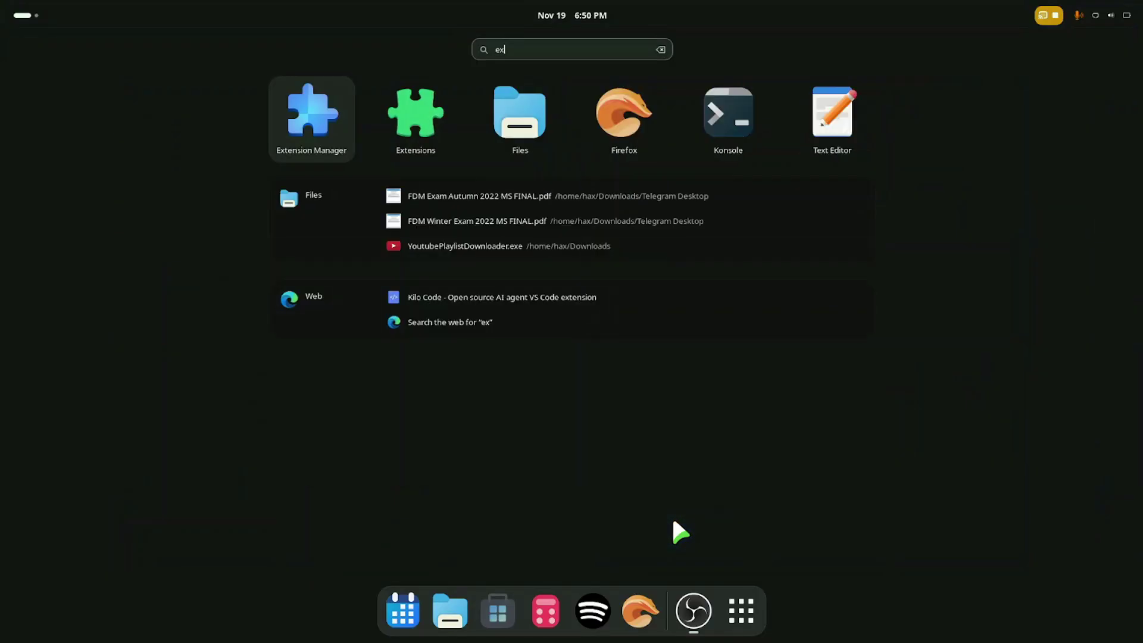
{"action": "key", "text": "Return"}
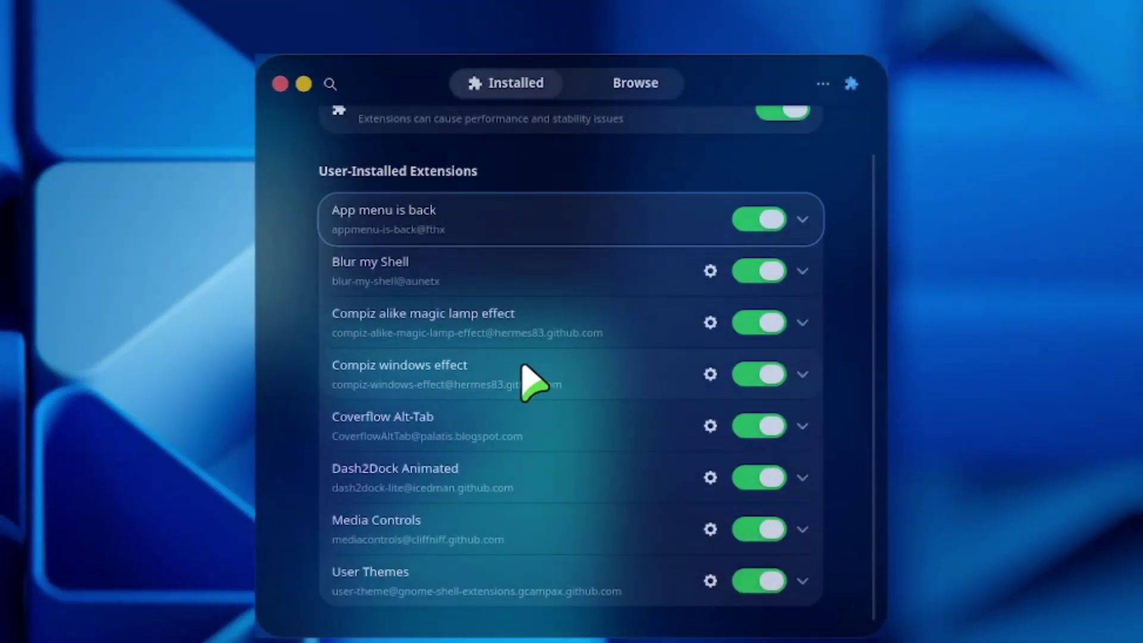
{"action": "key", "text": "alt+Tab"}
{"action": "key", "text": "alt+Tab"}
{"action": "key", "text": "alt+Tab"}
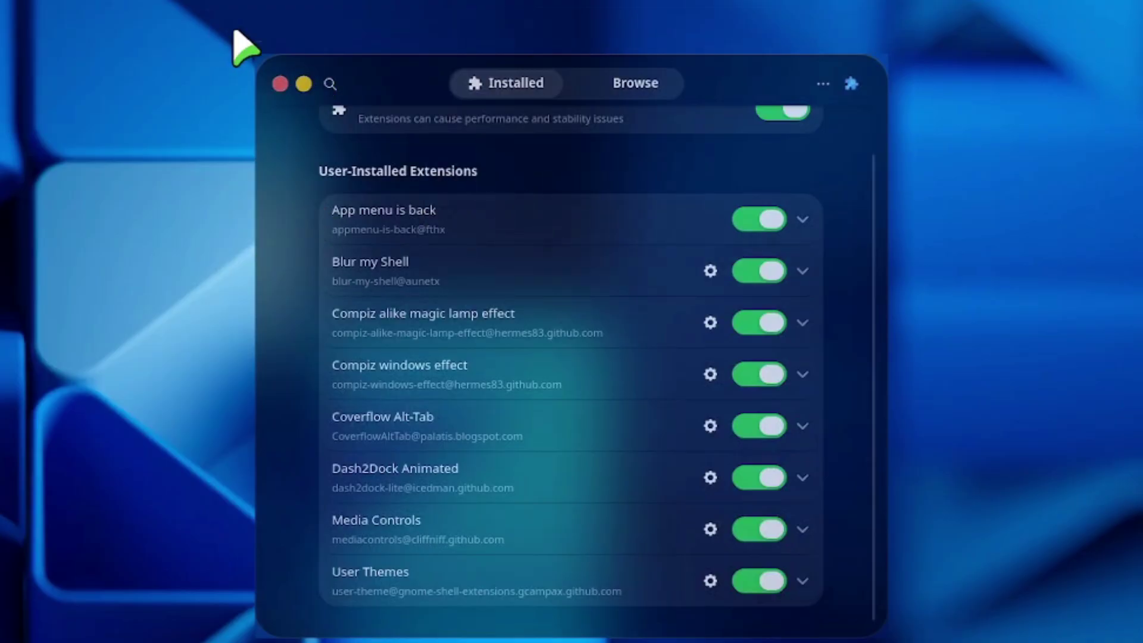
Browse the available GNOME Shell extensions, load more results, and return to the installed extensions.
{"action": "left_click", "coordinate": [295, 105]}
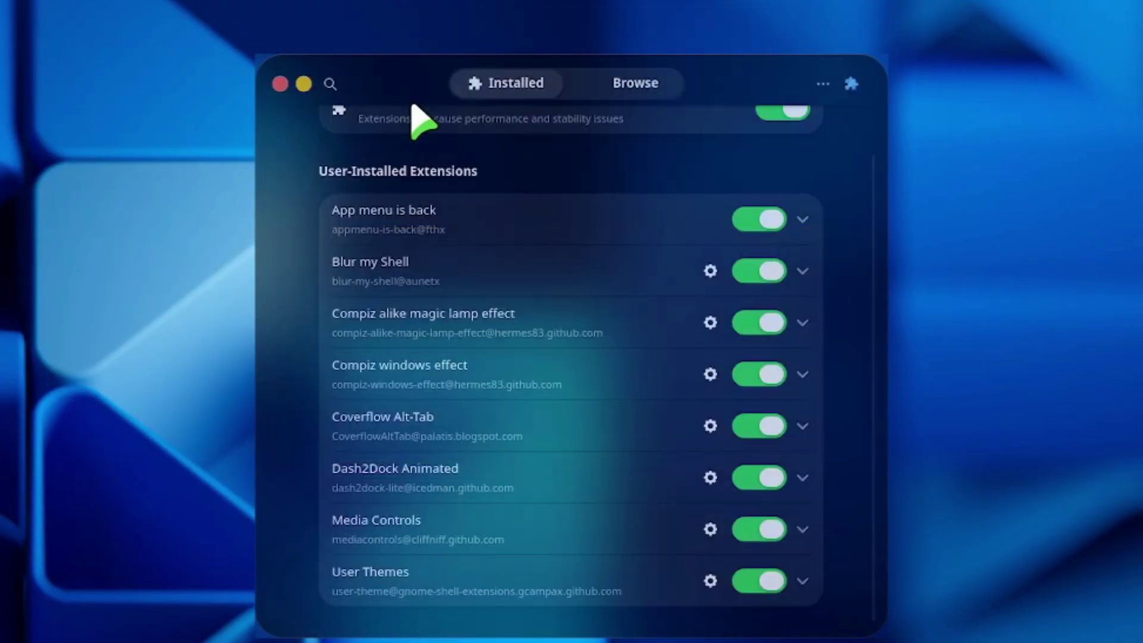
{"action": "left_click", "coordinate": [665, 91]}
{"action": "scroll", "coordinate": [516, 410], "scroll_direction": "down", "scroll_amount": 10}
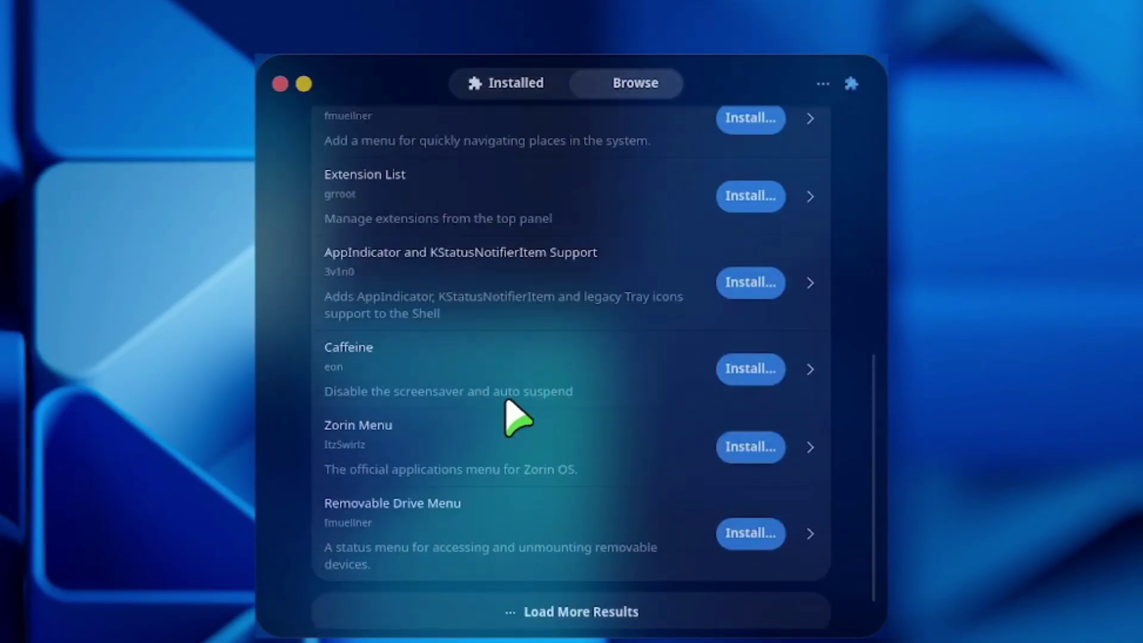
{"action": "left_click", "coordinate": [598, 575]}
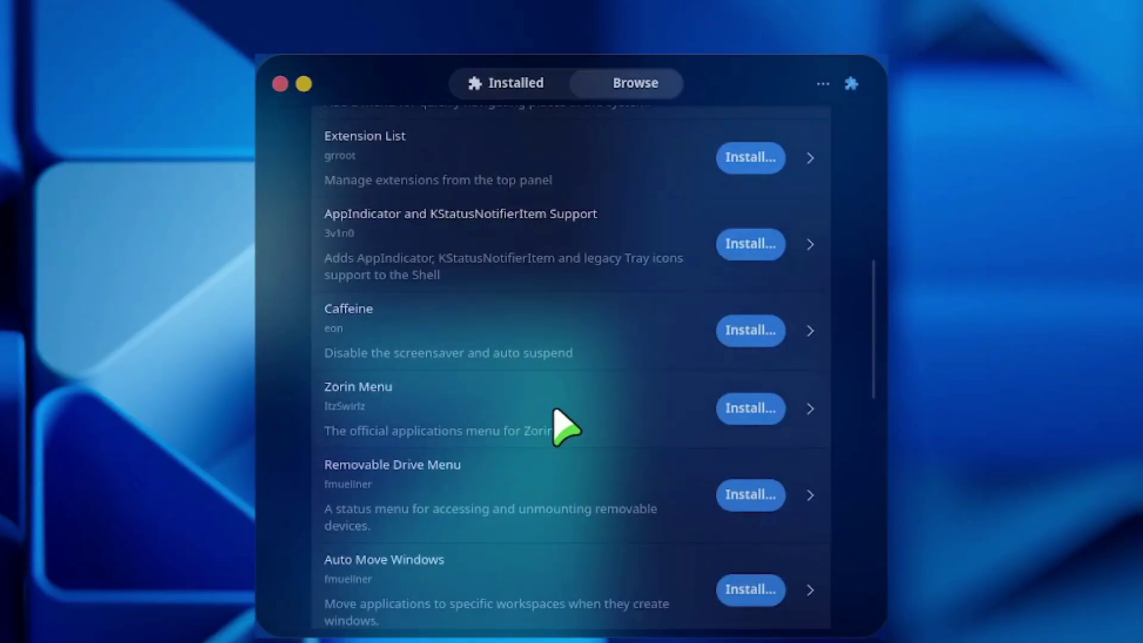
{"action": "scroll", "coordinate": [494, 411], "scroll_direction": "down", "scroll_amount": 2}
{"action": "scroll", "coordinate": [499, 417], "scroll_direction": "down", "scroll_amount": 12}
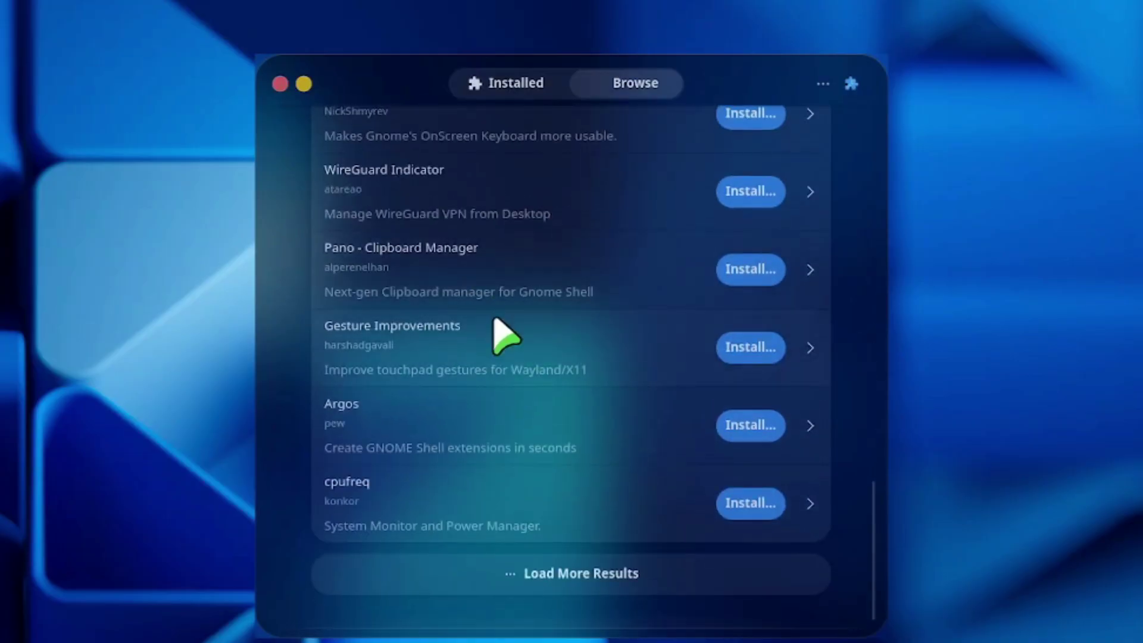
{"action": "scroll", "coordinate": [454, 484], "scroll_direction": "up", "scroll_amount": 15}
{"action": "left_click", "coordinate": [523, 96]}
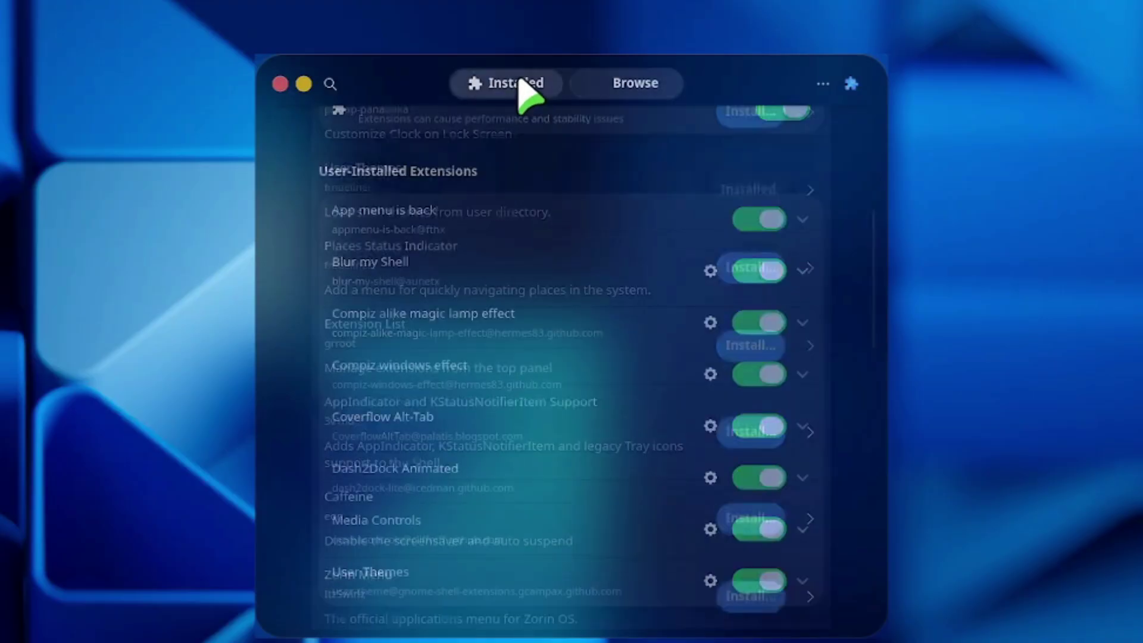
Look through the user-installed extensions in Extension Manager and shift its window around the desktop to check the blur effect.
{"action": "scroll", "coordinate": [582, 255], "scroll_direction": "up", "scroll_amount": 1}
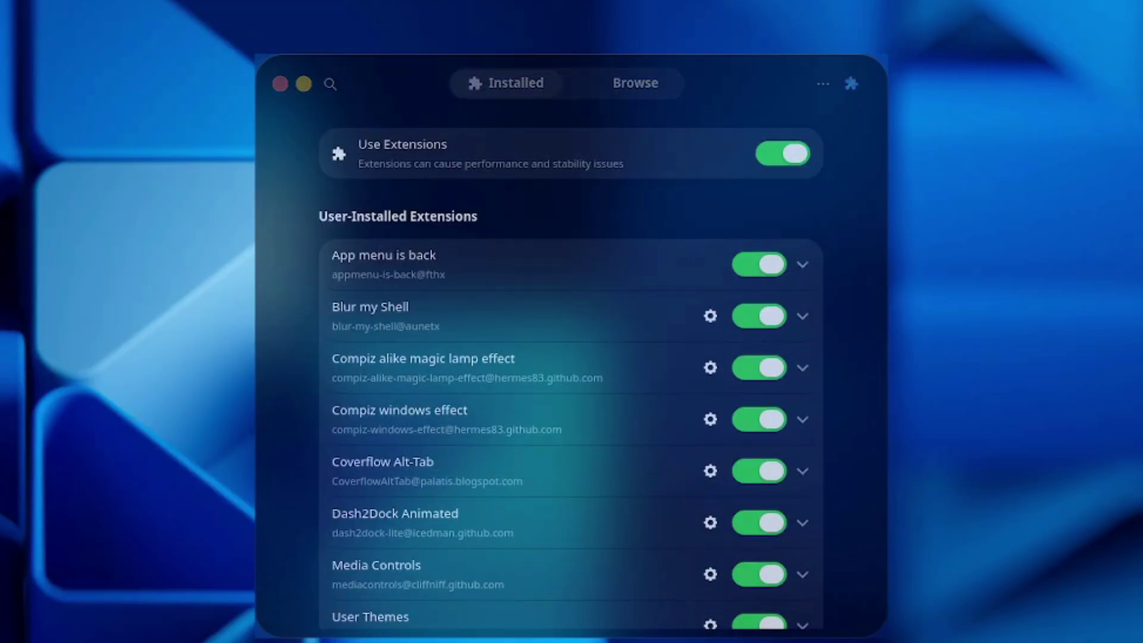
{"action": "left_click_drag", "start_coordinate": [423, 118], "coordinate": [241, 3]}
{"action": "scroll", "coordinate": [301, 332], "scroll_direction": "down", "scroll_amount": 2}
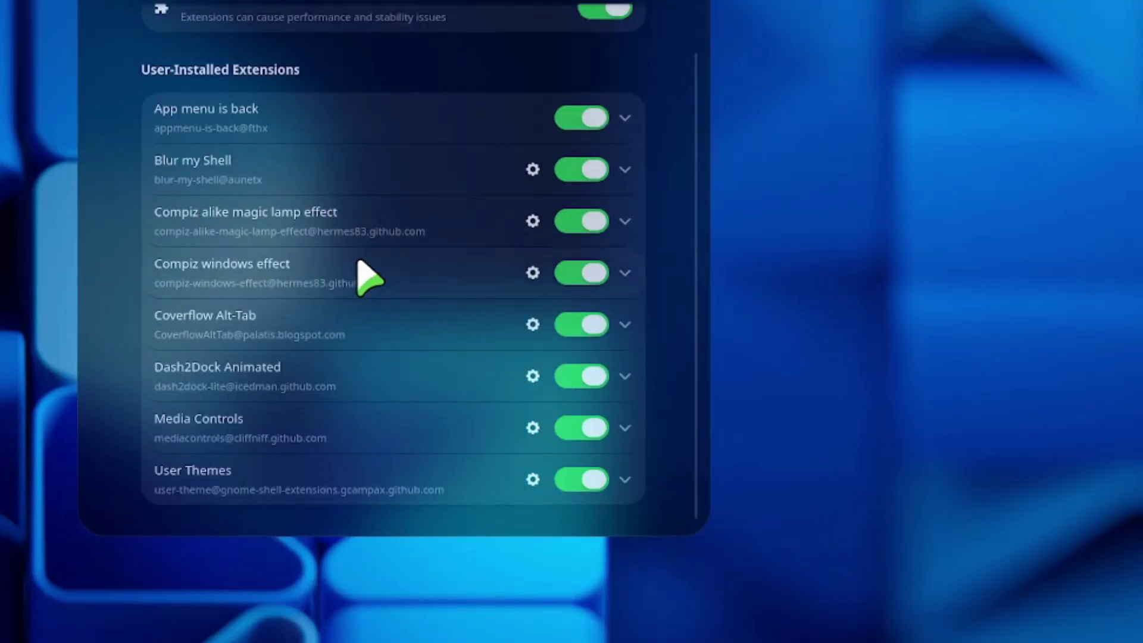
{"action": "left_click_drag", "start_coordinate": [228, 2], "coordinate": [417, 24]}
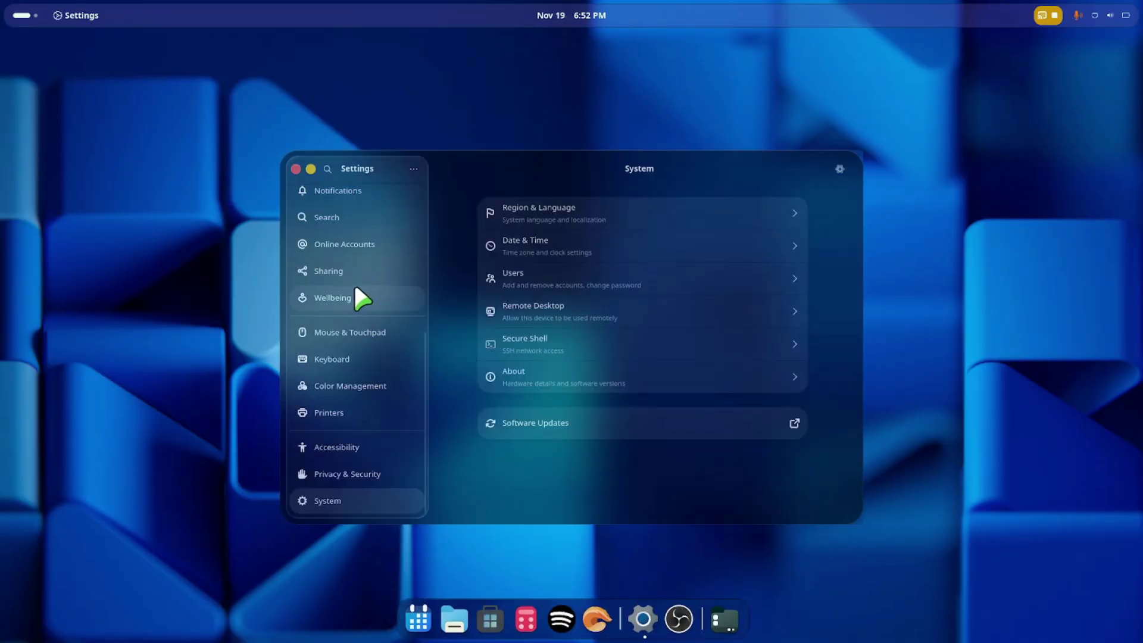
Add 12_photo_x2_3840x2160.png from the Macro Leaves Wallpapers 4k folder in the Appearance settings and set it as the desktop background.
{"action": "scroll", "coordinate": [347, 319], "scroll_direction": "up", "scroll_amount": 8}
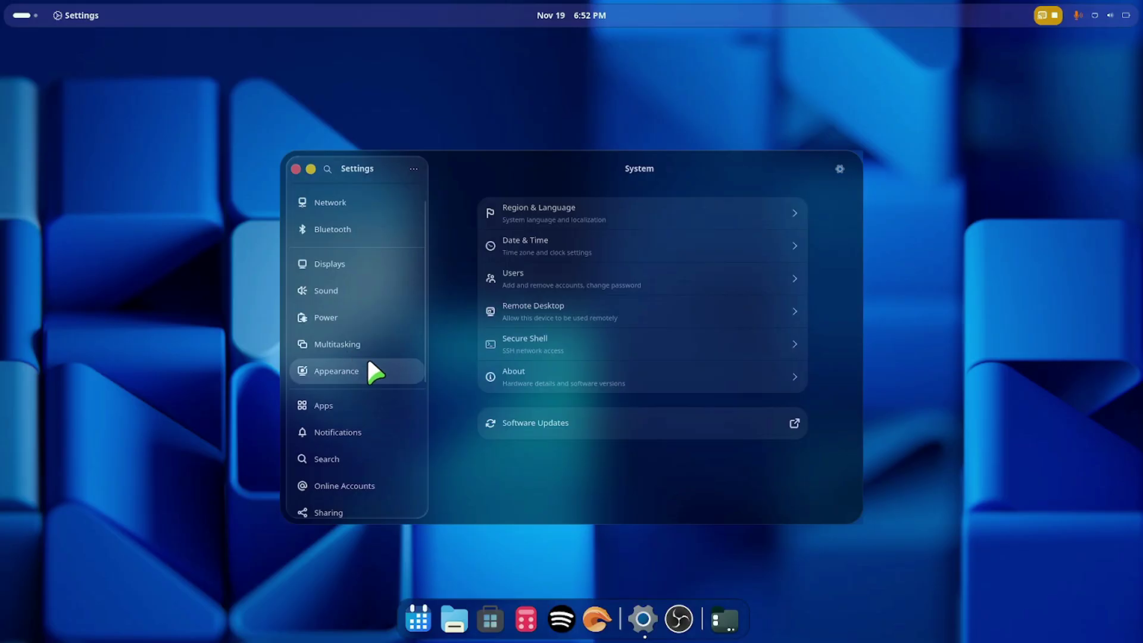
{"action": "scroll", "coordinate": [546, 503], "scroll_direction": "down", "scroll_amount": 4}
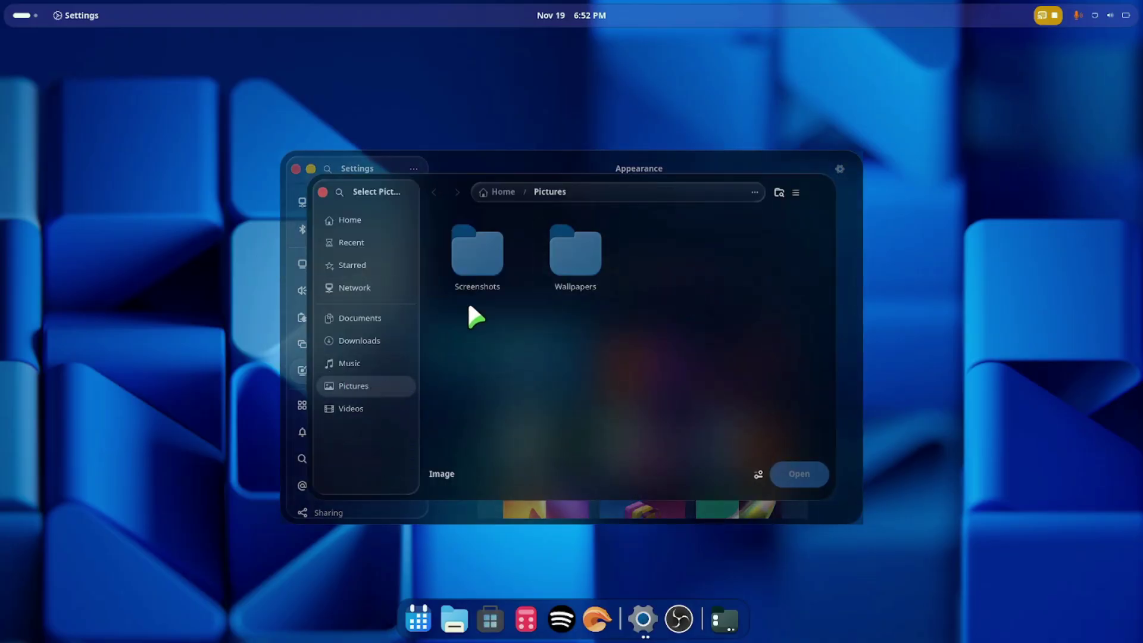
{"action": "double_click", "coordinate": [591, 267]}
{"action": "scroll", "coordinate": [735, 323], "scroll_direction": "down", "scroll_amount": 5}
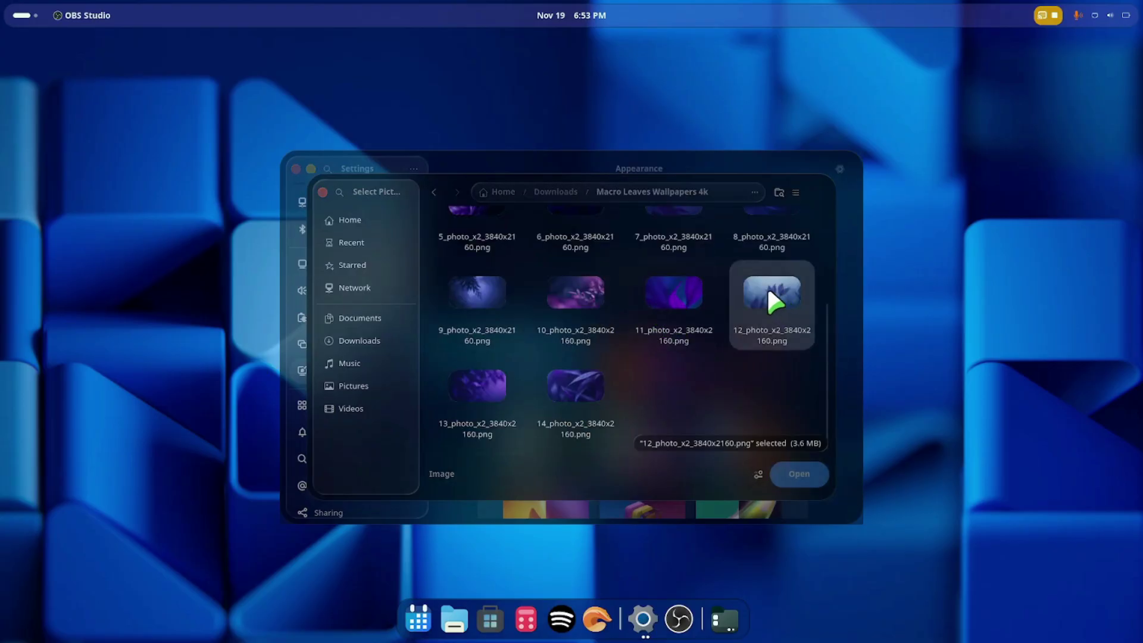
{"action": "double_click", "coordinate": [768, 297]}
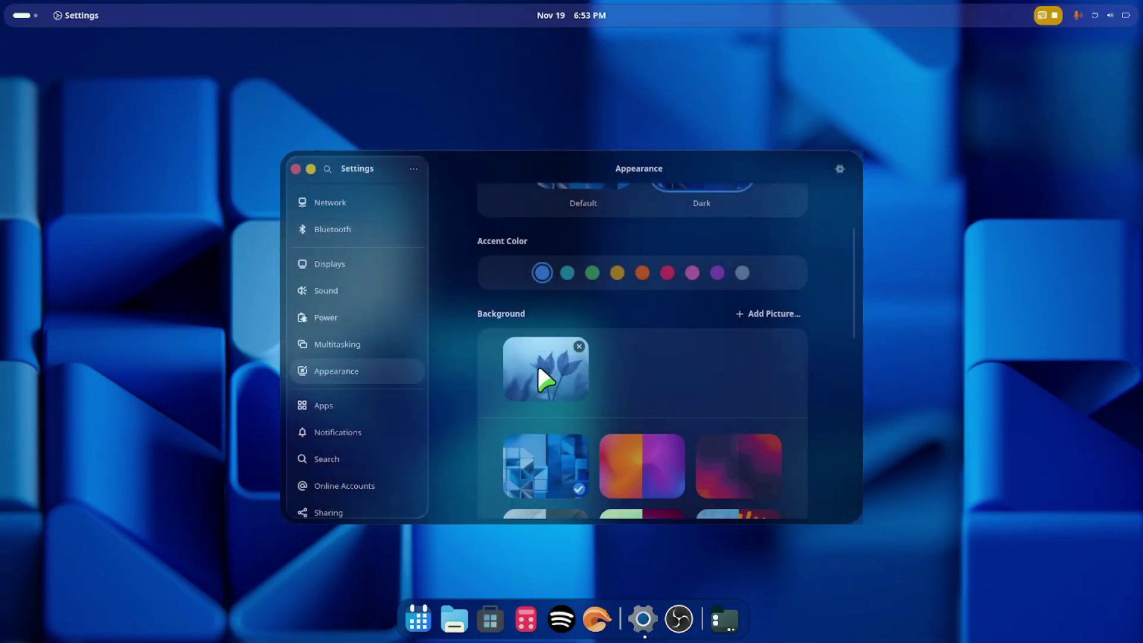
{"action": "left_click", "coordinate": [539, 364]}
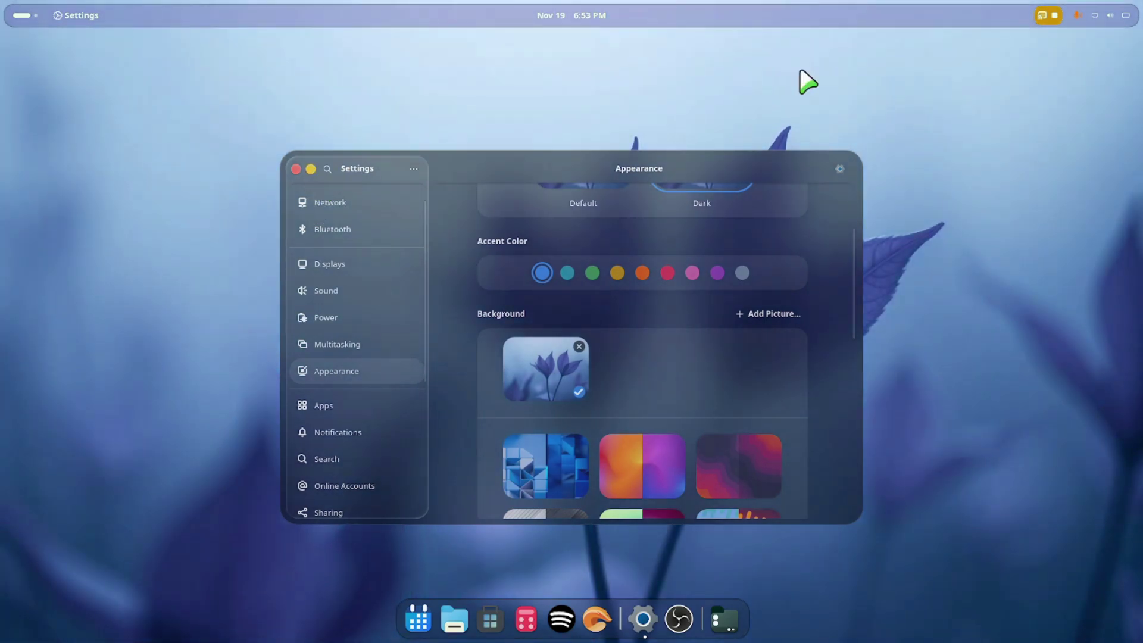
Open the calendar panel and the system quick settings to examine their themed look.
{"action": "left_click", "coordinate": [572, 15]}
{"action": "left_click", "coordinate": [810, 77]}
{"action": "left_click", "coordinate": [1120, 13]}
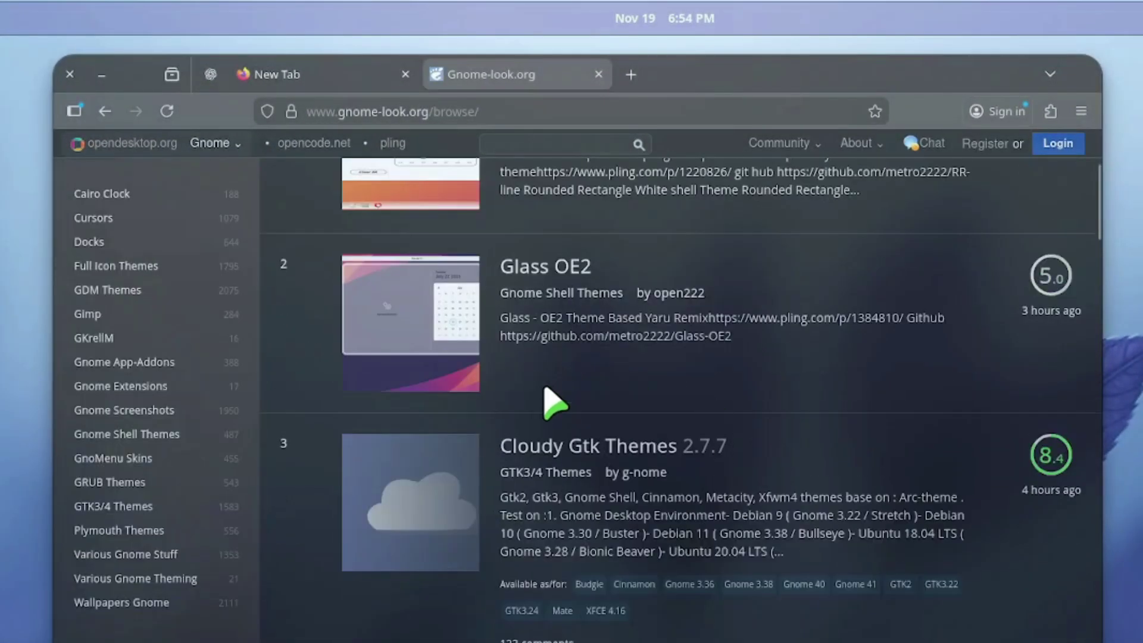
Browse the latest themes on Gnome-look.org and move the browser window to examine its transparency over the new wallpaper.
{"action": "scroll", "coordinate": [689, 518], "scroll_direction": "down", "scroll_amount": 20}
{"action": "scroll", "coordinate": [697, 518], "scroll_direction": "up", "scroll_amount": 20}
{"action": "scroll", "coordinate": [673, 417], "scroll_direction": "up", "scroll_amount": 4}
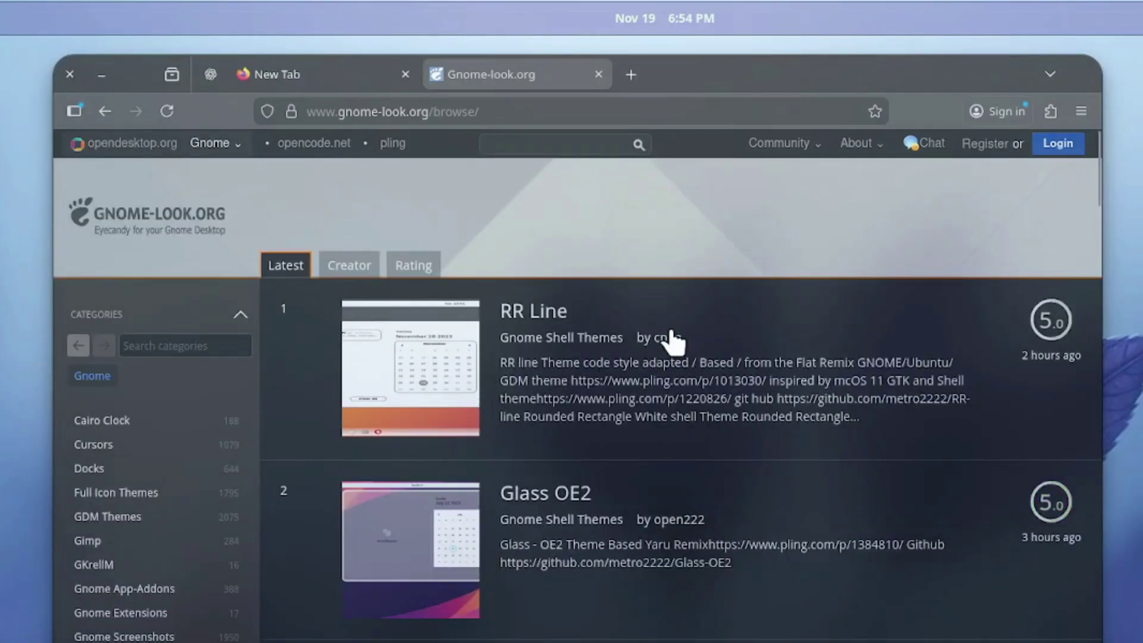
{"action": "left_click_drag", "start_coordinate": [742, 72], "coordinate": [849, 116]}
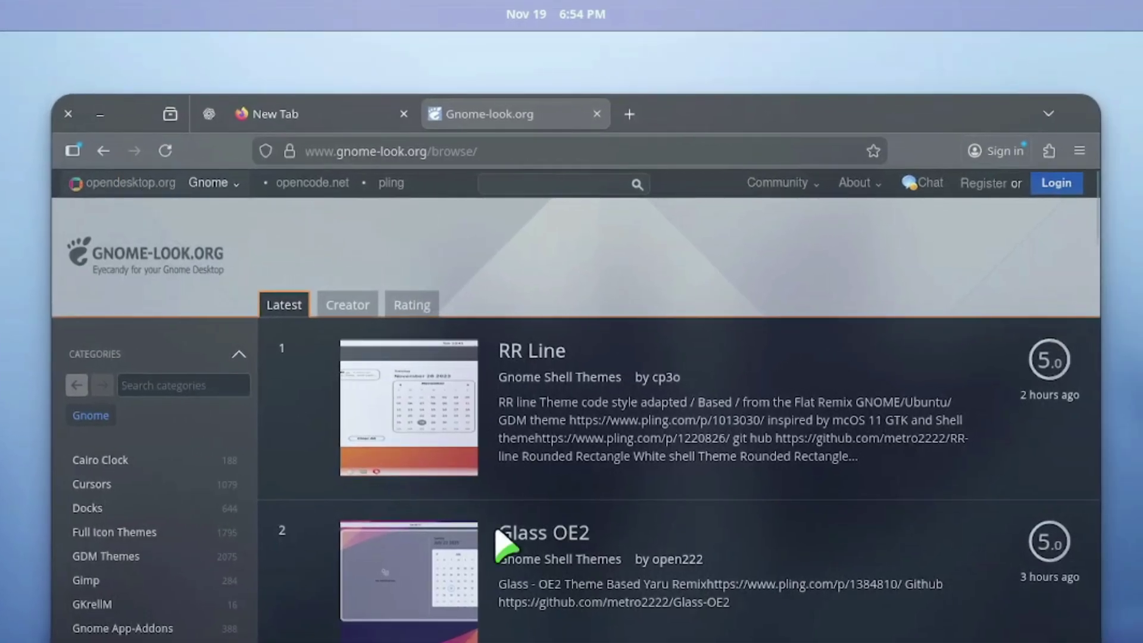
{"action": "scroll", "coordinate": [786, 551], "scroll_direction": "down", "scroll_amount": 20}
{"action": "scroll", "coordinate": [685, 512], "scroll_direction": "down", "scroll_amount": 5}
{"action": "scroll", "coordinate": [690, 510], "scroll_direction": "up", "scroll_amount": 20}
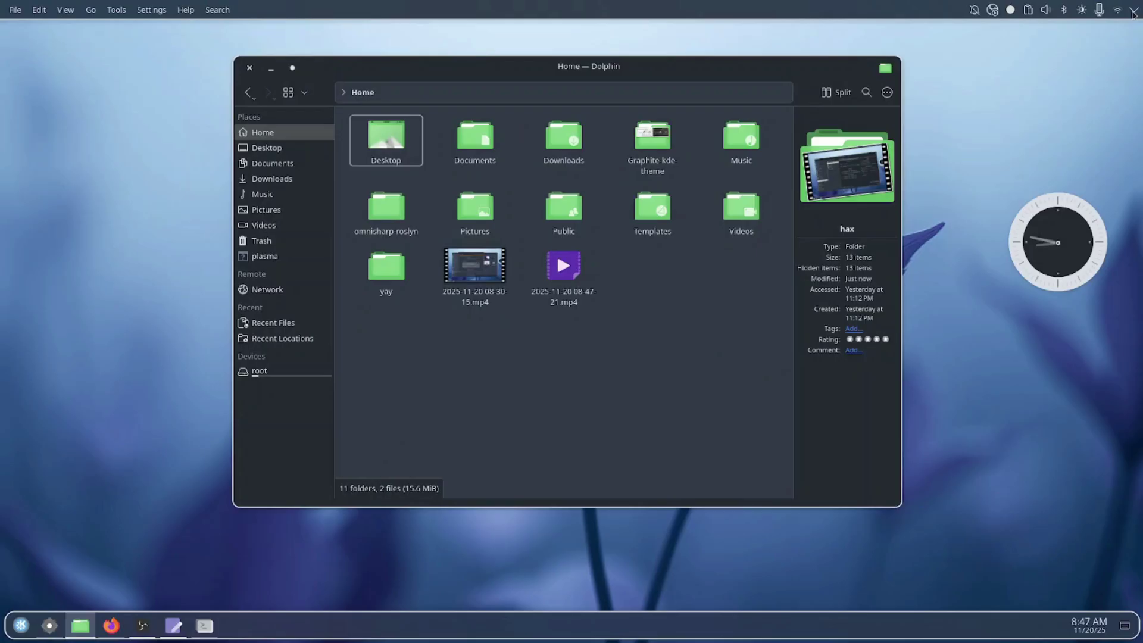
{"action": "left_click", "coordinate": [1134, 9]}
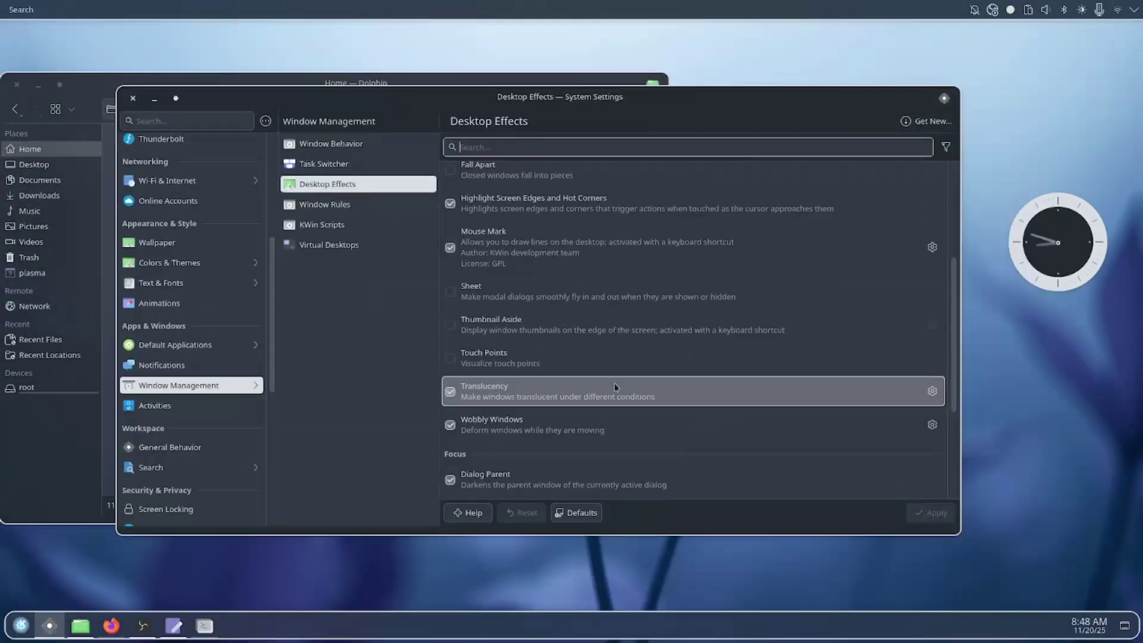
Examine the global themes under Colors & Themes in KDE System Settings and open the download window for new global themes.
{"action": "key", "text": "super+shift"}
{"action": "key", "text": "super+shift+F11"}
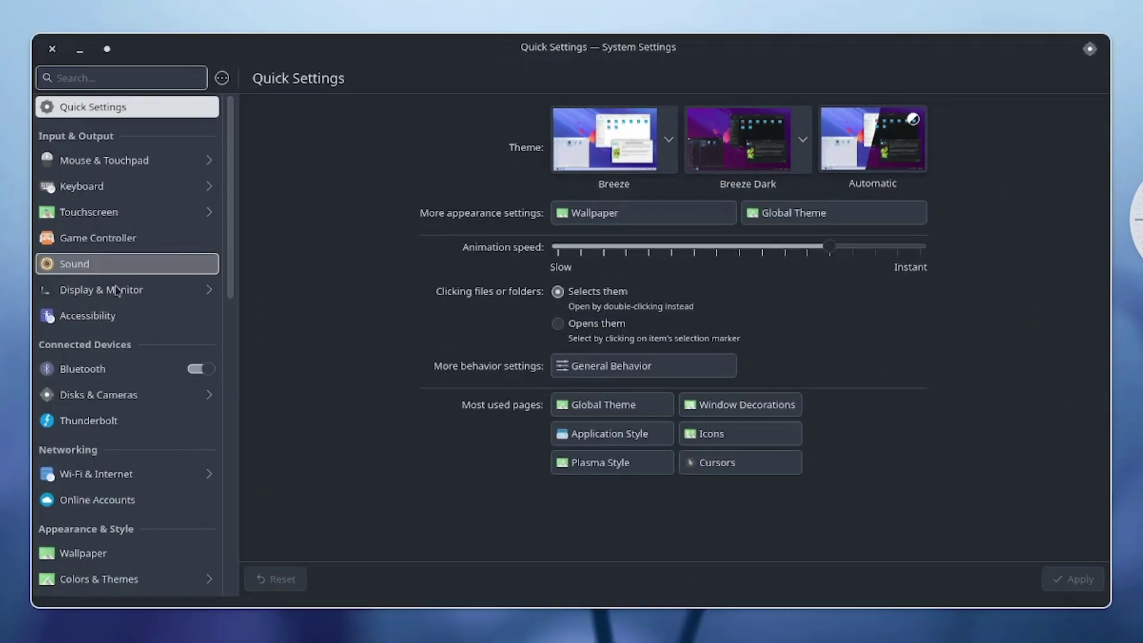
{"action": "scroll", "coordinate": [137, 178], "scroll_direction": "down", "scroll_amount": 3}
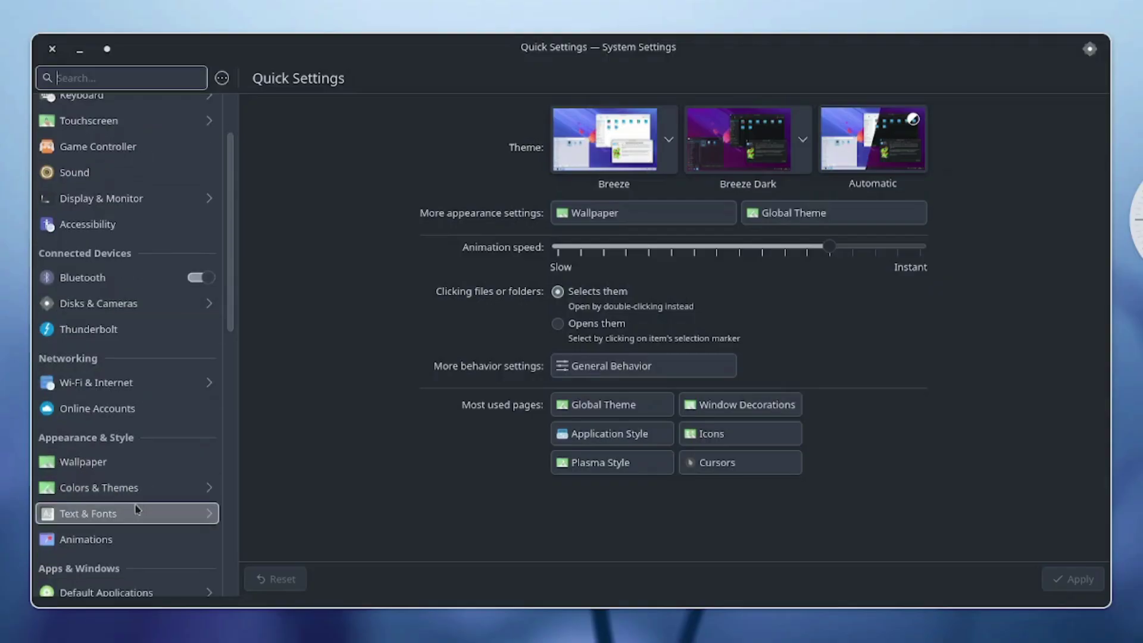
{"action": "left_click", "coordinate": [134, 489]}
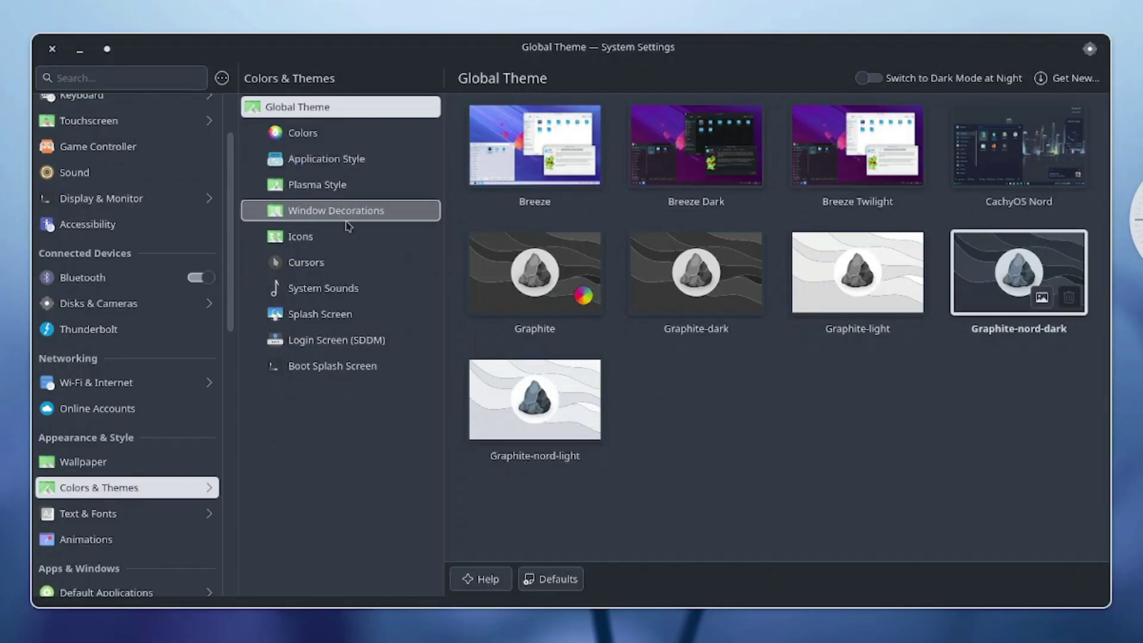
{"action": "left_click", "coordinate": [1071, 78]}
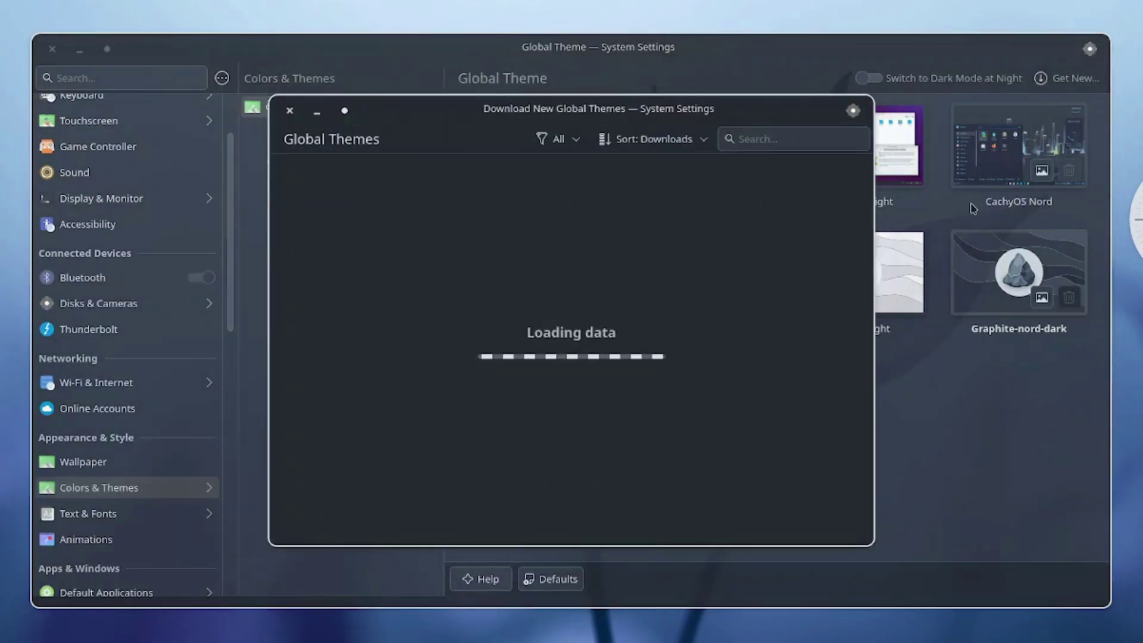
{"action": "left_click_drag", "start_coordinate": [690, 187], "coordinate": [605, 112]}
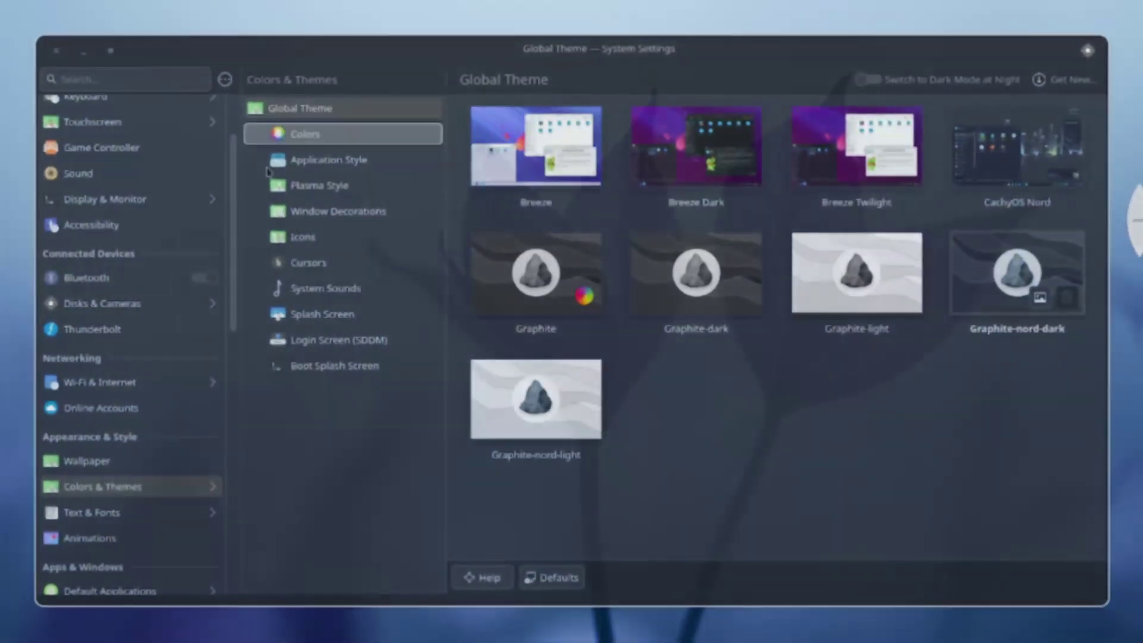
Review the Window Behavior settings in Window Management, covering titlebar actions, window actions, movement and advanced options.
{"action": "scroll", "coordinate": [143, 470], "scroll_direction": "down", "scroll_amount": 4}
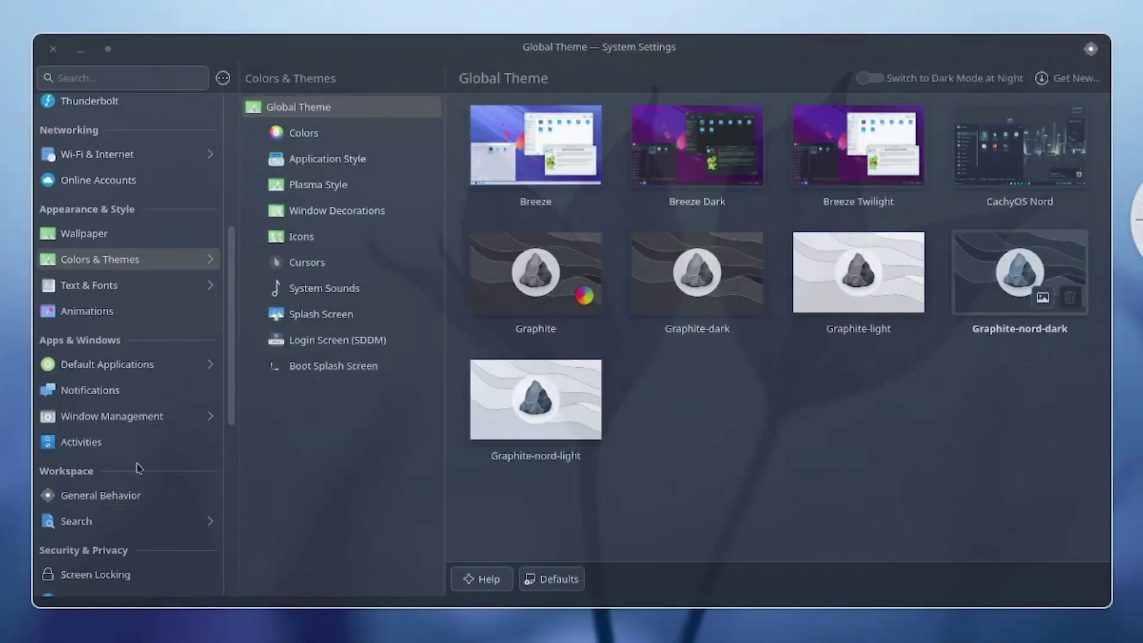
{"action": "left_click", "coordinate": [135, 420]}
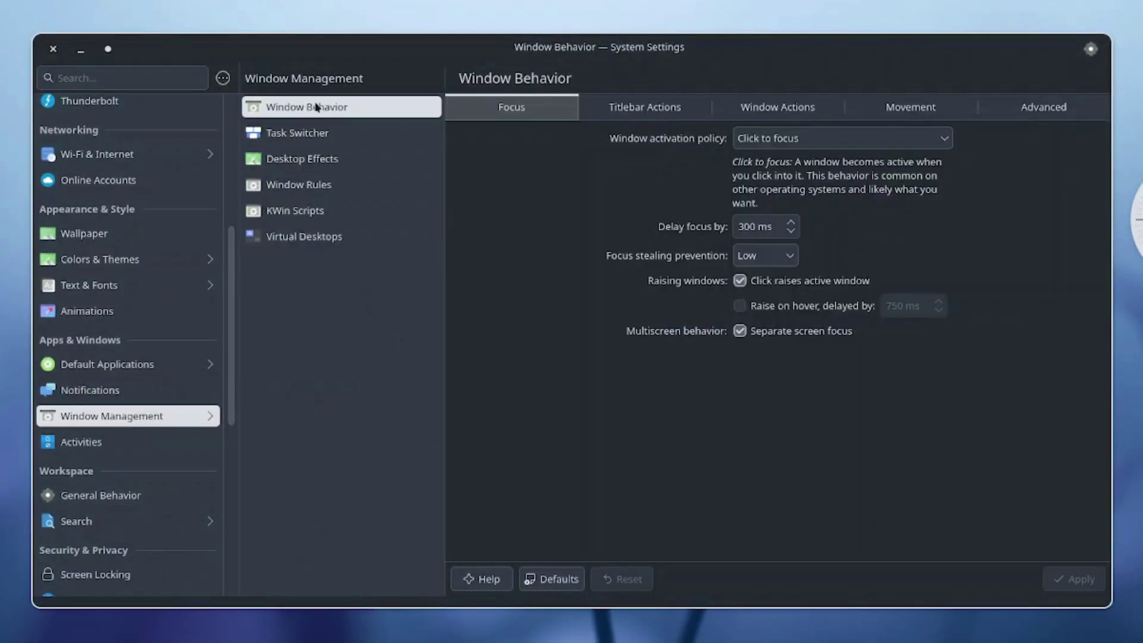
{"action": "left_click", "coordinate": [655, 111]}
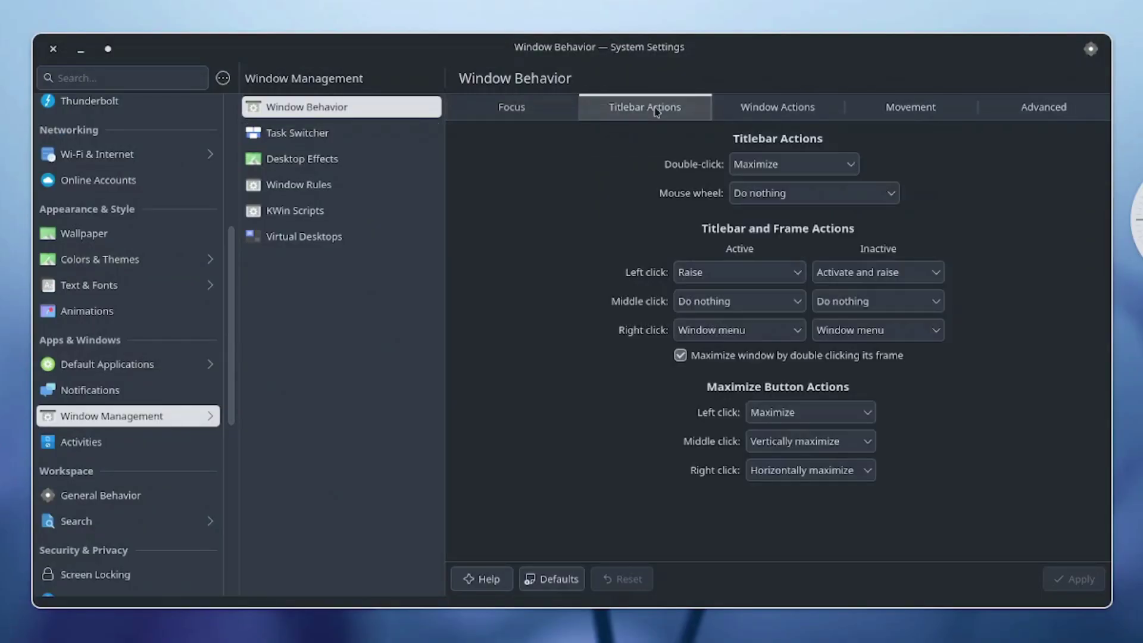
{"action": "left_click", "coordinate": [765, 112]}
{"action": "left_click", "coordinate": [893, 111]}
{"action": "left_click", "coordinate": [1083, 119]}
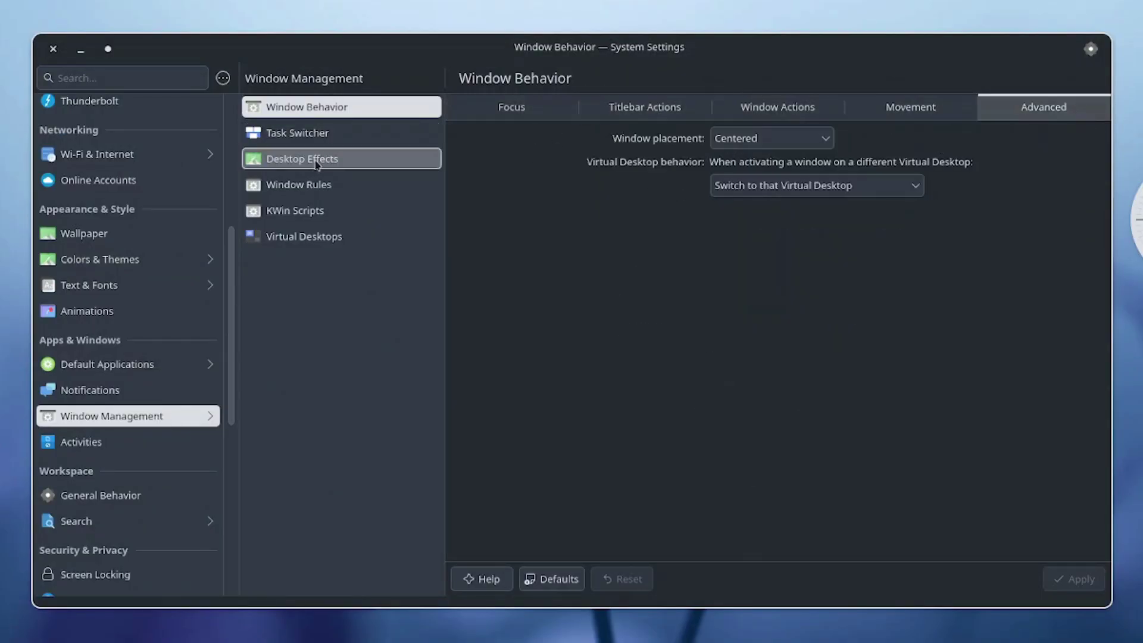
View the Task Switcher settings, then show the desktop overview and return to the System Settings window.
{"action": "left_click", "coordinate": [348, 135]}
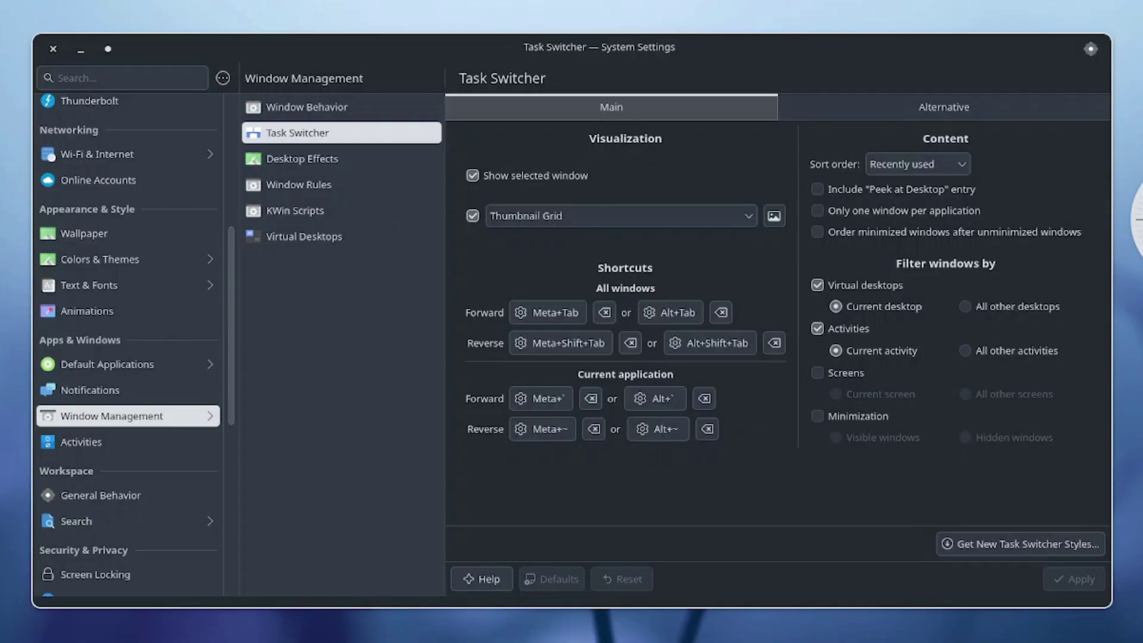
{"action": "key", "text": "super+w"}
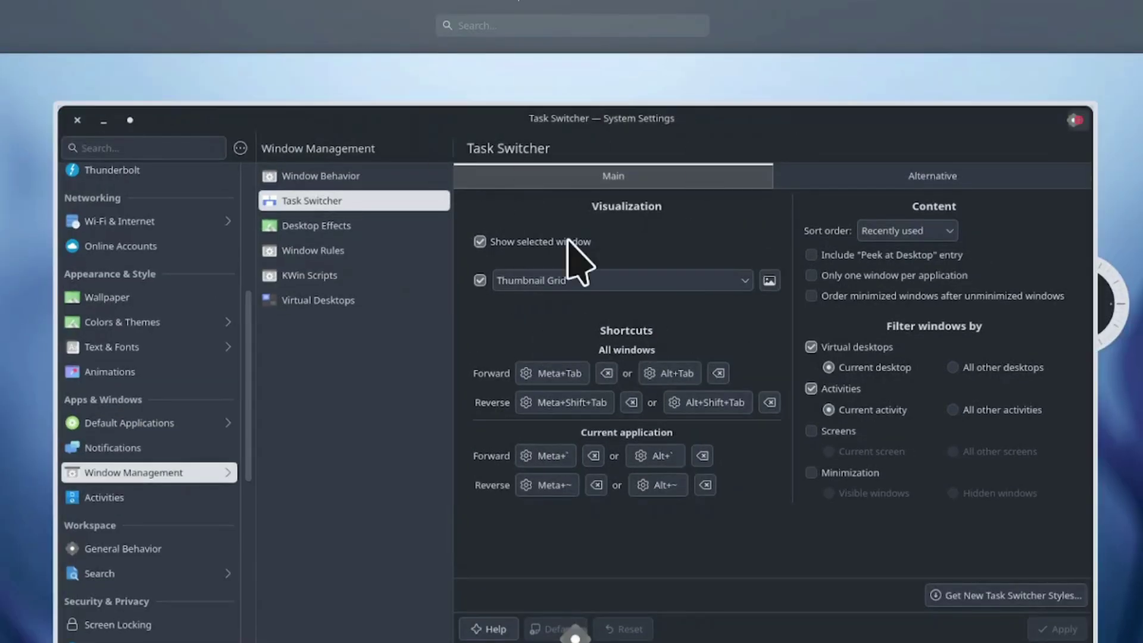
{"action": "left_click", "coordinate": [662, 340]}
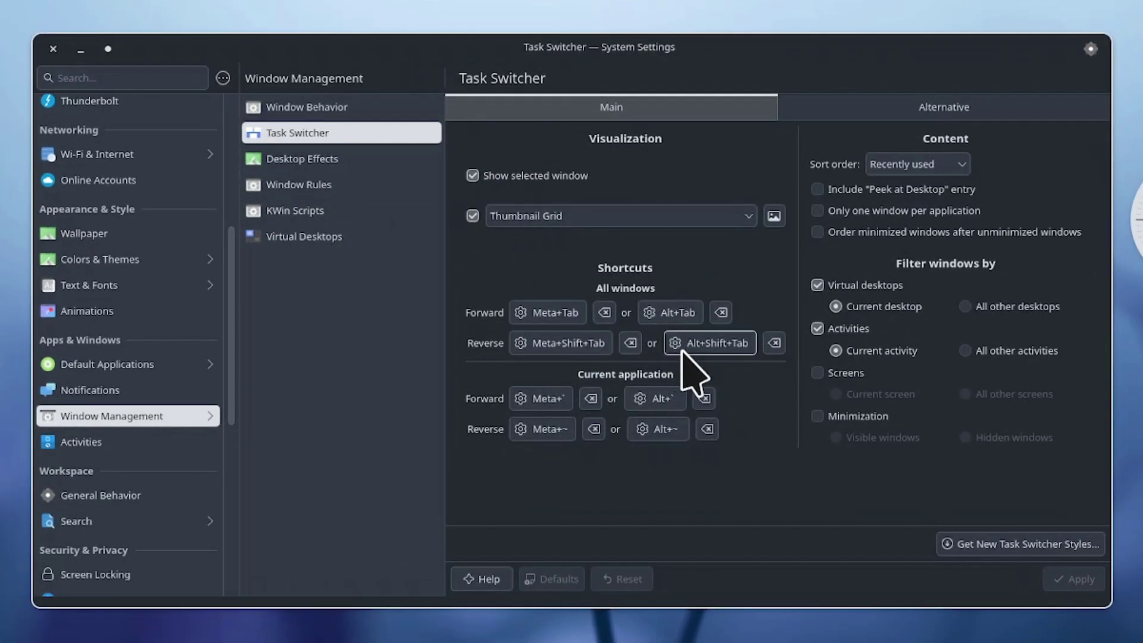
Look through the Desktop Effects, Window Rules, KWin Scripts and Virtual Desktops pages of Window Management.
{"action": "left_click", "coordinate": [336, 159]}
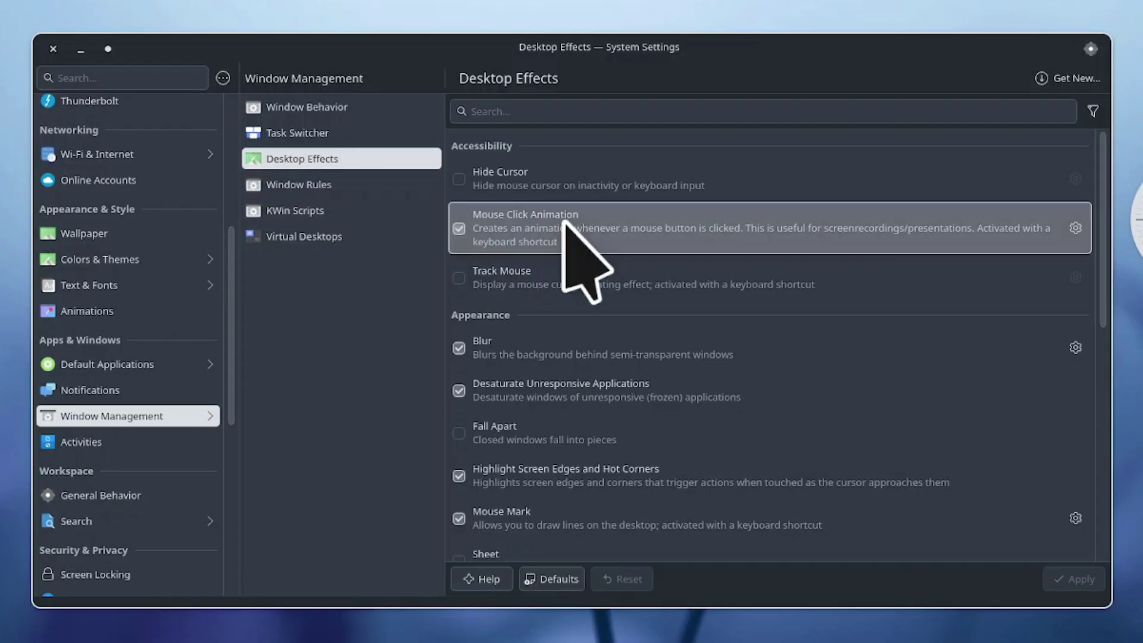
{"action": "scroll", "coordinate": [701, 332], "scroll_direction": "down", "scroll_amount": 10}
{"action": "left_click", "coordinate": [320, 189]}
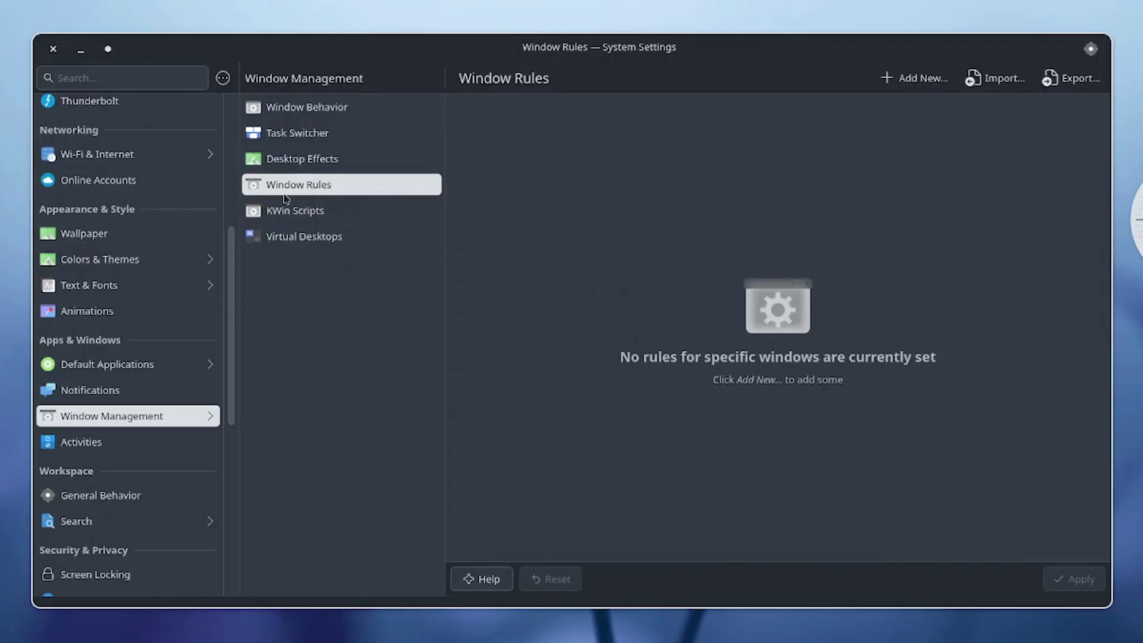
{"action": "left_click", "coordinate": [359, 210]}
{"action": "left_click", "coordinate": [366, 188]}
{"action": "left_click", "coordinate": [310, 219]}
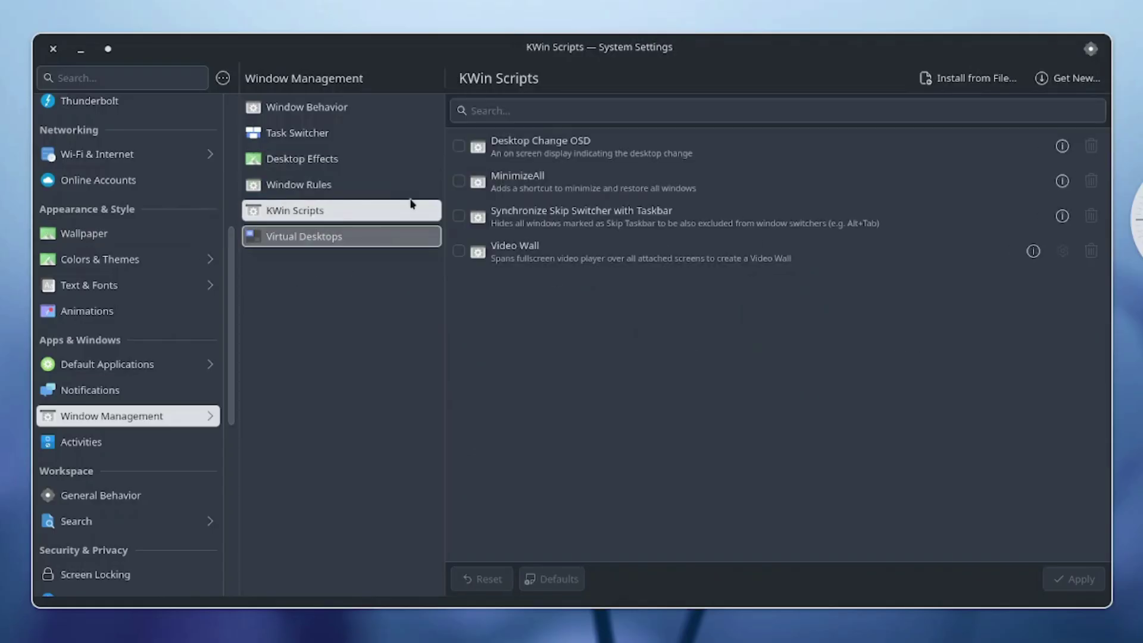
{"action": "left_click", "coordinate": [324, 245]}
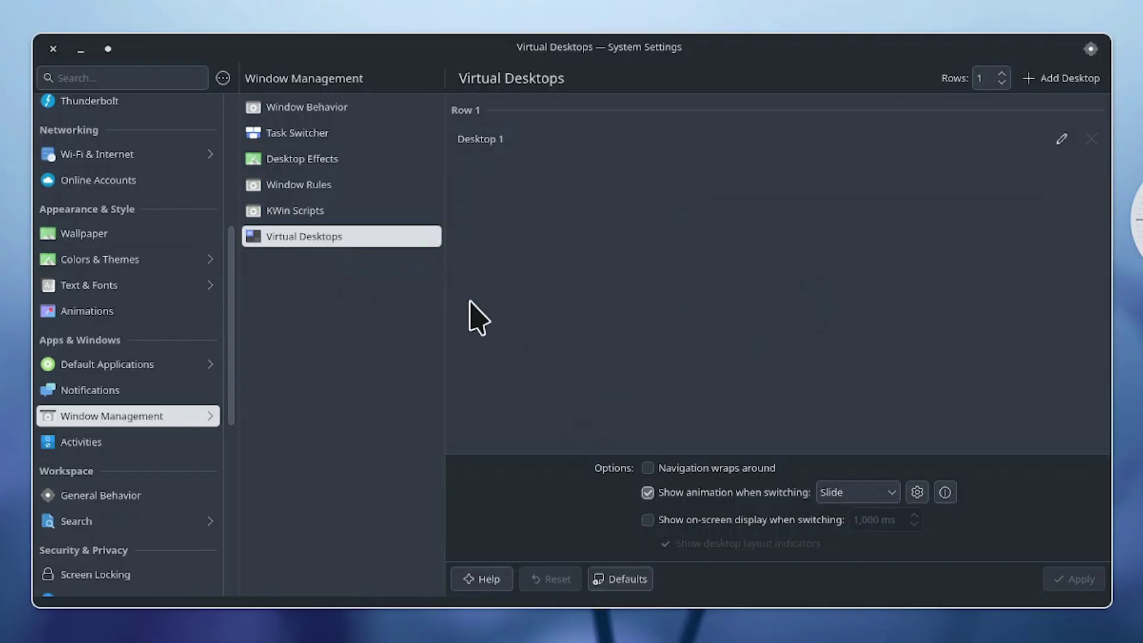
Move the System Settings window across the desktop and minimize it.
{"action": "left_click_drag", "start_coordinate": [288, 51], "coordinate": [380, 12]}
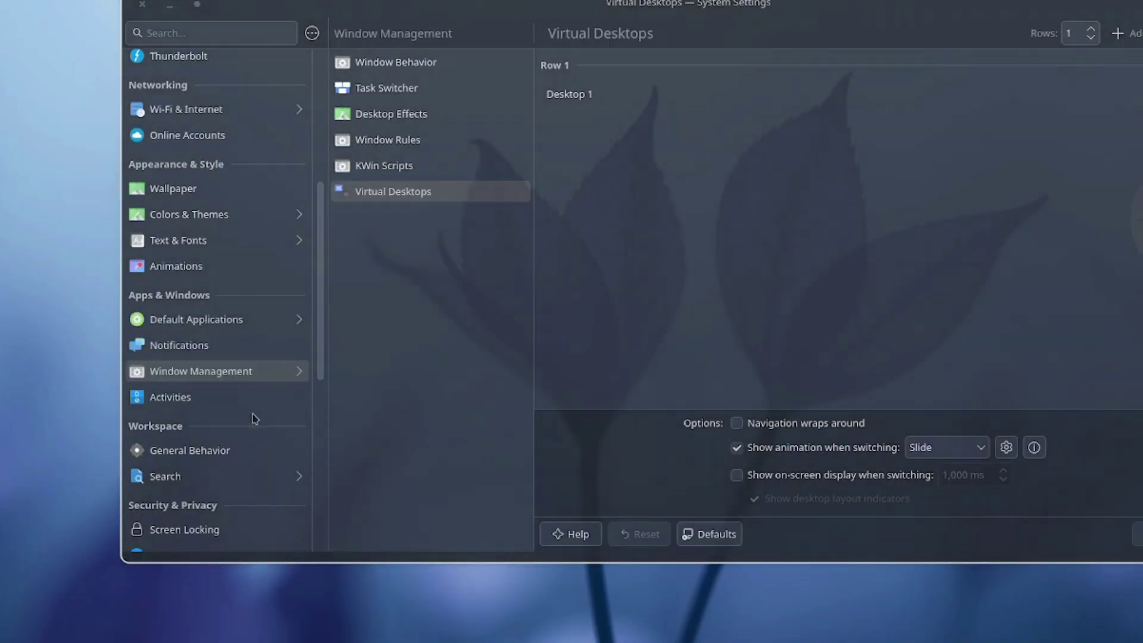
{"action": "left_click", "coordinate": [253, 419]}
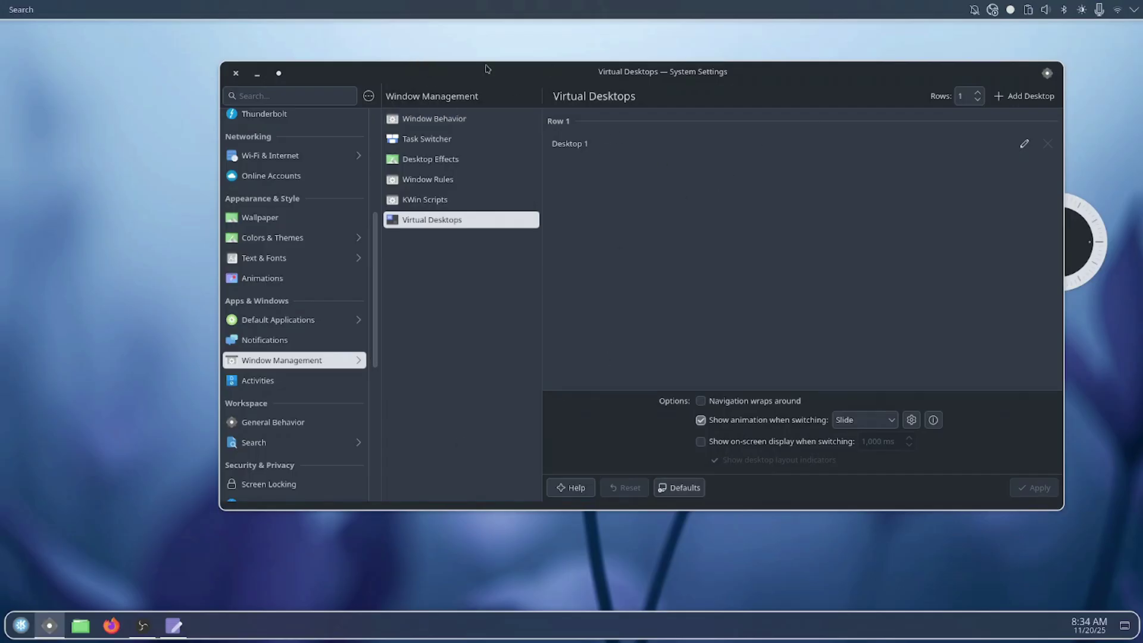
{"action": "left_click", "coordinate": [257, 74]}
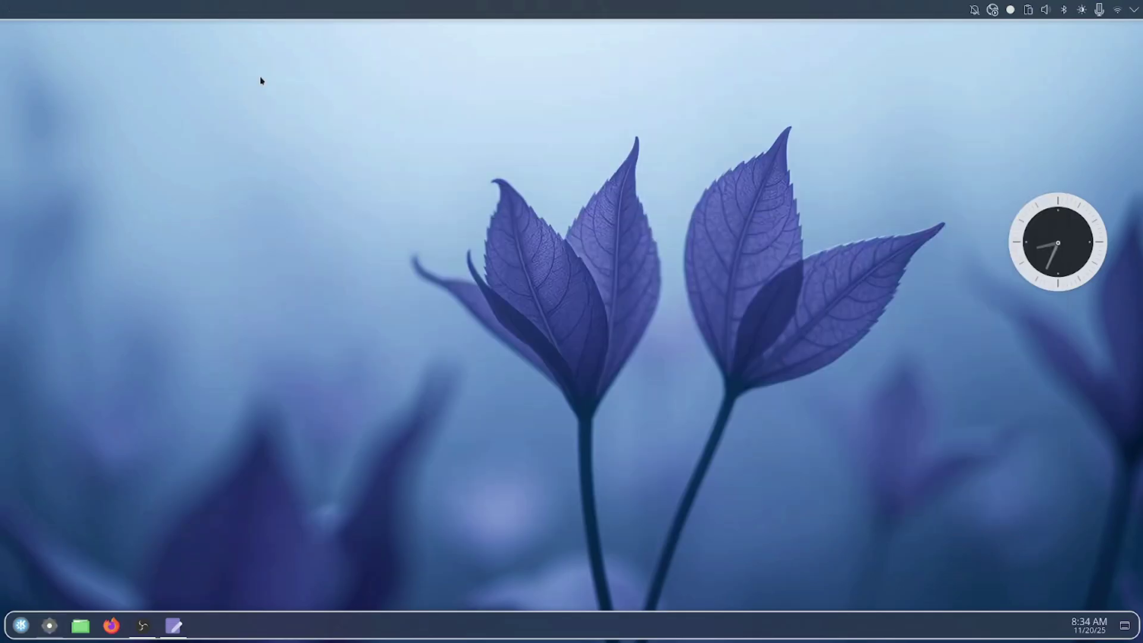
Launch Firefox and search the web for "kde store".
{"action": "left_click", "coordinate": [112, 624]}
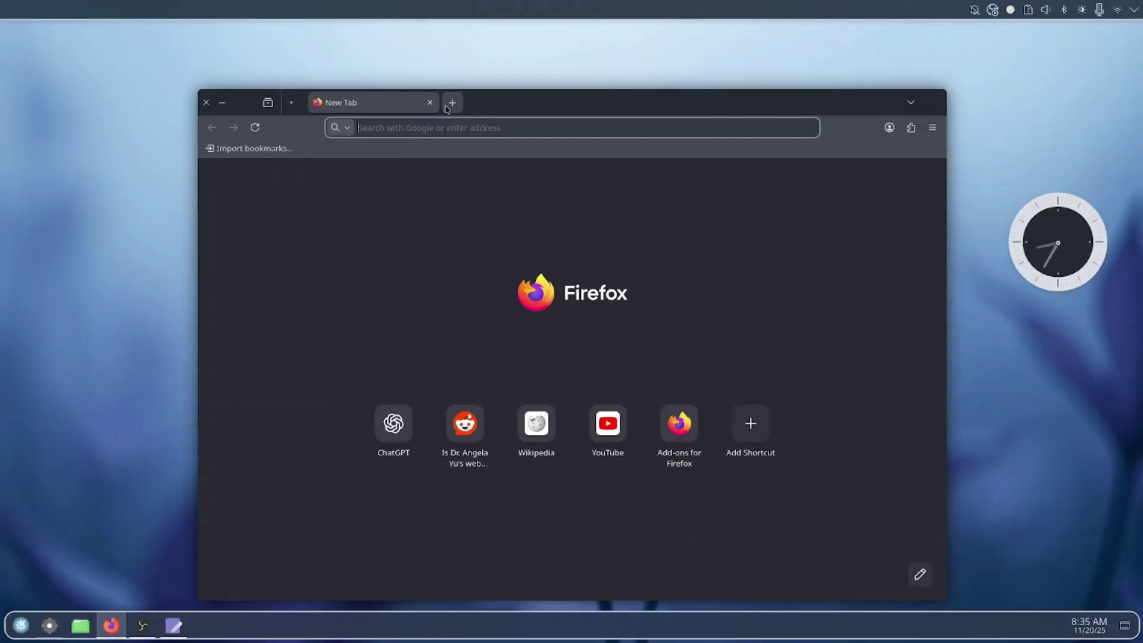
{"action": "type", "text": "kde store"}
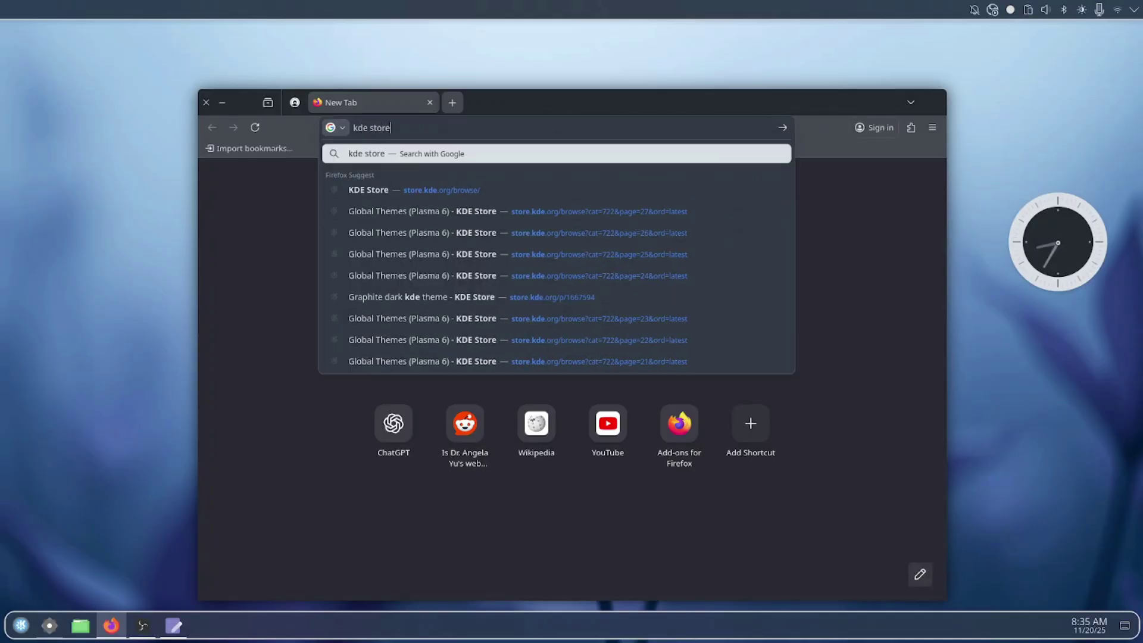
{"action": "key", "text": "Return"}
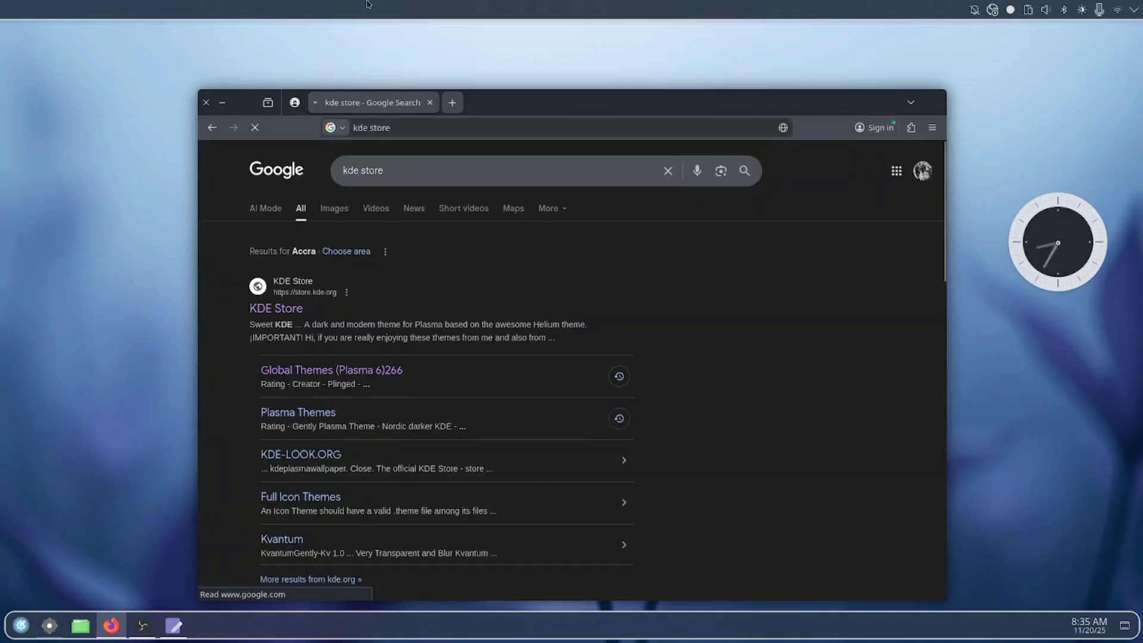
Open the KDE Store from the search results, look through the latest uploads, and browse the Global Themes (Plasma 5) category.
{"action": "left_click", "coordinate": [285, 308]}
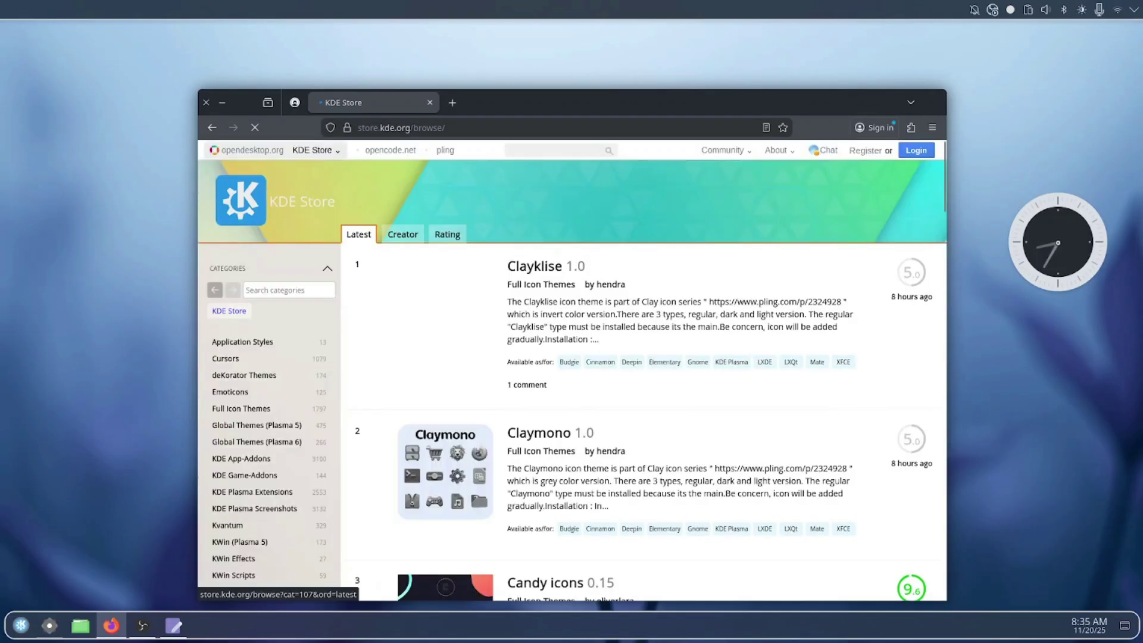
{"action": "scroll", "coordinate": [591, 438], "scroll_direction": "down", "scroll_amount": 15}
{"action": "scroll", "coordinate": [591, 437], "scroll_direction": "down", "scroll_amount": 5}
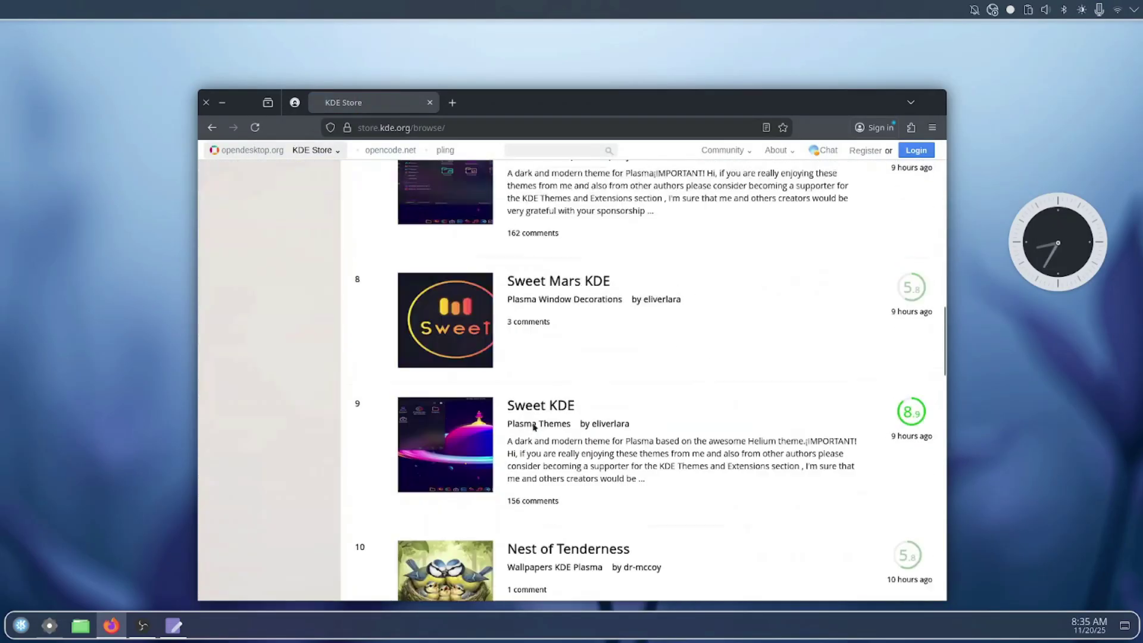
{"action": "scroll", "coordinate": [536, 426], "scroll_direction": "up", "scroll_amount": 20}
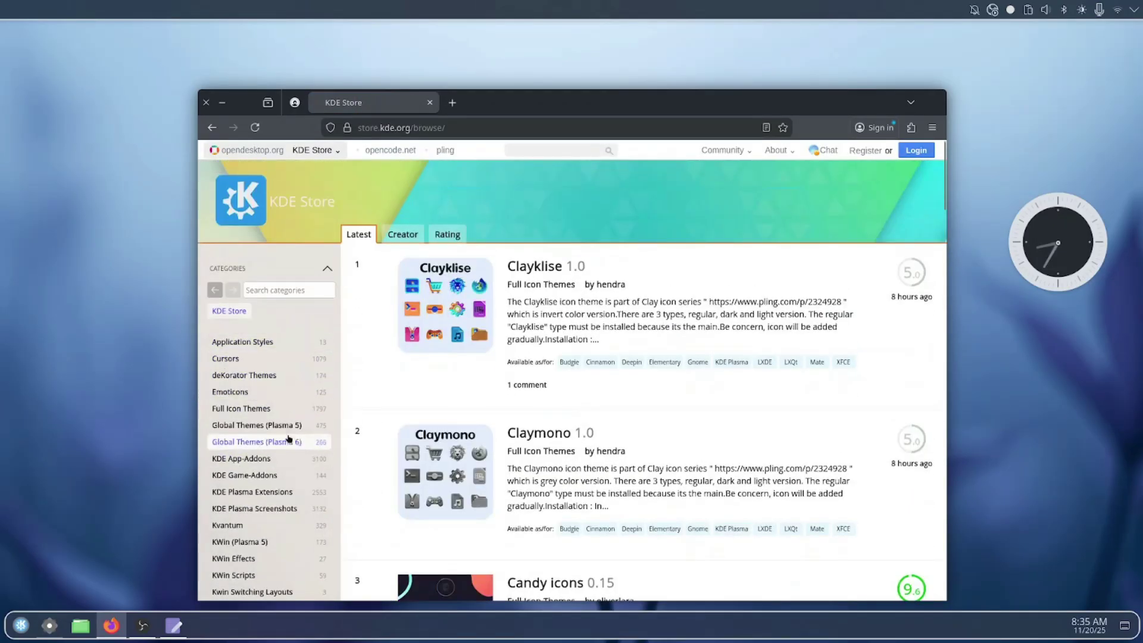
{"action": "left_click", "coordinate": [263, 428]}
{"action": "scroll", "coordinate": [658, 399], "scroll_direction": "down", "scroll_amount": 20}
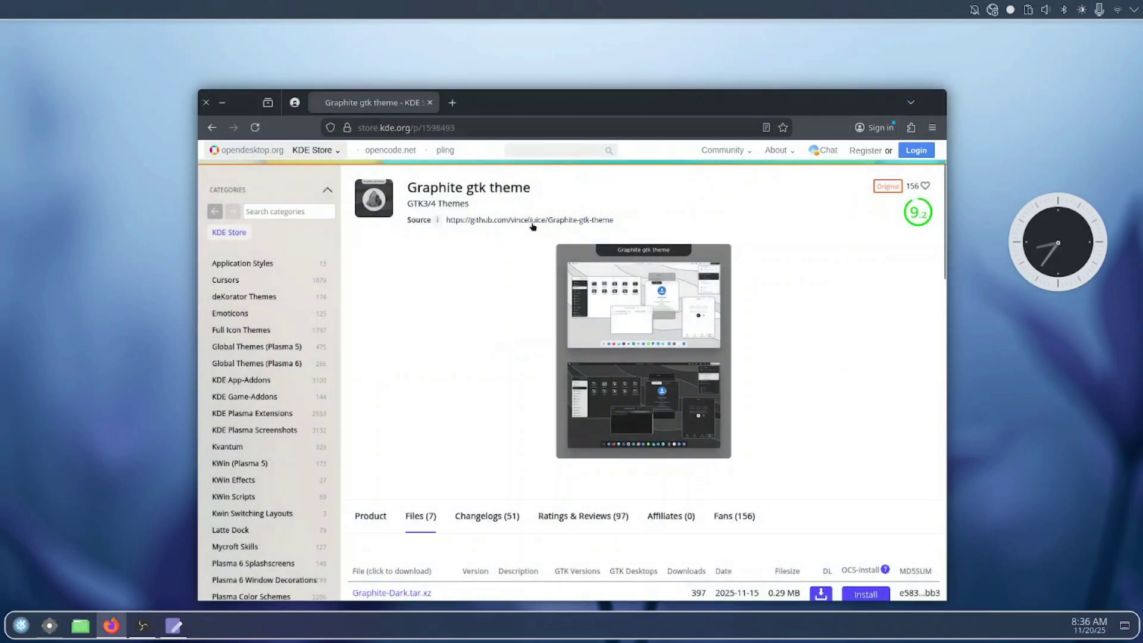
Open the Graphite-gtk-theme repository on GitHub, show its HTTPS clone options, and minimize the browser.
{"action": "left_click", "coordinate": [532, 221]}
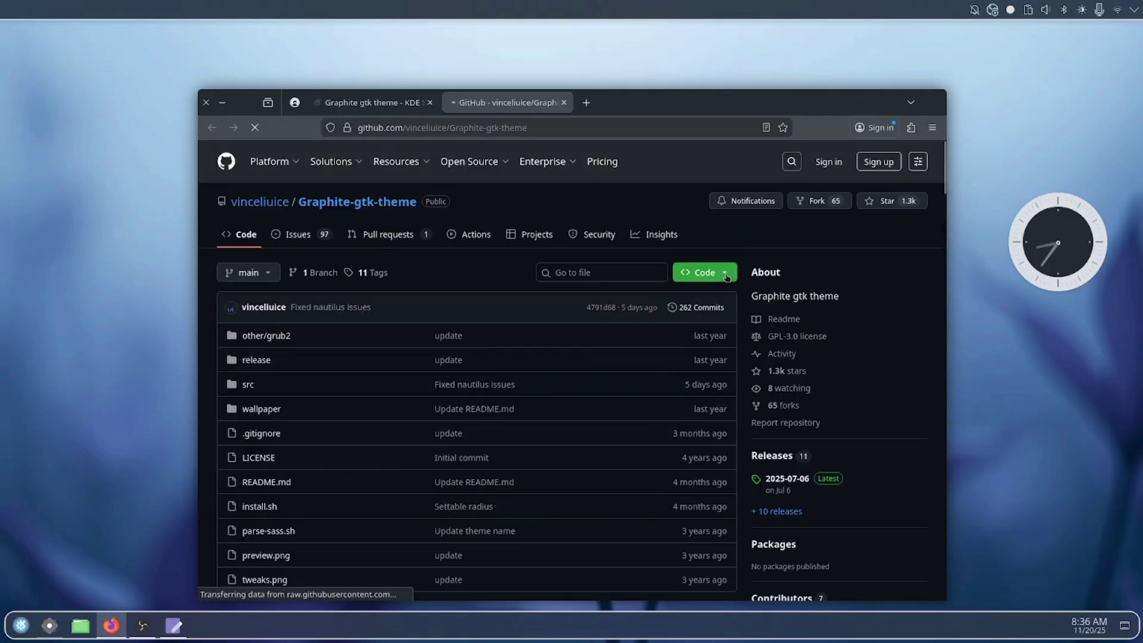
{"action": "left_click", "coordinate": [726, 275]}
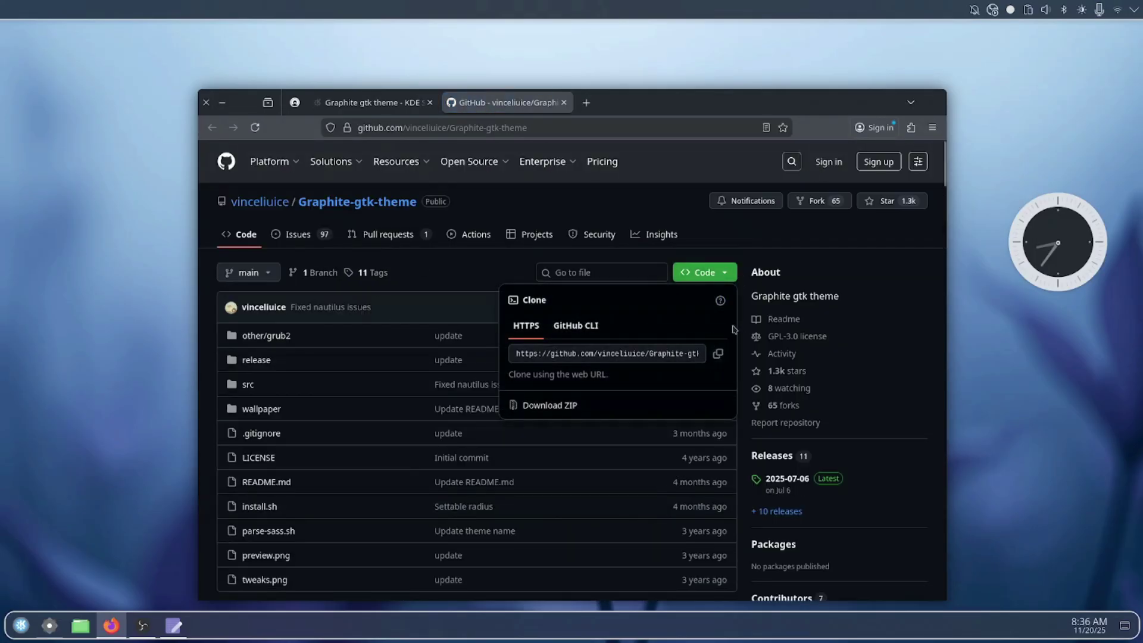
{"action": "left_click", "coordinate": [227, 104]}
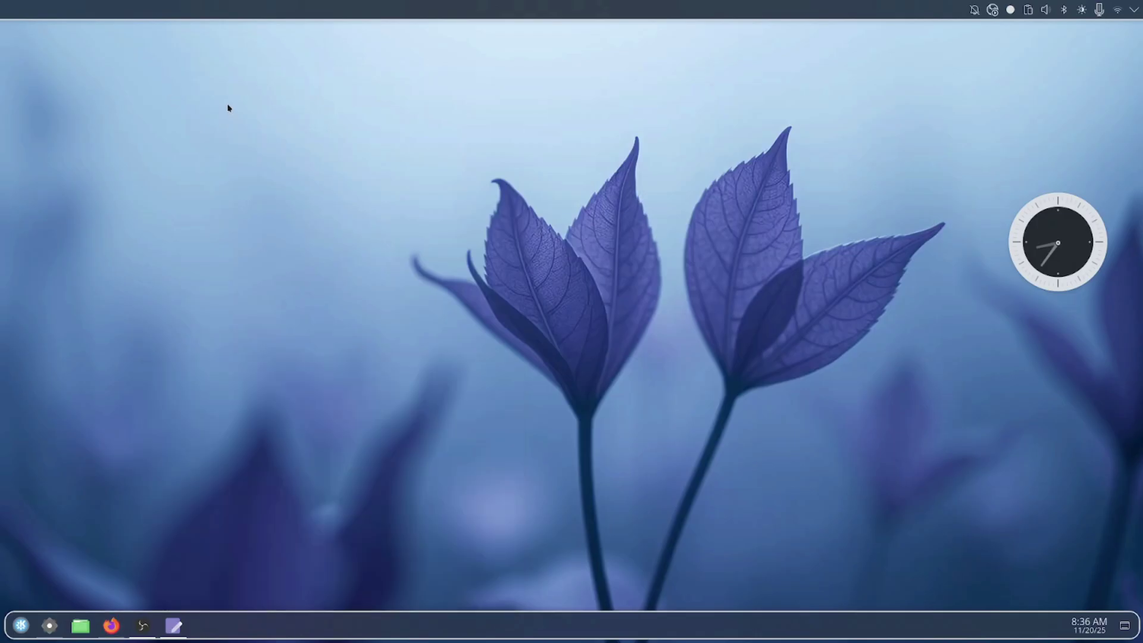
Launch Konsole and try to clone the Graphite-kde-theme.git repository from GitHub with git clone.
{"action": "key", "text": "super"}
{"action": "type", "text": "kosn"}
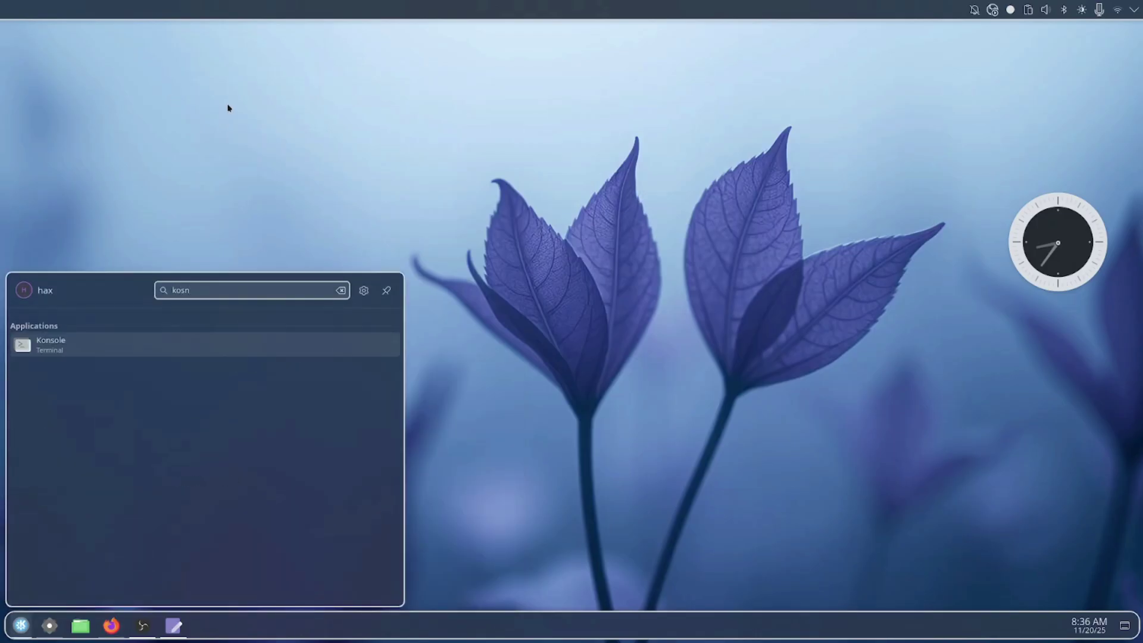
{"action": "key", "text": "Return"}
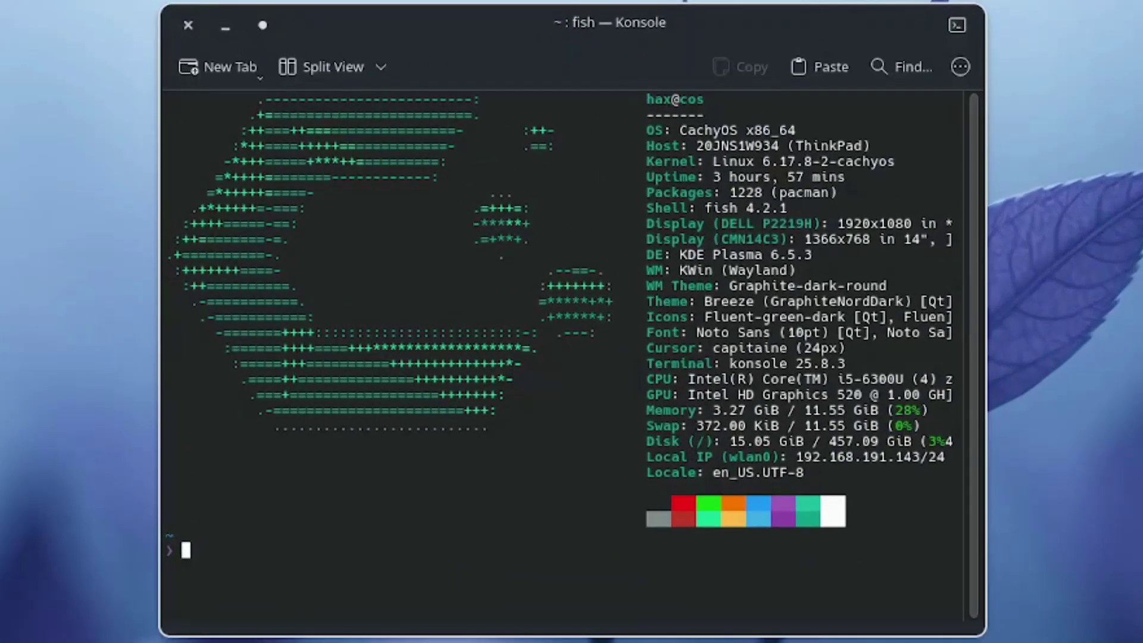
{"action": "type", "text": "git clone"}
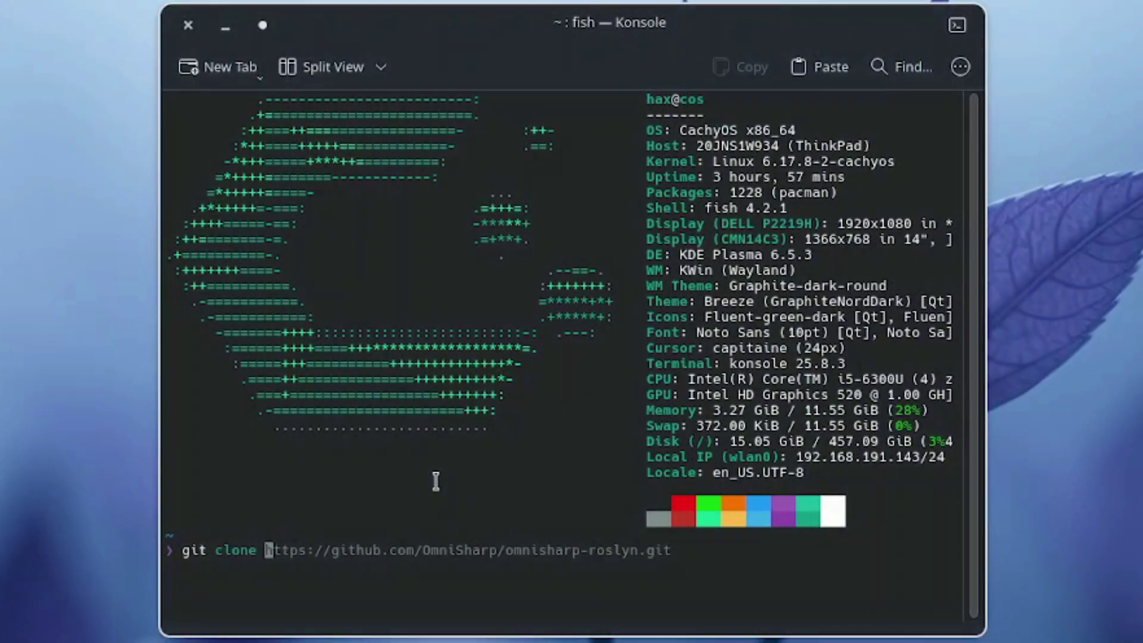
{"action": "type", "text": "https://github.com/vinceliuice/Graphite-kde-theme.git"}
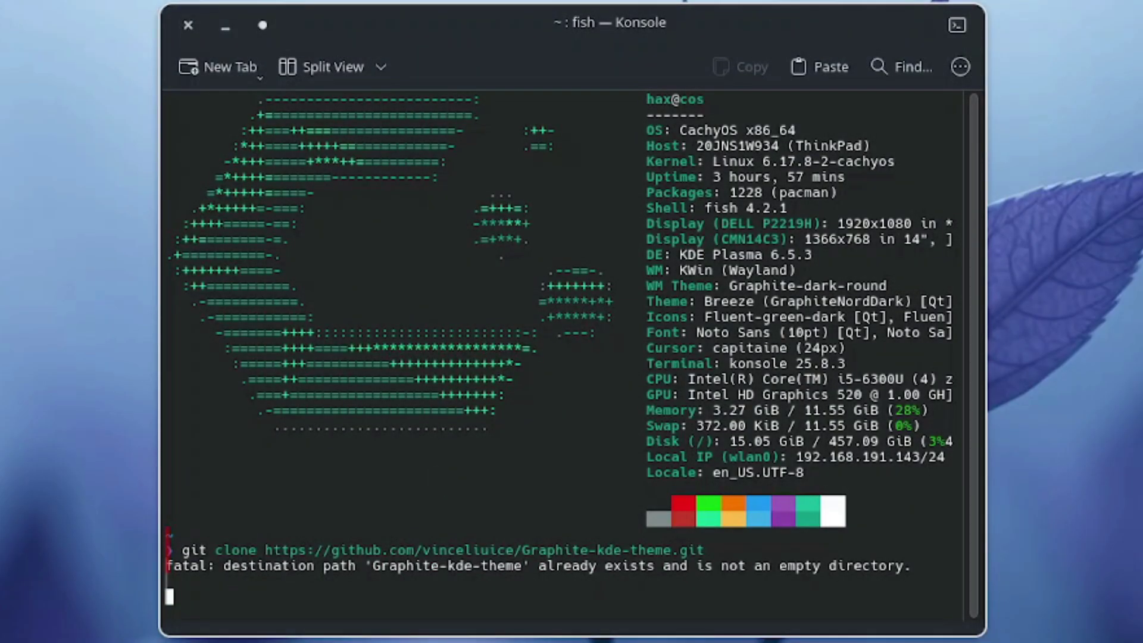
Change into the Graphite-kde-theme directory and list its files.
{"action": "type", "text": "cd G"}
{"action": "key", "text": "Tab"}
{"action": "key", "text": "Return"}
{"action": "type", "text": "ls"}
{"action": "key", "text": "Return"}
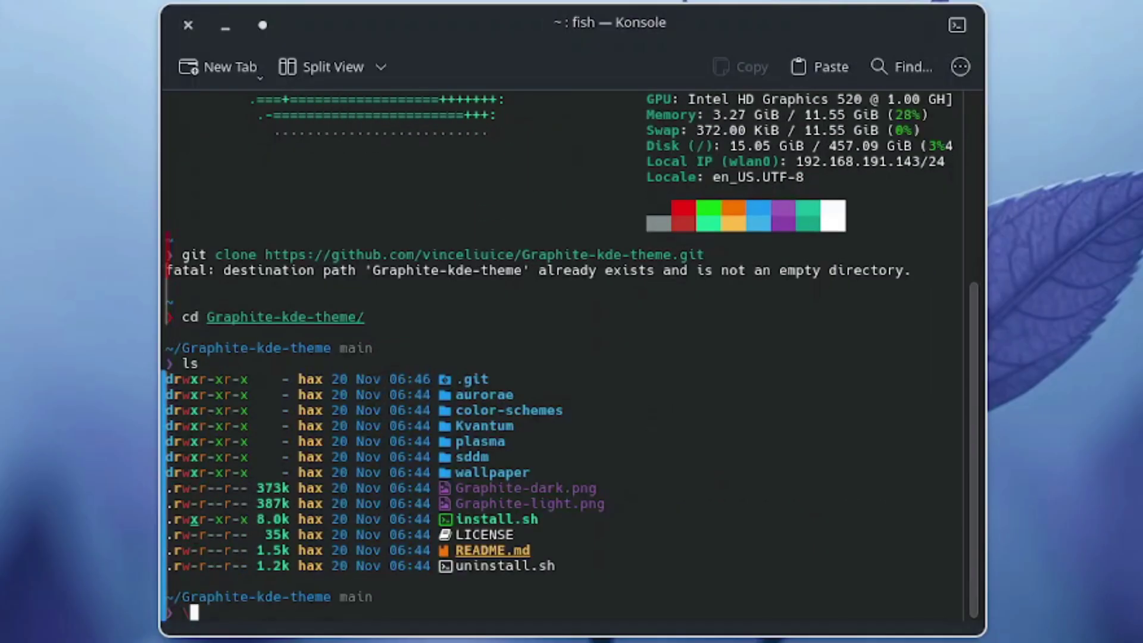
Print the contents of the install.sh script in the terminal with cat.
{"action": "type", "text": "\\"}
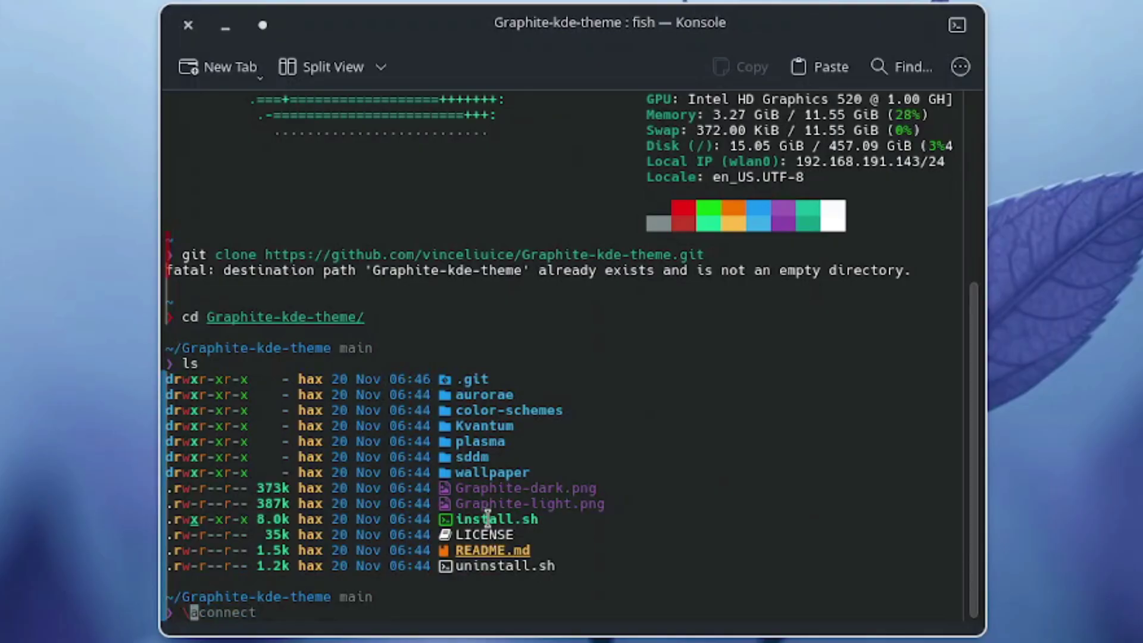
{"action": "double_click", "coordinate": [487, 519]}
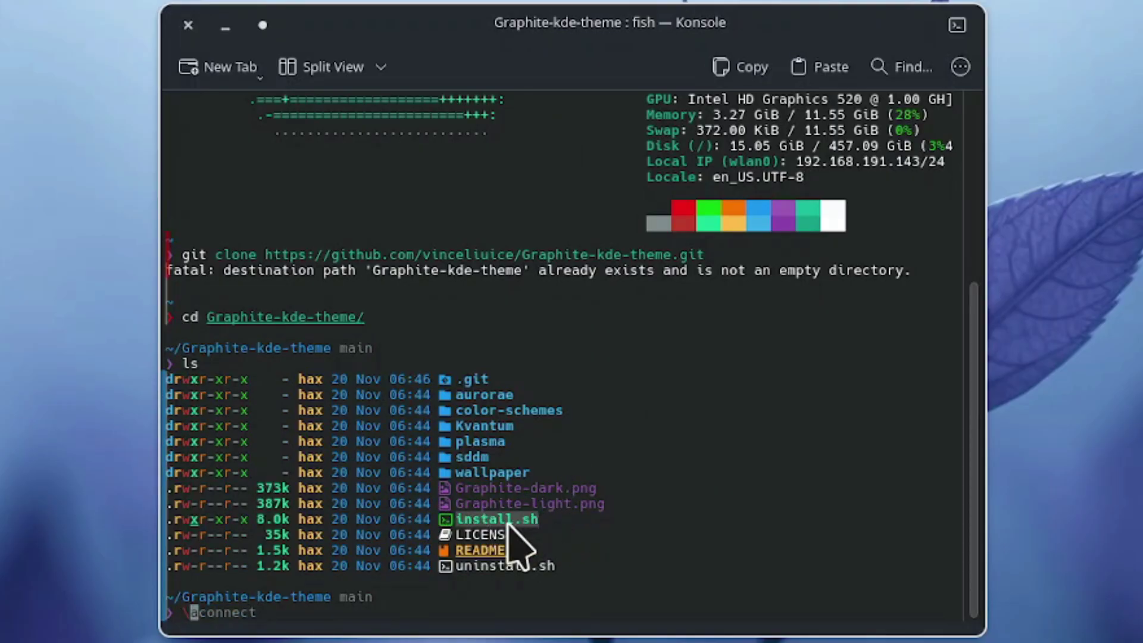
{"action": "type", "text": "cat "}
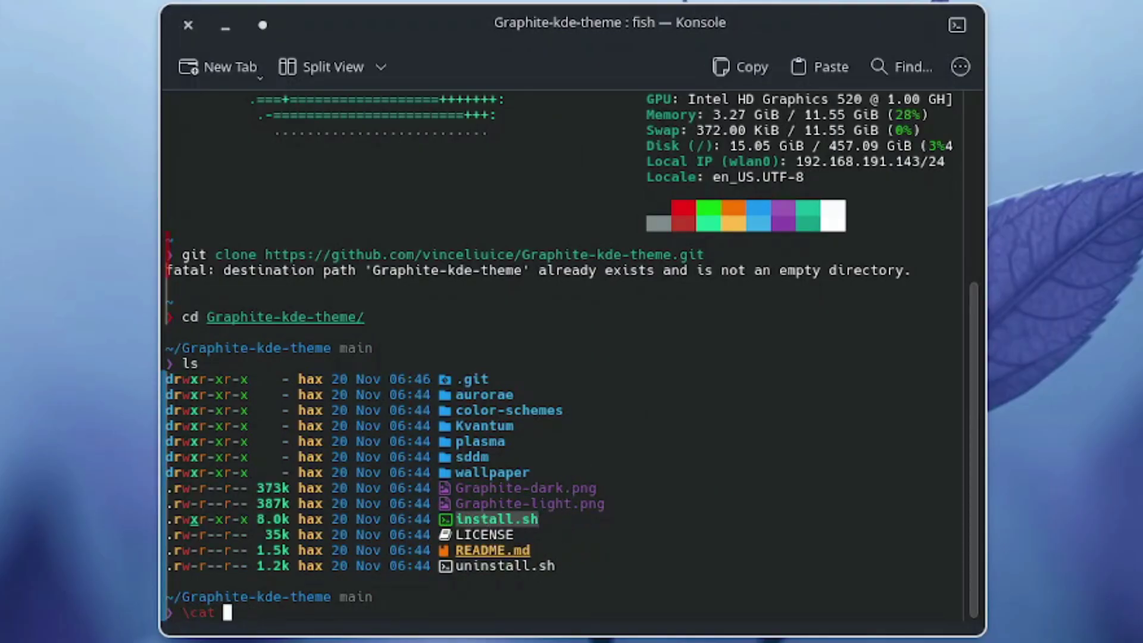
{"action": "type", "text": "install.sh"}
{"action": "key", "text": "Return"}
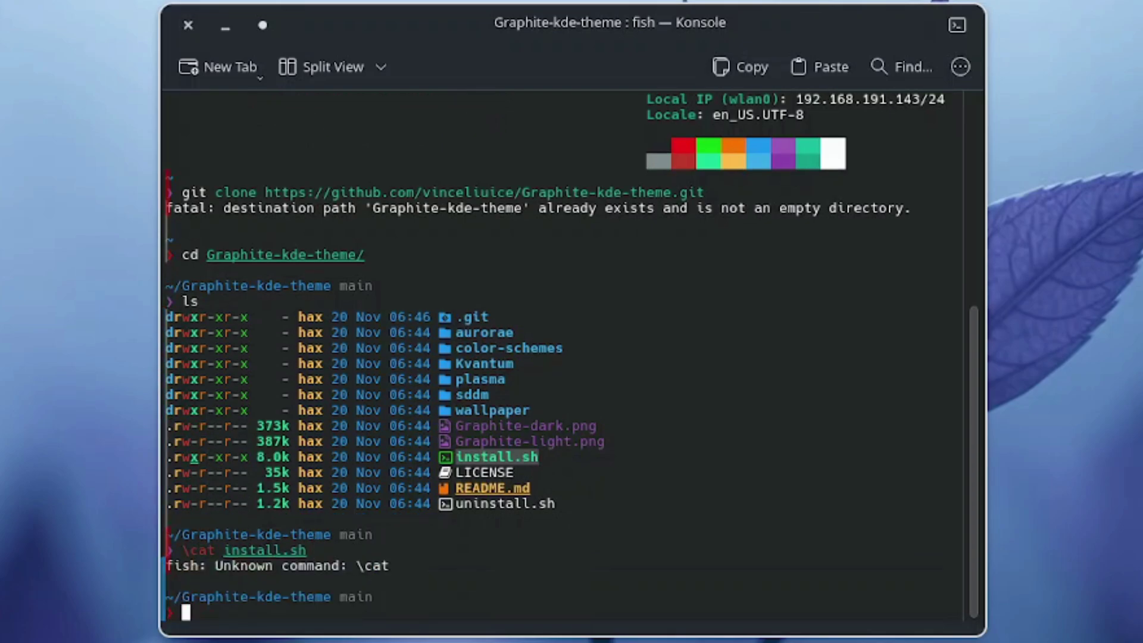
{"action": "key", "text": "Up"}
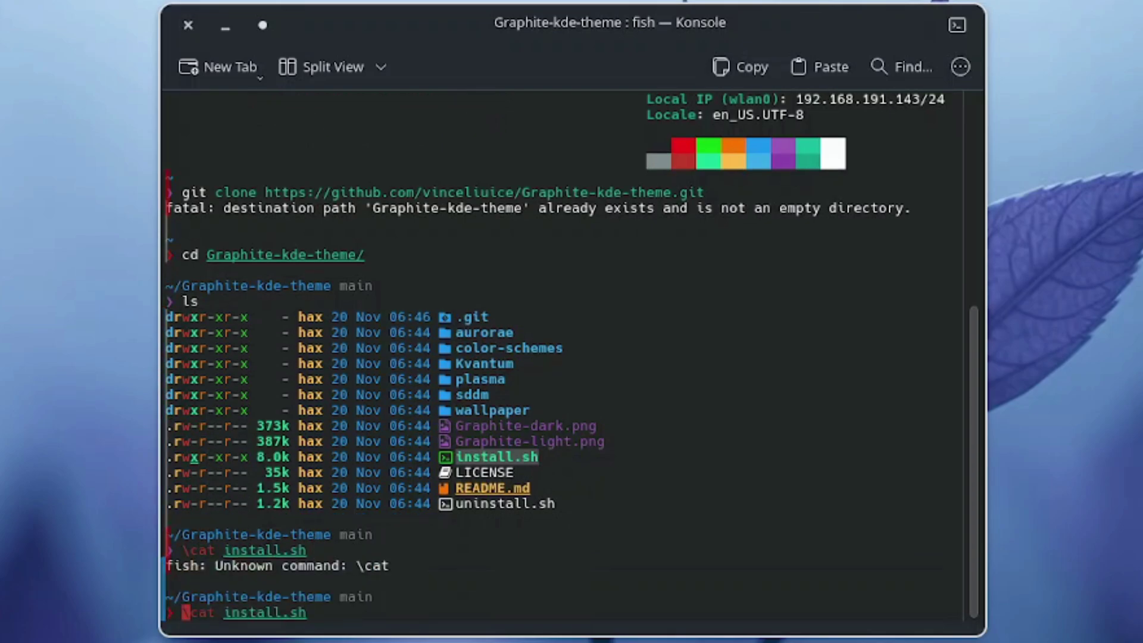
{"action": "key", "text": "Delete"}
{"action": "key", "text": "Return"}
Read through the printed install.sh script, examining its destination directories, theme and color variants, and install commands.
{"action": "scroll", "coordinate": [605, 312], "scroll_direction": "up", "scroll_amount": 20}
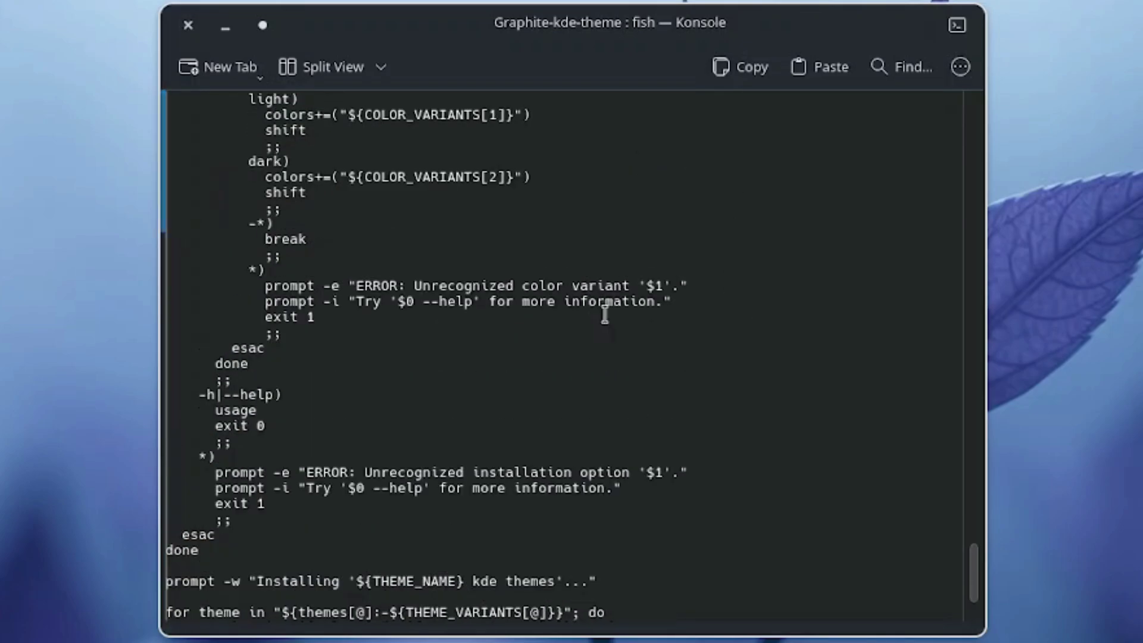
{"action": "right_click", "coordinate": [619, 336]}
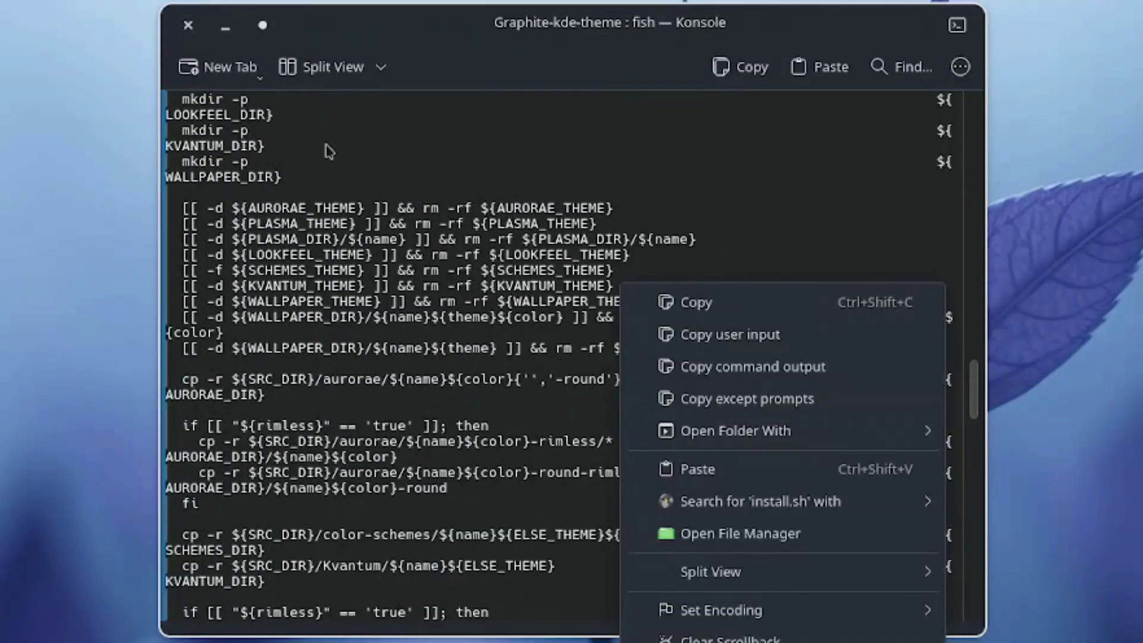
{"action": "left_click", "coordinate": [341, 178]}
{"action": "scroll", "coordinate": [340, 176], "scroll_direction": "up", "scroll_amount": 15}
{"action": "scroll", "coordinate": [369, 244], "scroll_direction": "up", "scroll_amount": 10}
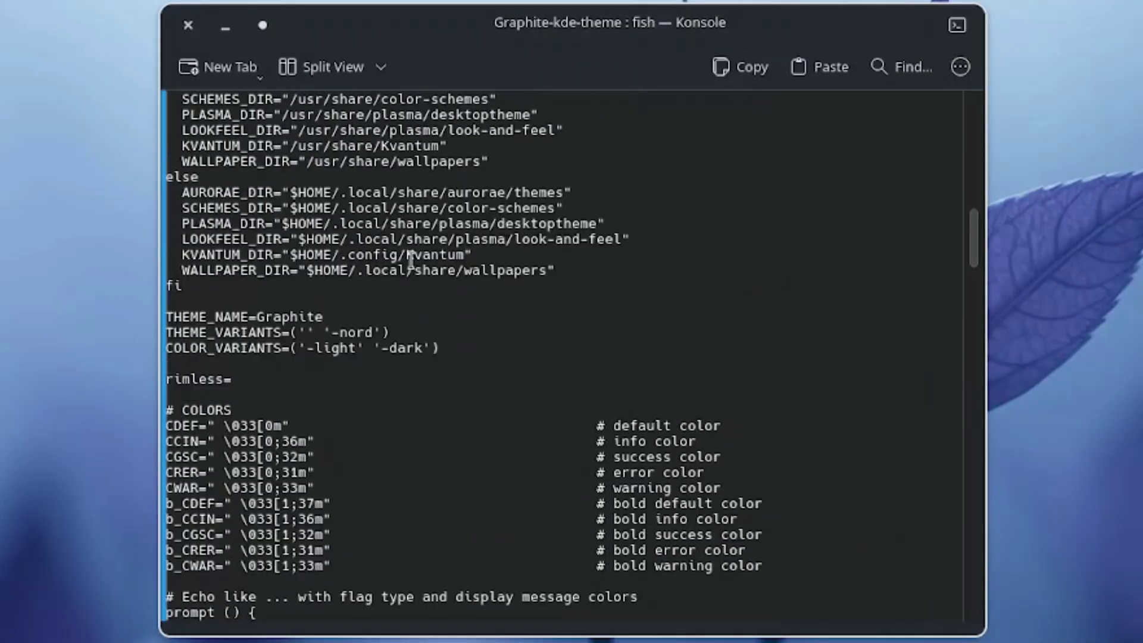
{"action": "scroll", "coordinate": [411, 259], "scroll_direction": "up", "scroll_amount": 11}
{"action": "scroll", "coordinate": [410, 260], "scroll_direction": "down", "scroll_amount": 6}
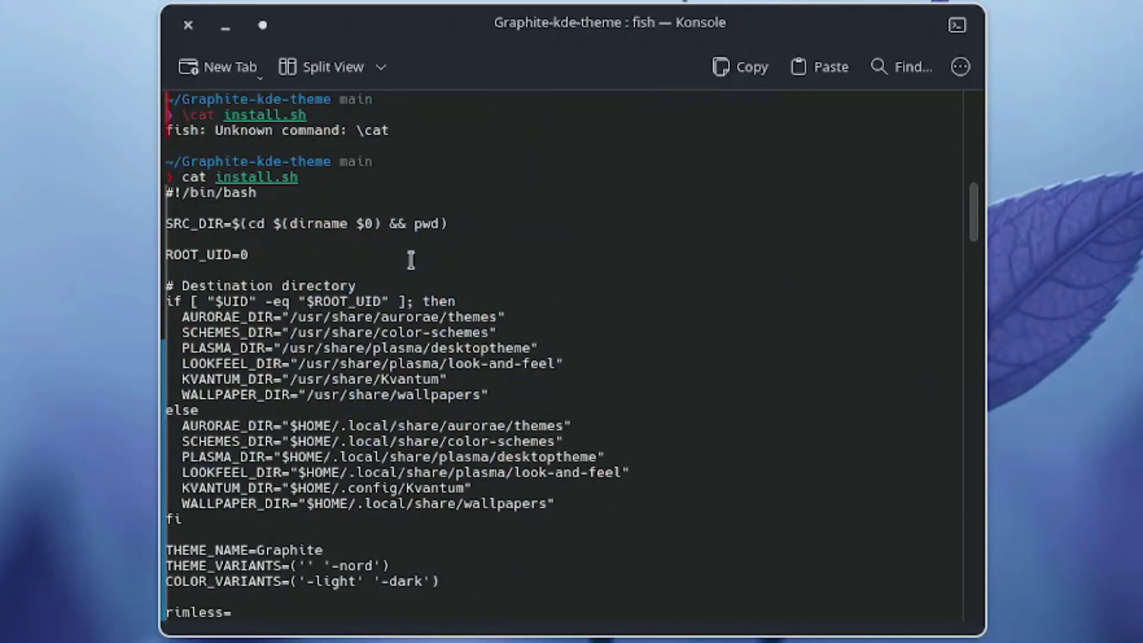
{"action": "scroll", "coordinate": [409, 259], "scroll_direction": "down", "scroll_amount": 10}
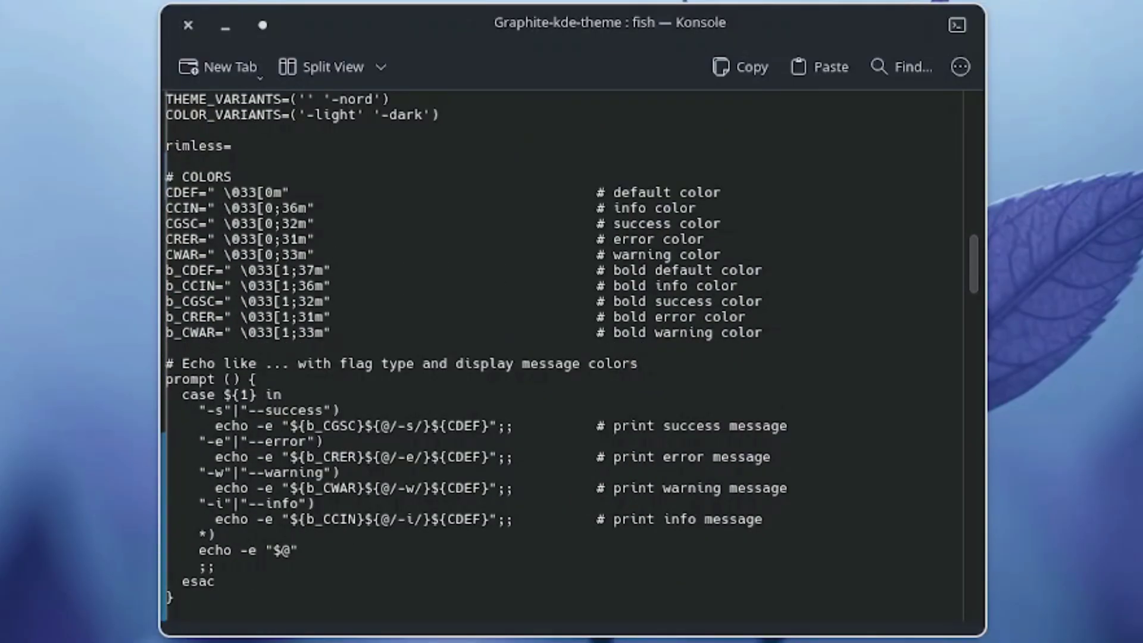
{"action": "scroll", "coordinate": [530, 350], "scroll_direction": "down", "scroll_amount": 20}
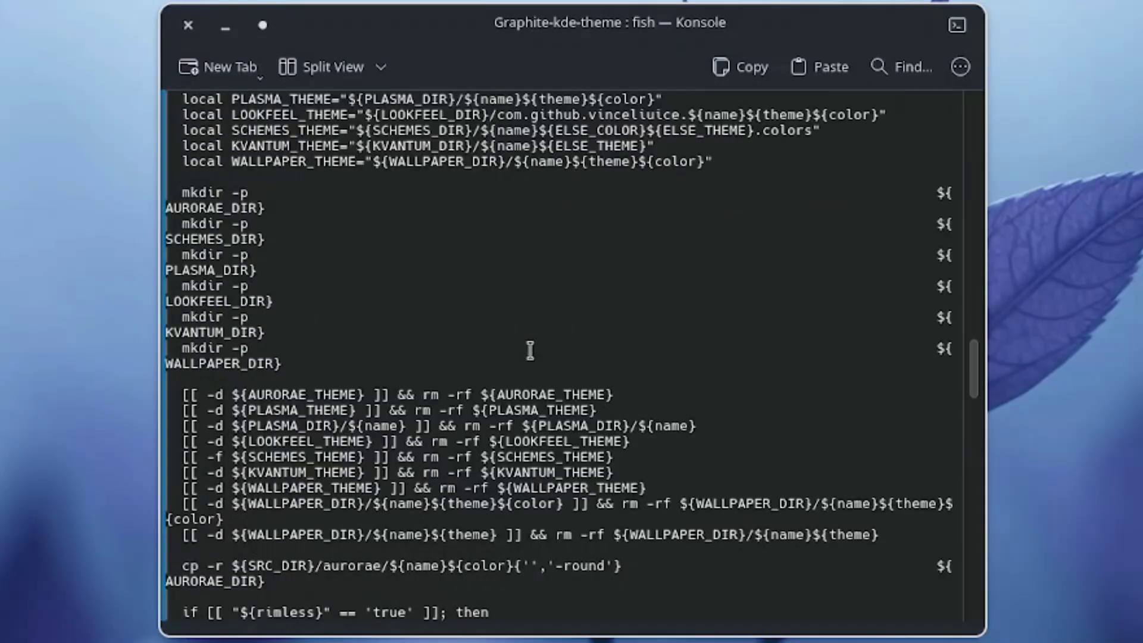
Run ./install.sh to install the Graphite KDE themes and highlight its output.
{"action": "type", "text": "./install.sh"}
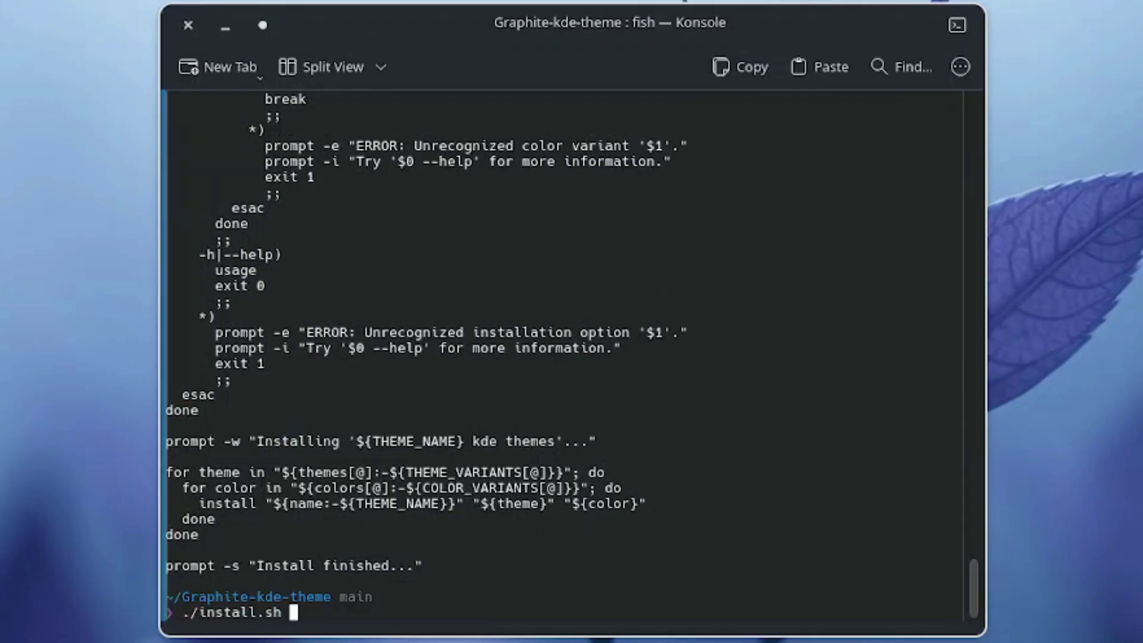
{"action": "key", "text": "Return"}
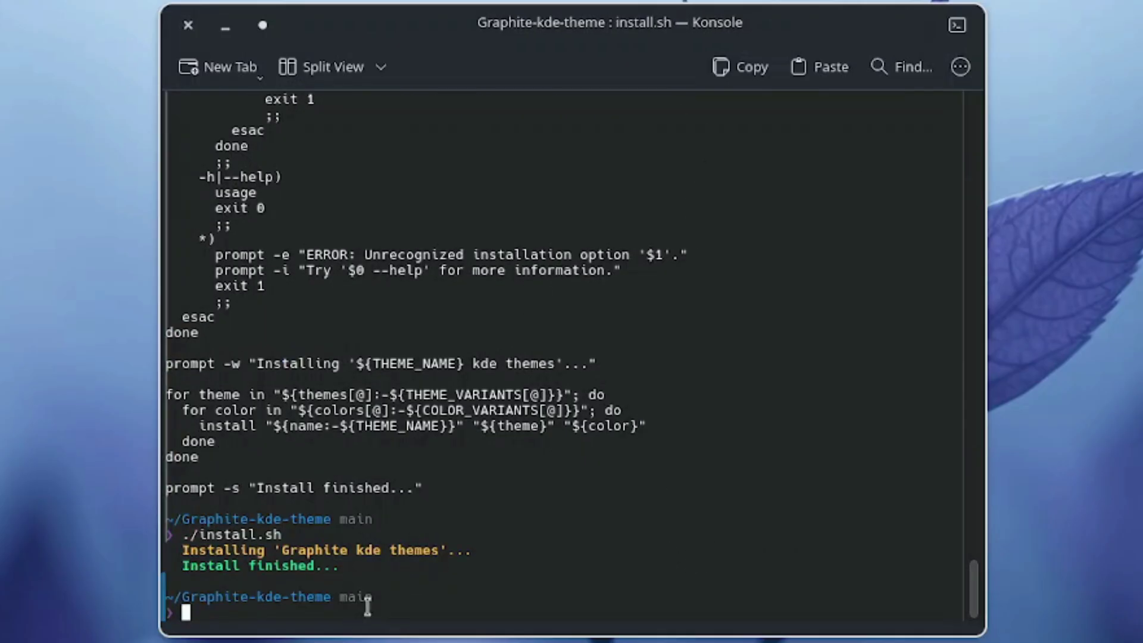
{"action": "left_click_drag", "start_coordinate": [350, 569], "coordinate": [168, 535]}
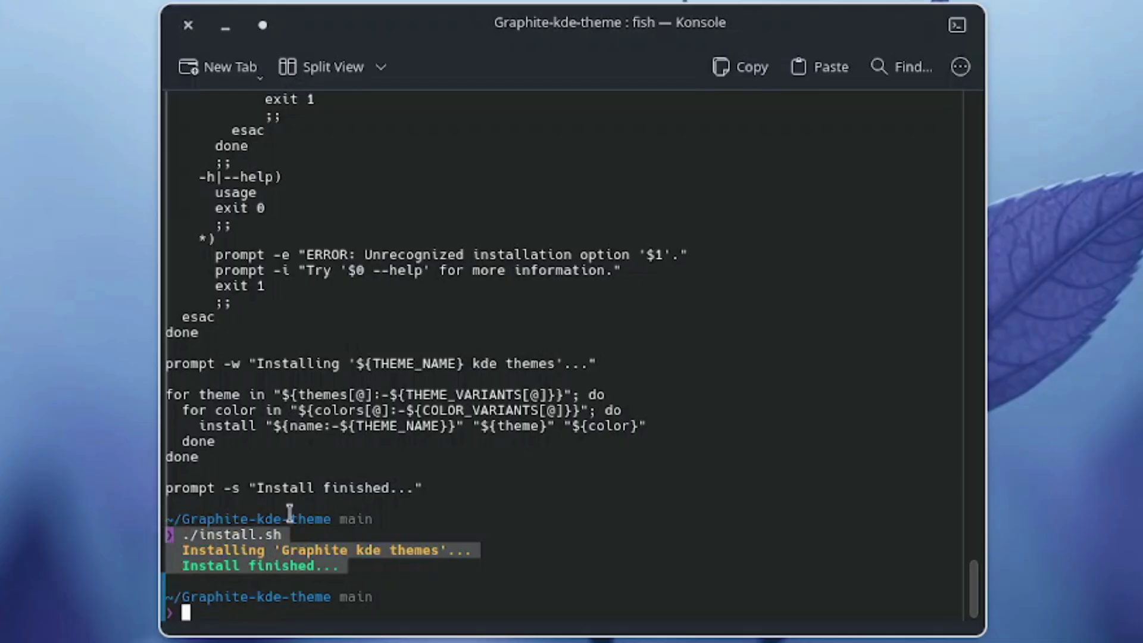
{"action": "left_click", "coordinate": [329, 494]}
Minimize the Konsole window to clear the desktop.
{"action": "left_click_drag", "start_coordinate": [415, 36], "coordinate": [240, 0]}
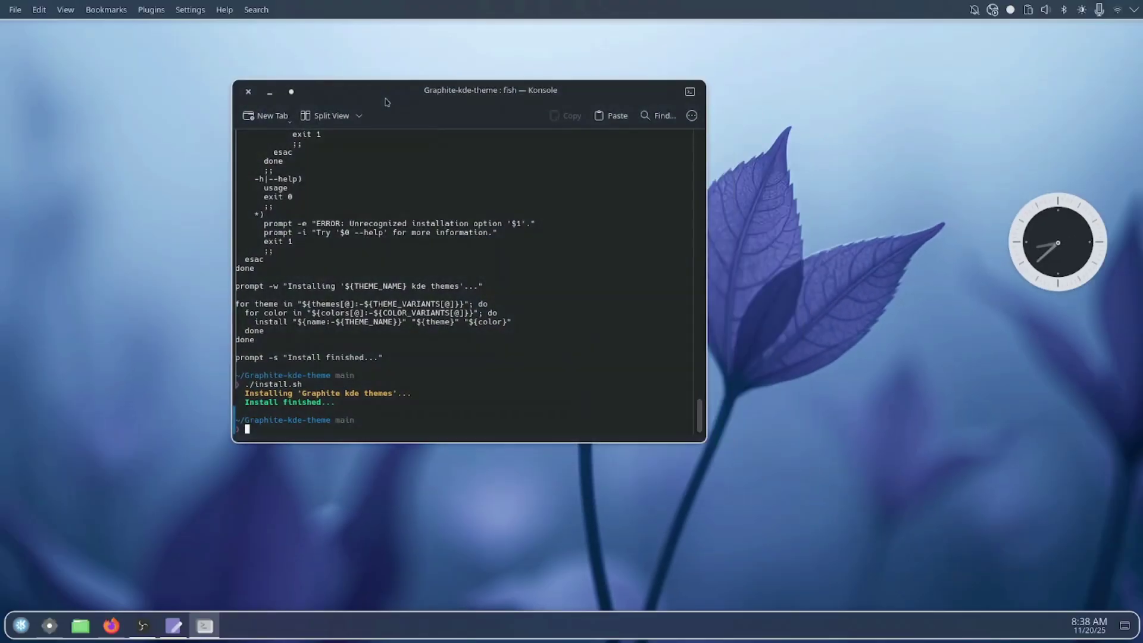
{"action": "left_click", "coordinate": [698, 476]}
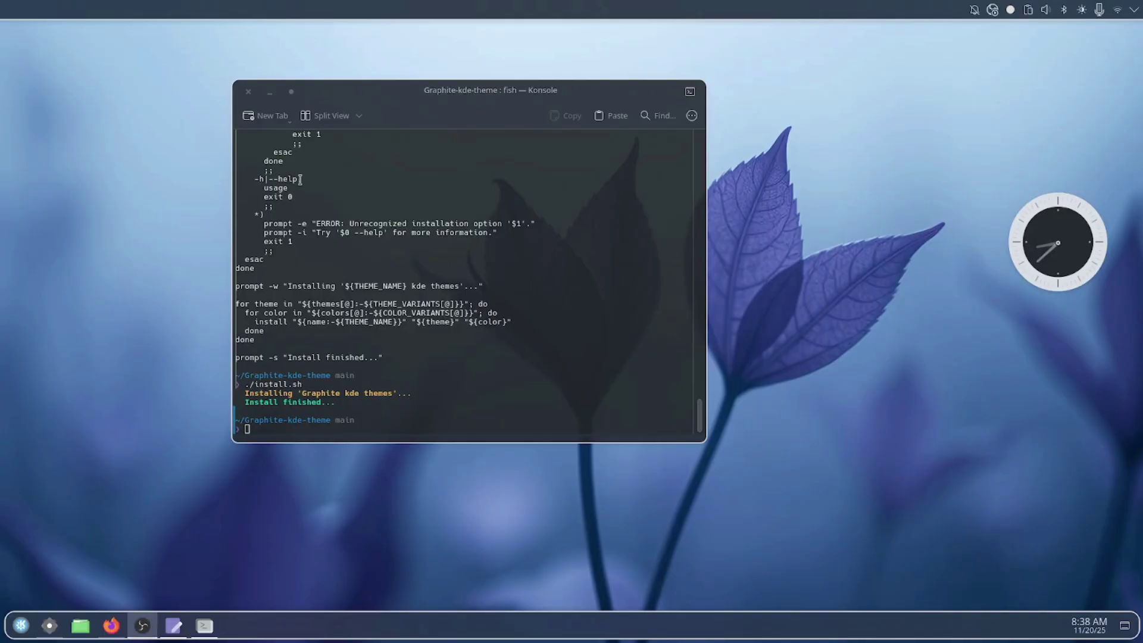
{"action": "left_click", "coordinate": [270, 94]}
Open the Dolphin file manager and view the Documents folder.
{"action": "mouse_move", "coordinate": [178, 626]}
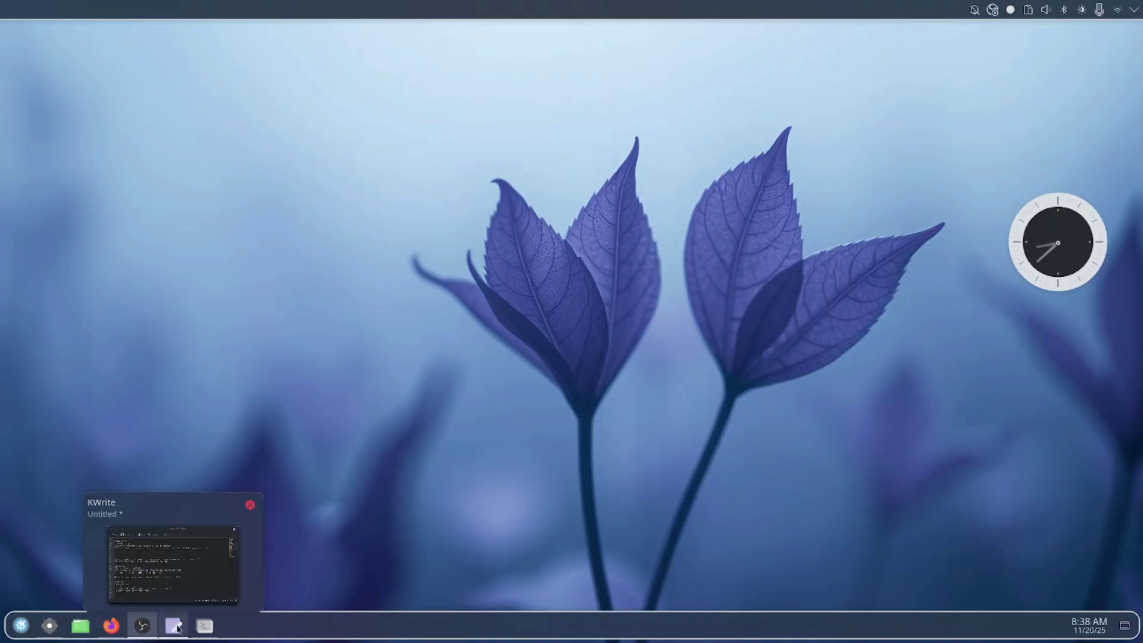
{"action": "left_click", "coordinate": [86, 628]}
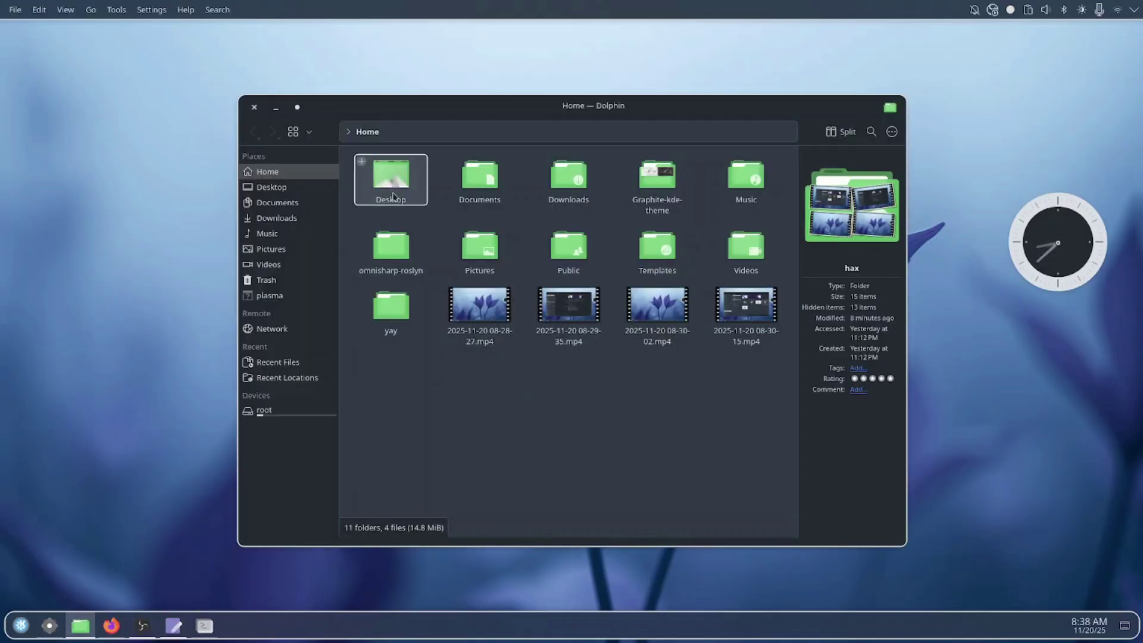
{"action": "left_click", "coordinate": [278, 202]}
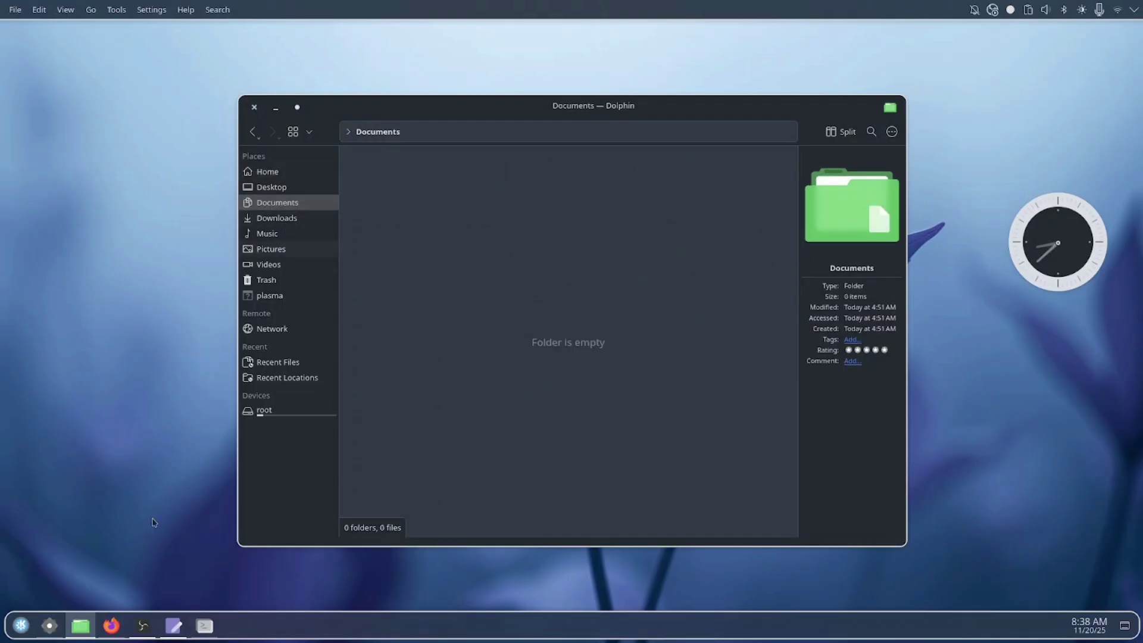
Switch to Firefox and look through the Graphite gtk theme page on the KDE Store, including its downloadable files and related themes.
{"action": "left_click", "coordinate": [111, 625]}
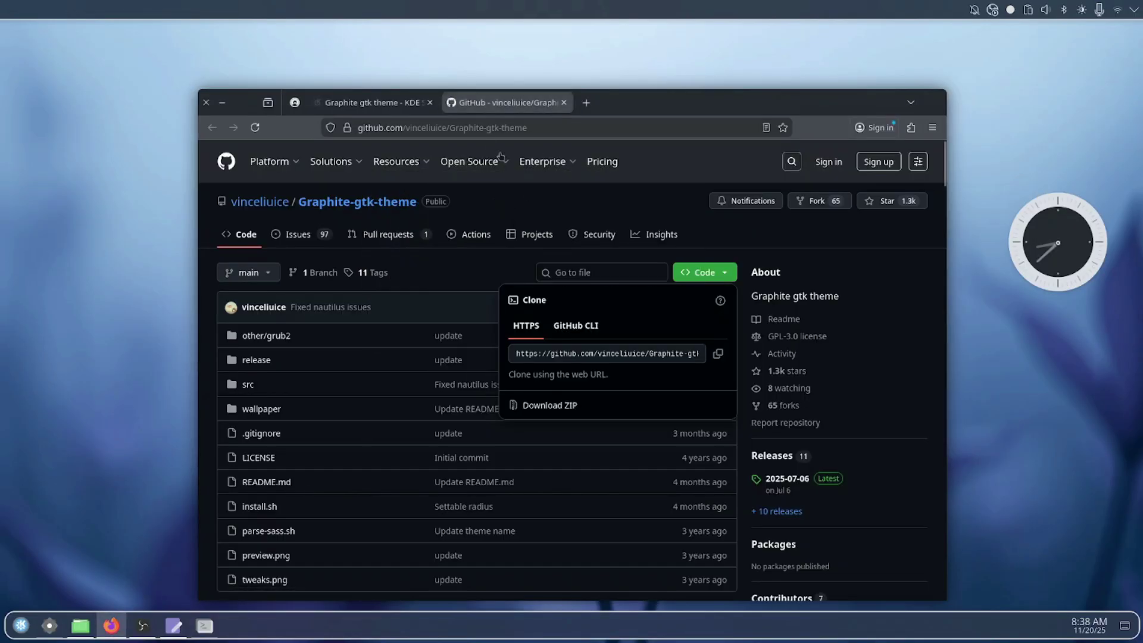
{"action": "left_click", "coordinate": [369, 103]}
{"action": "scroll", "coordinate": [710, 316], "scroll_direction": "down", "scroll_amount": 4}
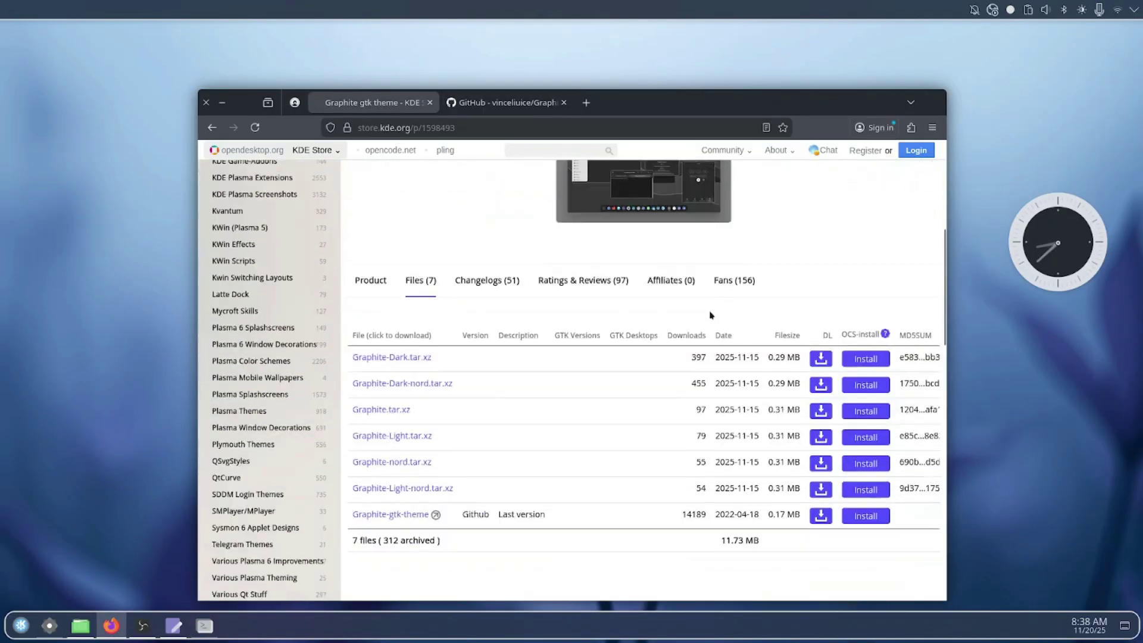
{"action": "scroll", "coordinate": [710, 316], "scroll_direction": "down", "scroll_amount": 15}
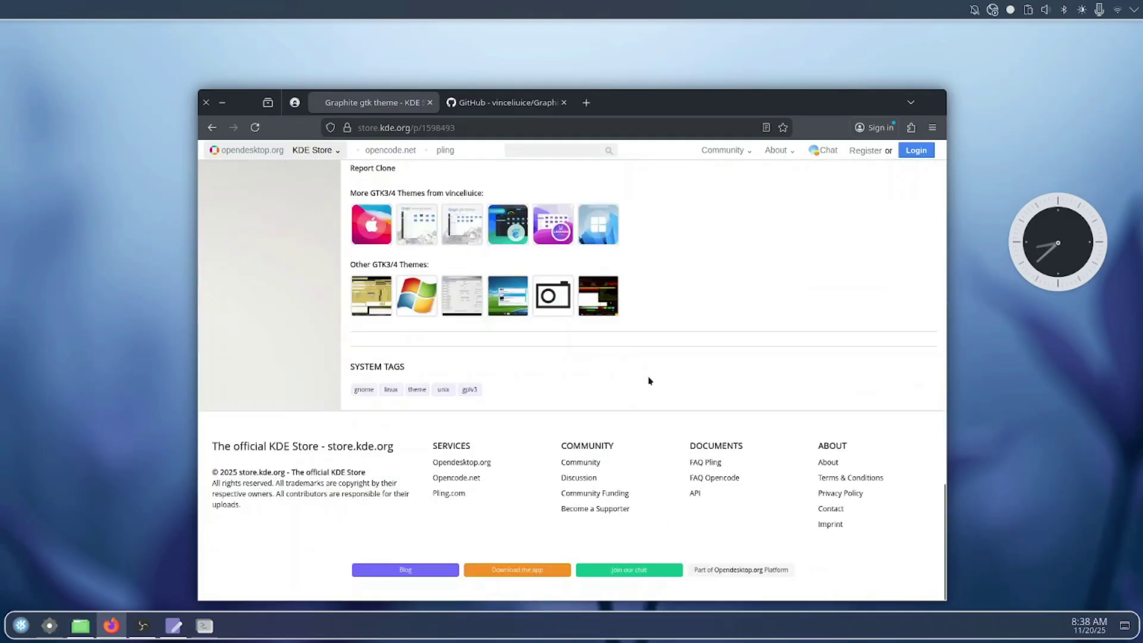
{"action": "scroll", "coordinate": [737, 304], "scroll_direction": "up", "scroll_amount": 14}
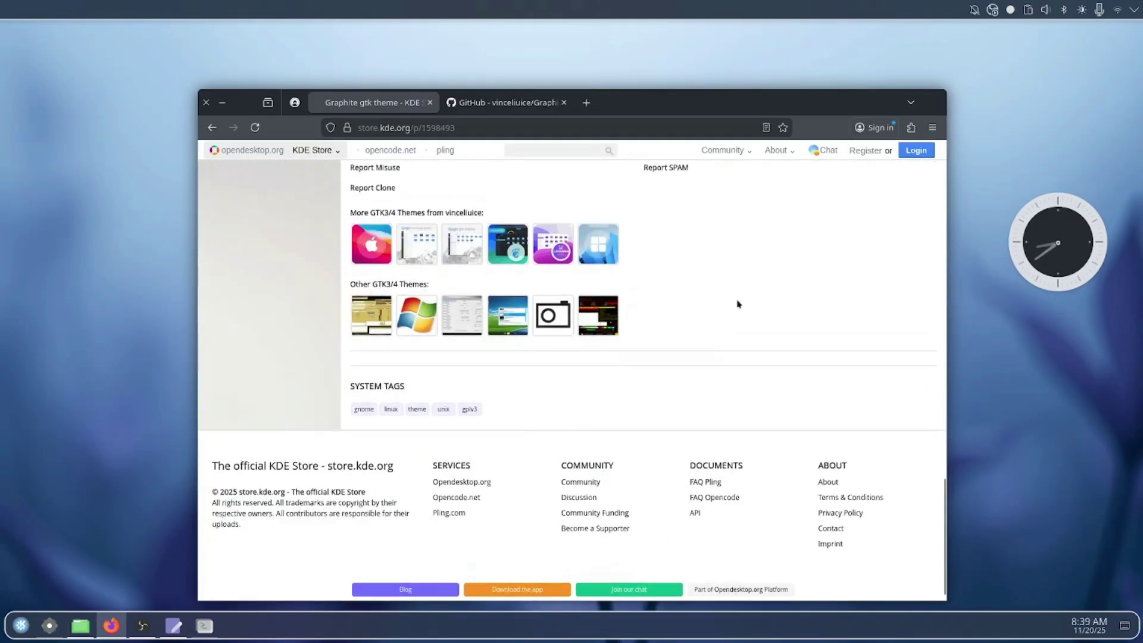
Minimize Firefox and look through Dolphin's global menus, including the view options and menu search.
{"action": "left_click", "coordinate": [224, 105]}
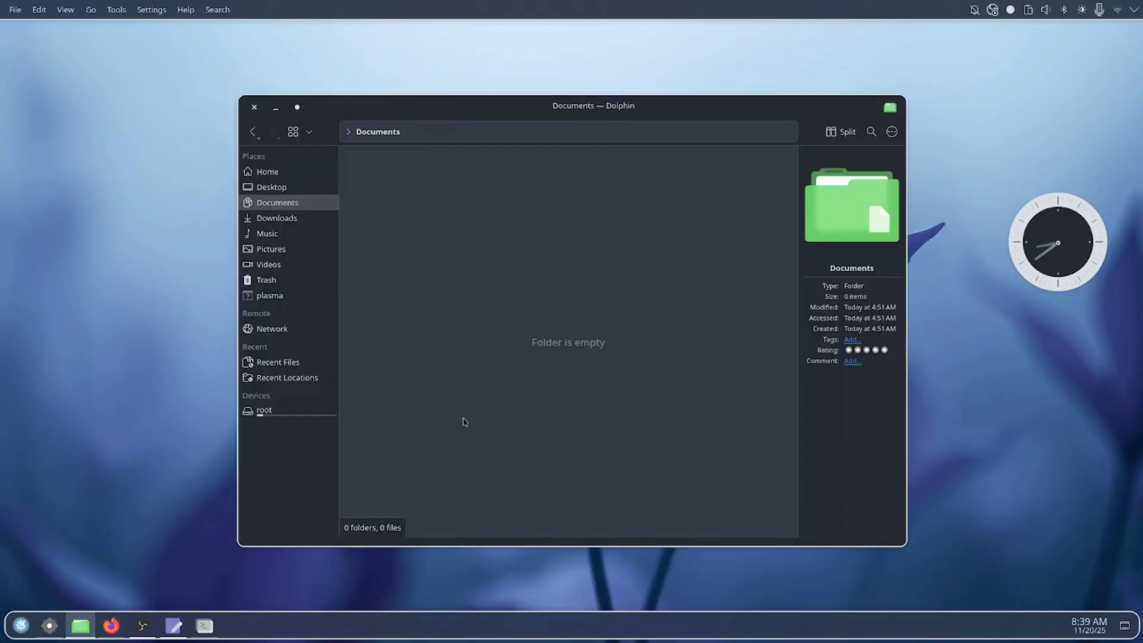
{"action": "left_click", "coordinate": [15, 10]}
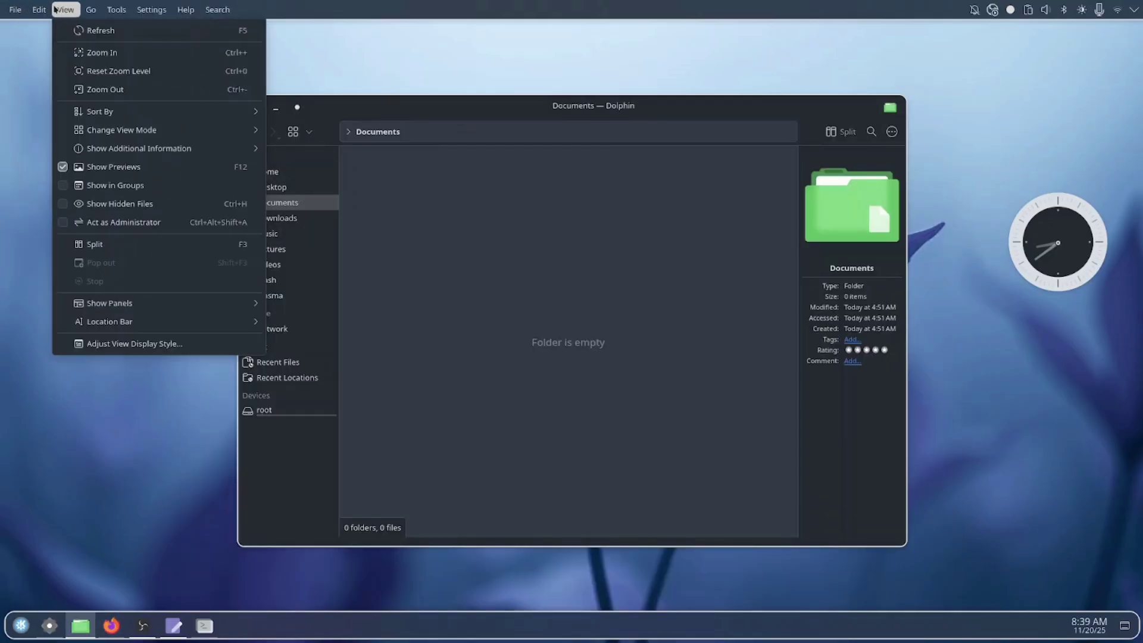
{"action": "mouse_move", "coordinate": [206, 20]}
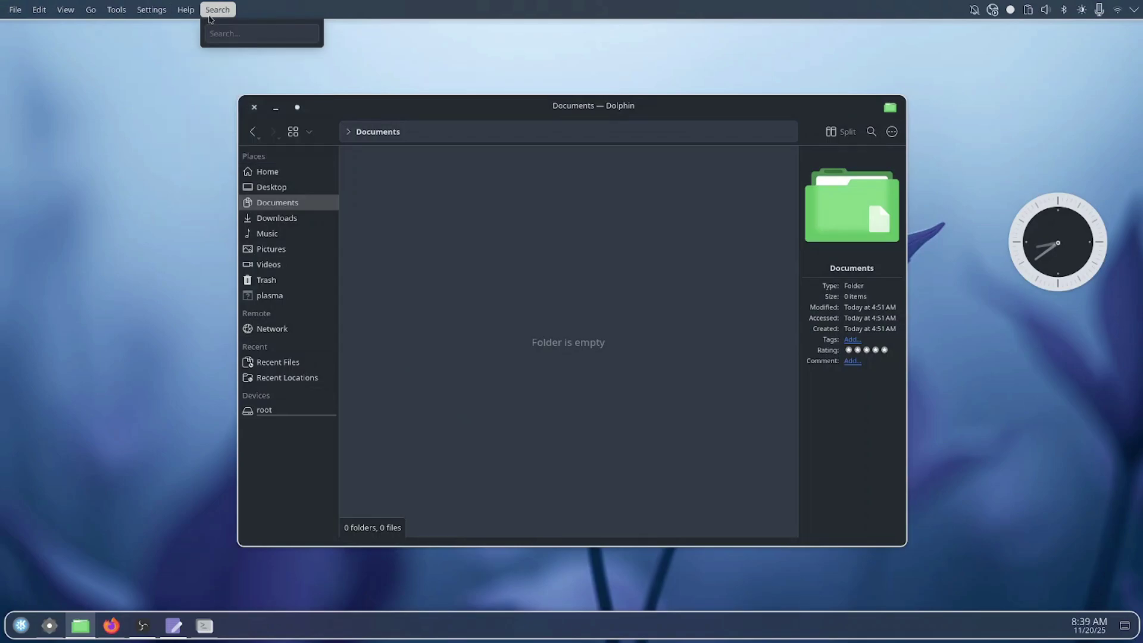
{"action": "left_click", "coordinate": [521, 314]}
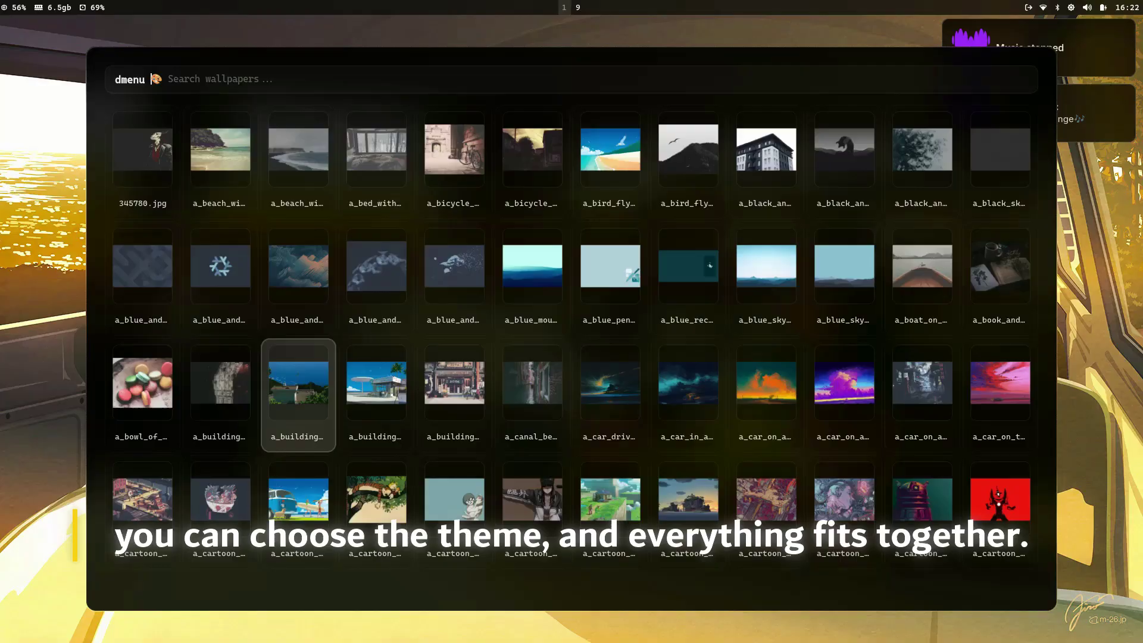
{"action": "type", "text": "red"}
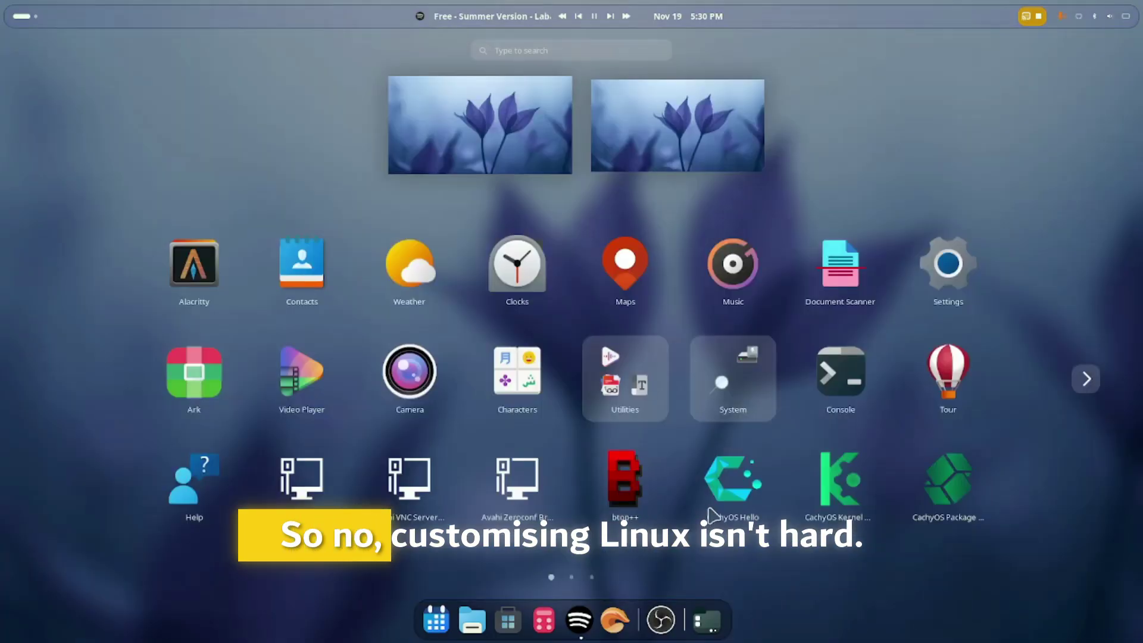
{"action": "scroll", "coordinate": [675, 309], "scroll_direction": "down", "scroll_amount": 2}
{"action": "scroll", "coordinate": [595, 238], "scroll_direction": "up", "scroll_amount": 2}
Open the Files manager on the GNOME desktop and view the home folder.
{"action": "mouse_move", "coordinate": [0, 0]}
{"action": "left_click", "coordinate": [470, 618]}
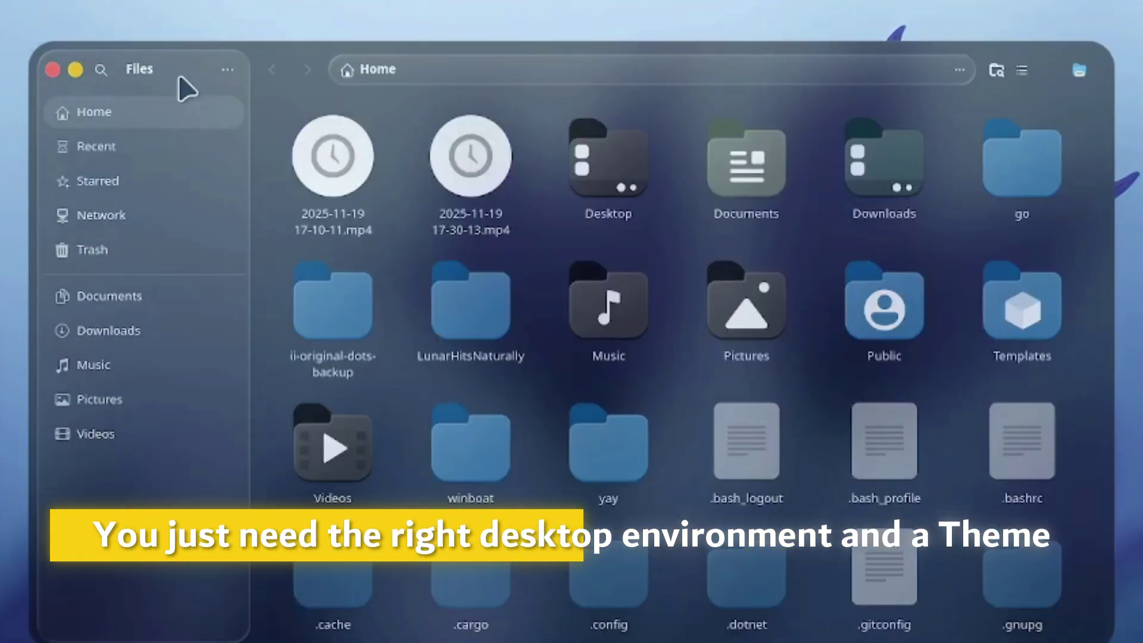
{"action": "left_click", "coordinate": [483, 161]}
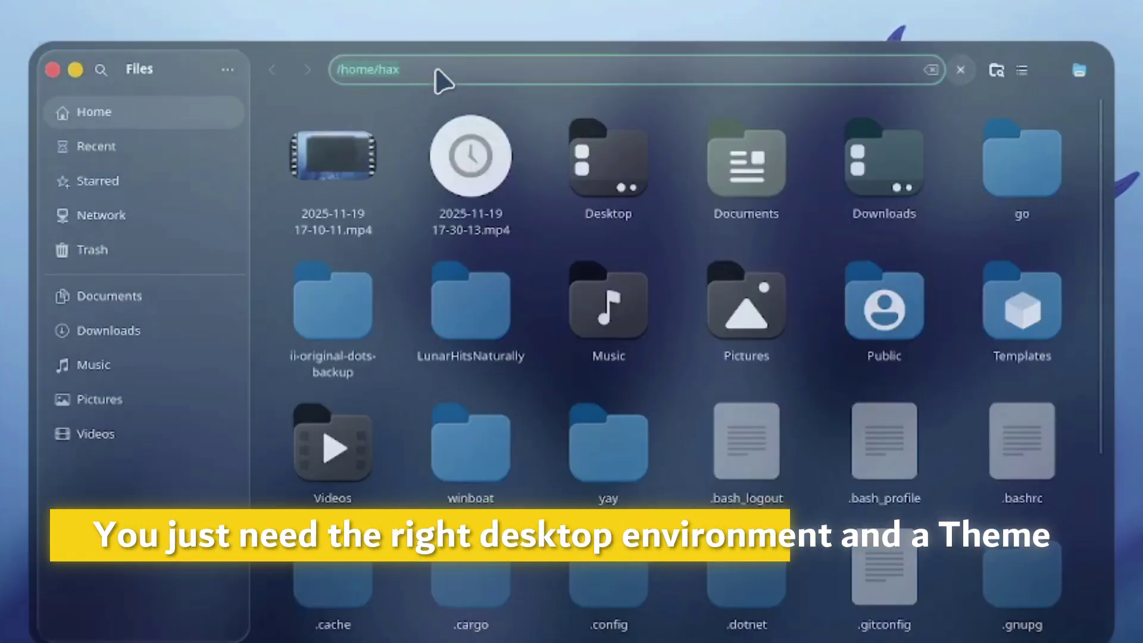
Try different cursor themes in Tweaks and preview the pointer styles over the folders in Files.
{"action": "left_click", "coordinate": [102, 331]}
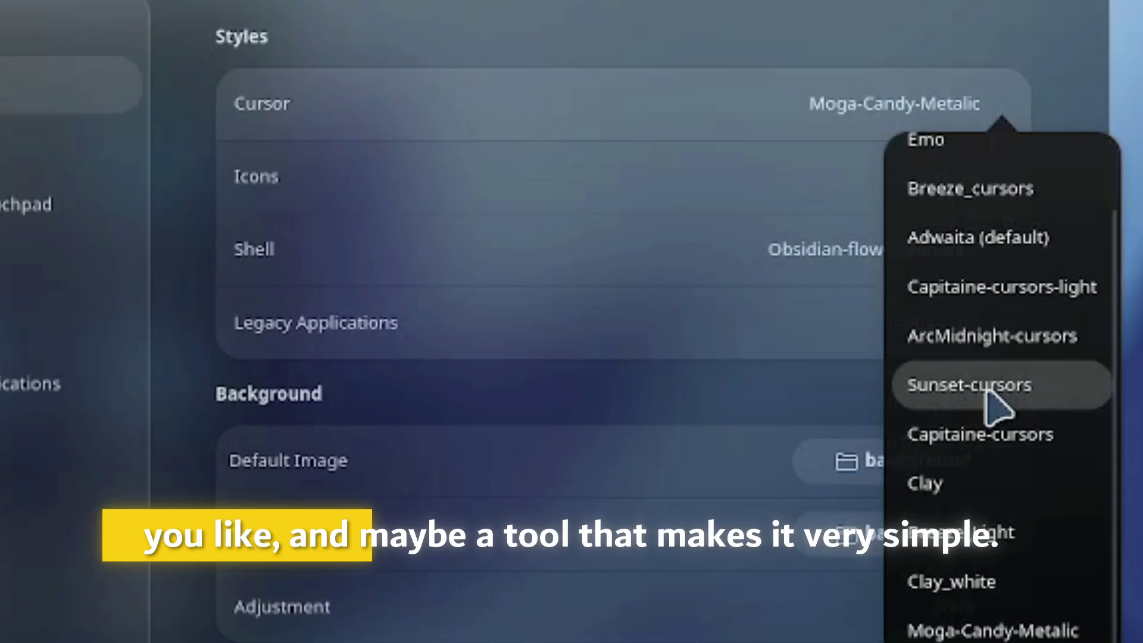
{"action": "left_click", "coordinate": [983, 384]}
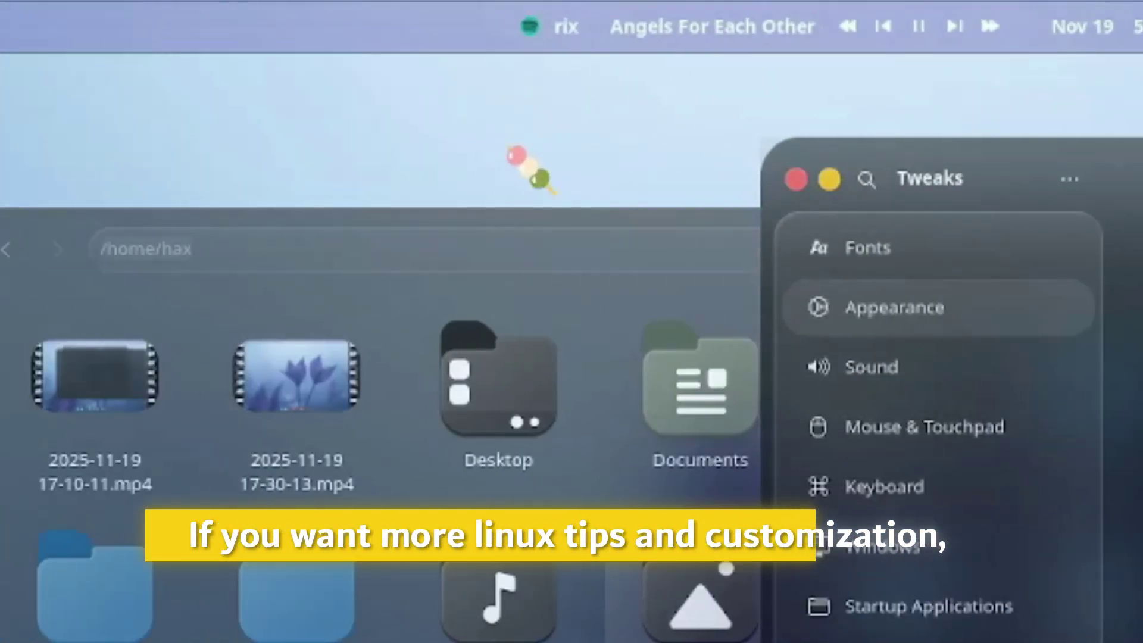
{"action": "left_click", "coordinate": [489, 442]}
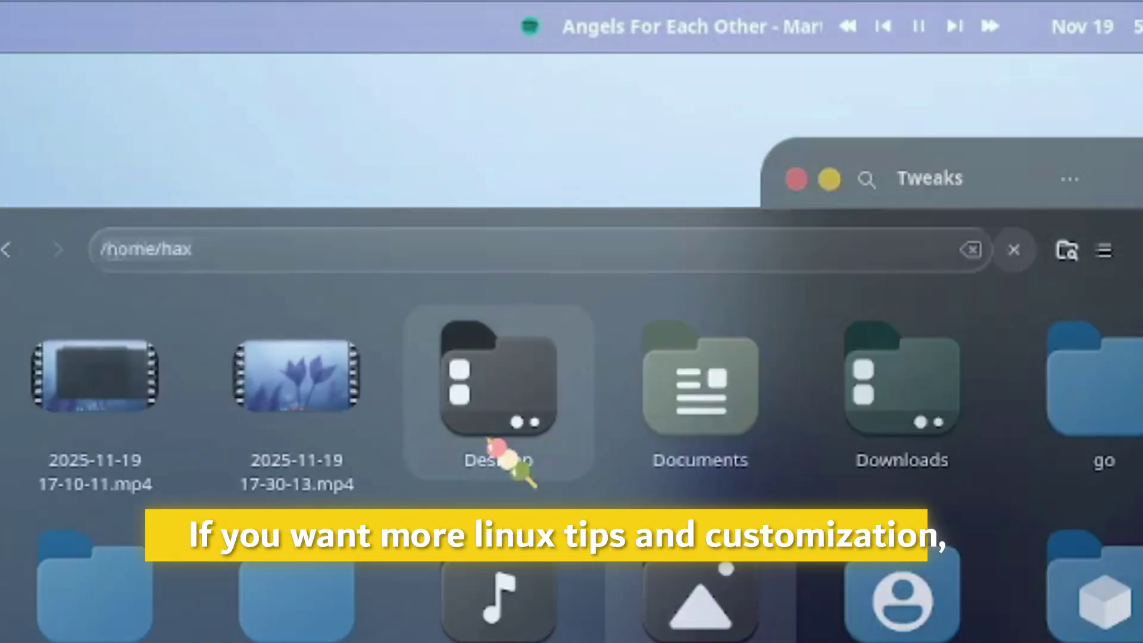
{"action": "left_click", "coordinate": [338, 239]}
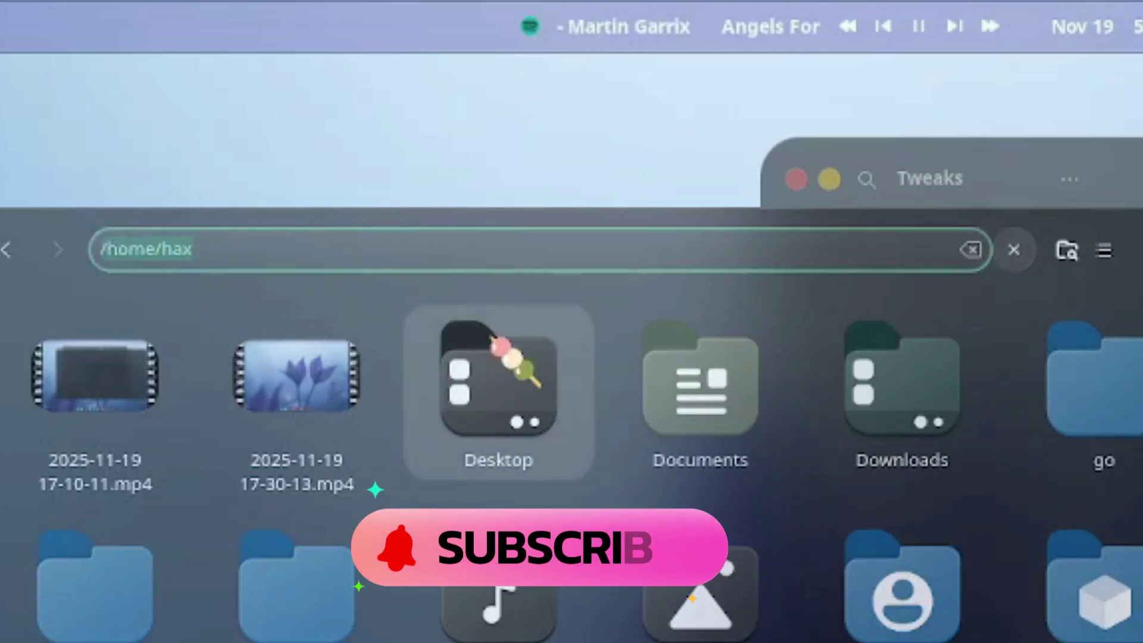